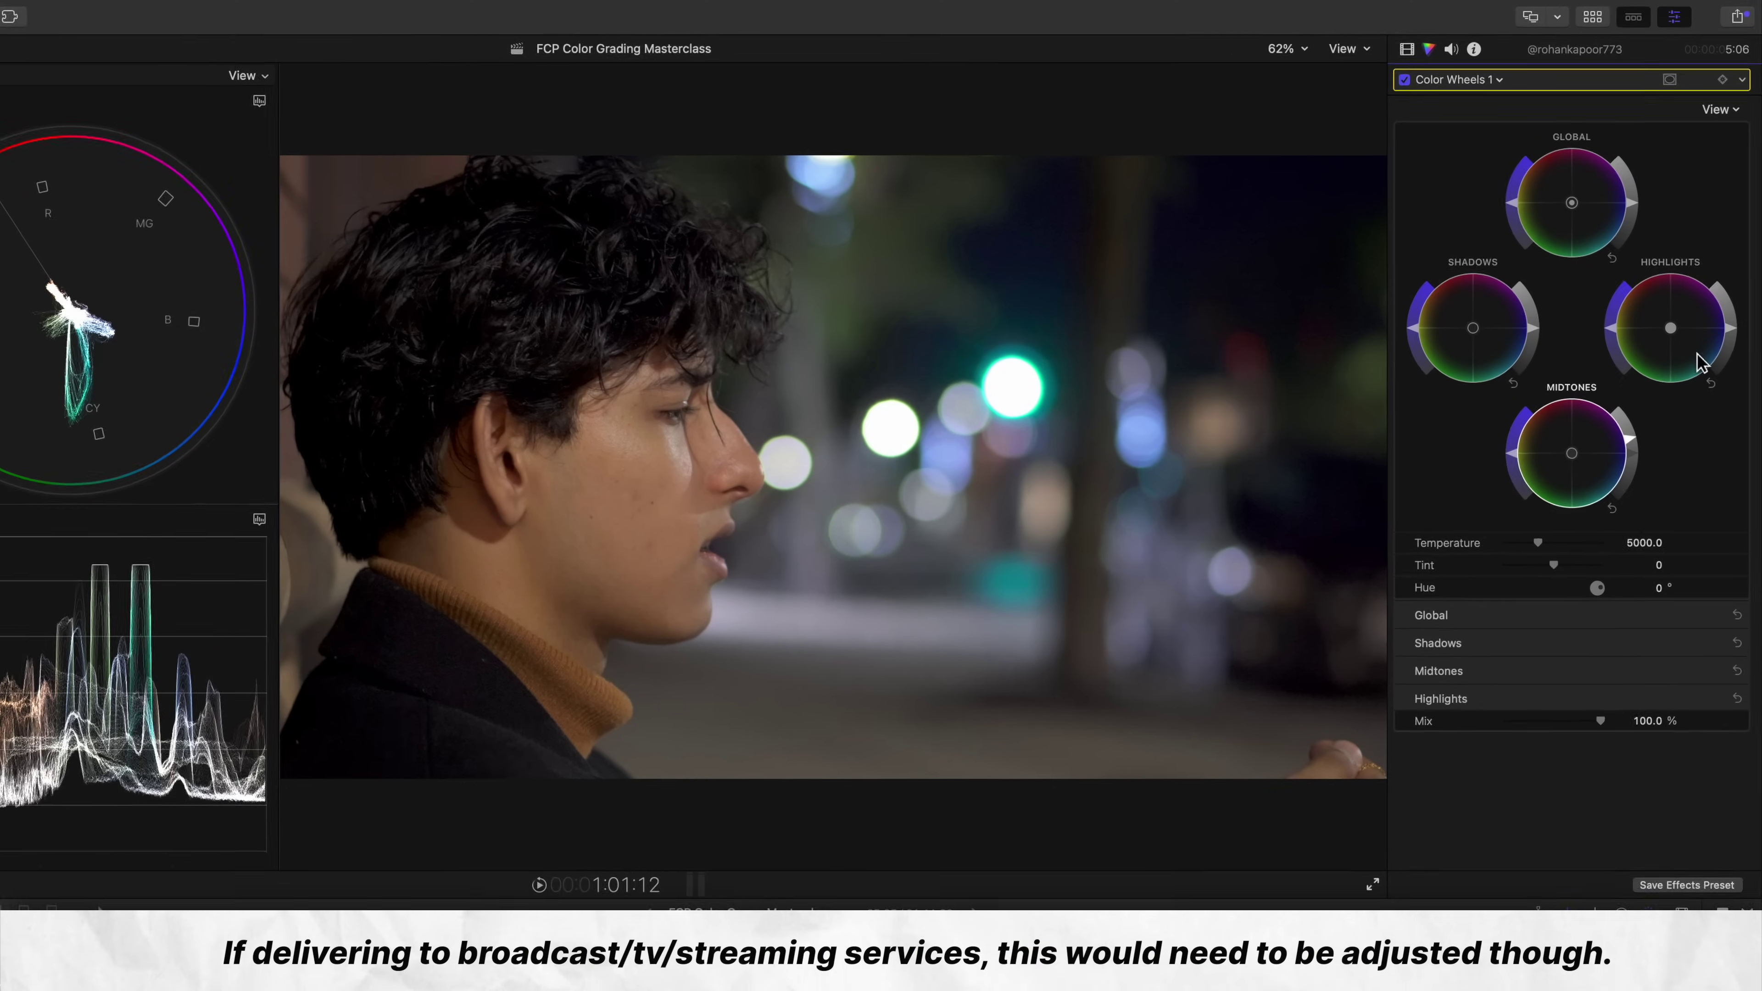
Nudge the Color Wheels 1 Global saturation slightly above its default
mouse_move(1479, 206)
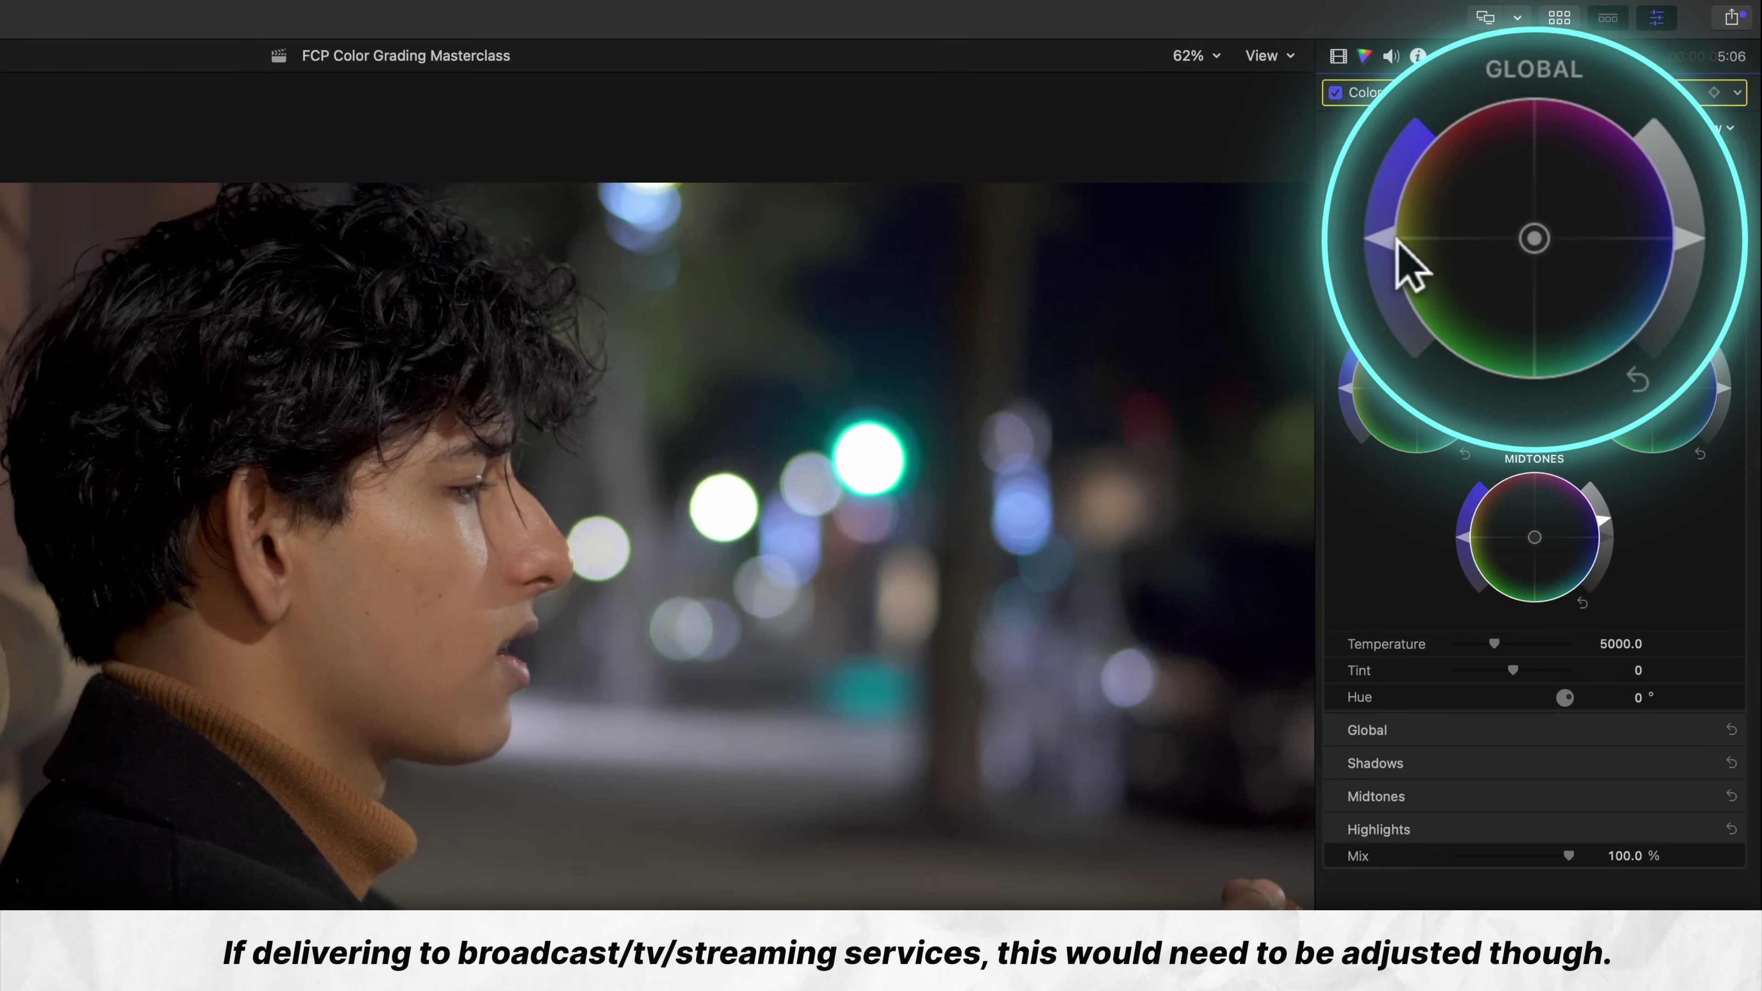
drag(1396, 240, 1397, 218)
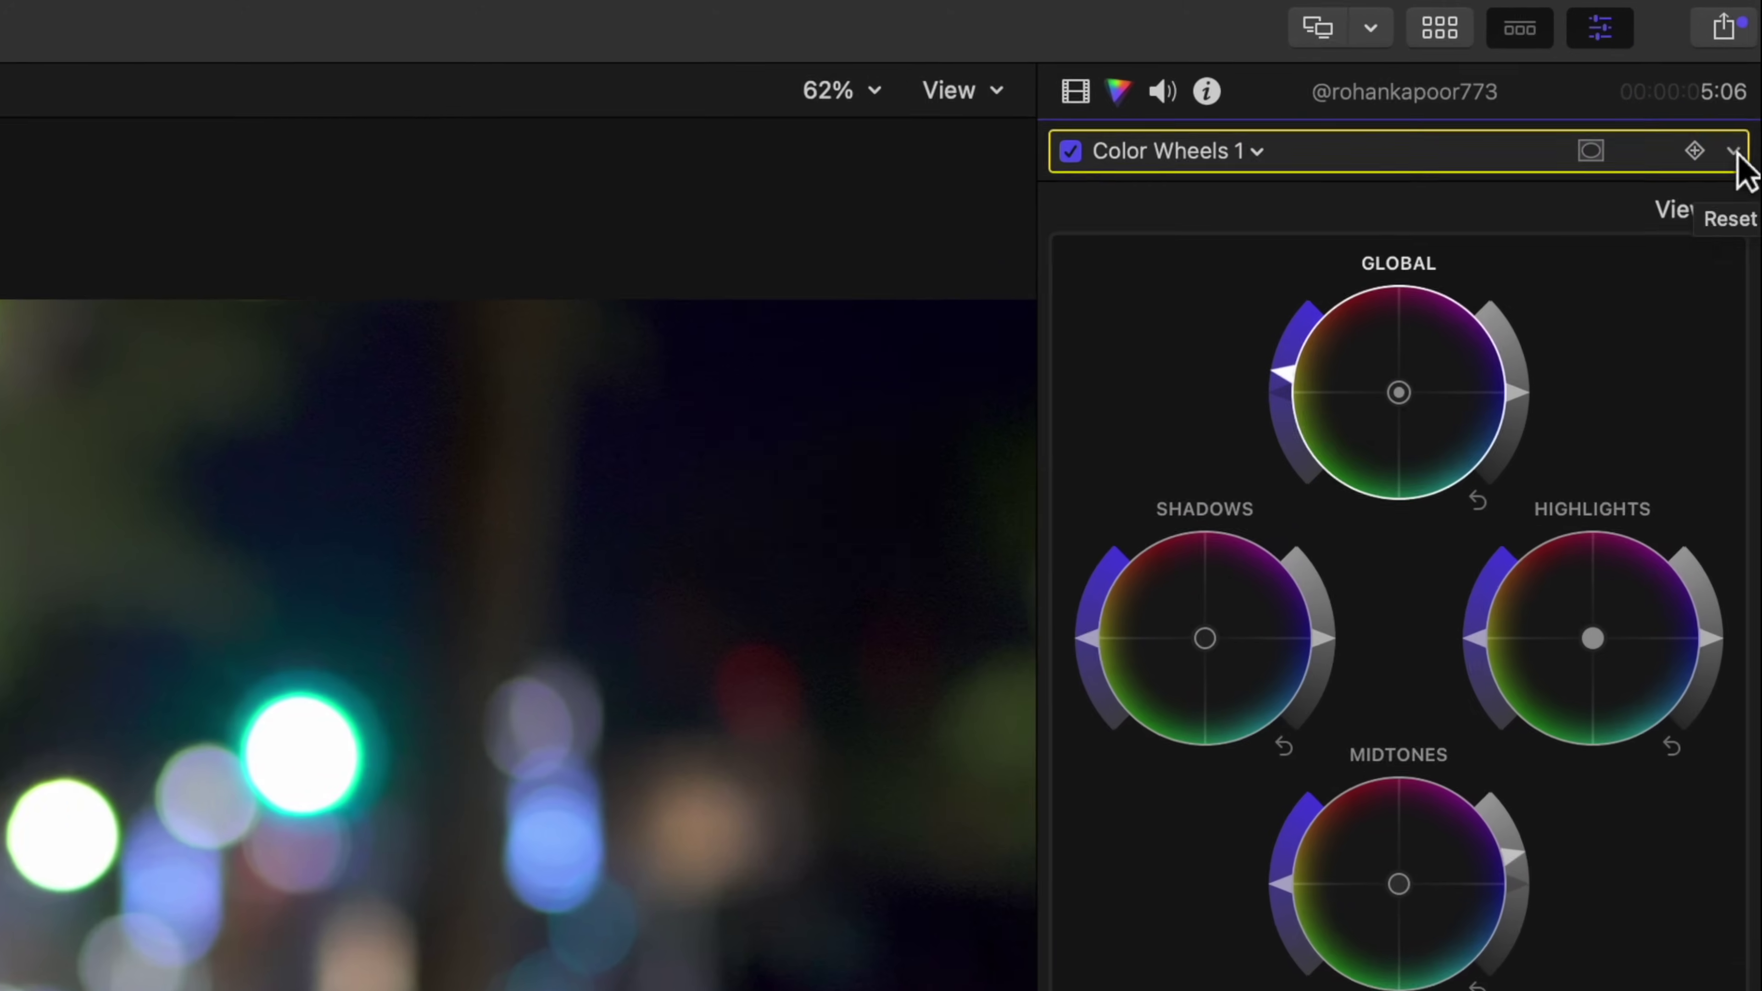
Rename the Color Wheels 1 correction to Contrast/Sat
click(1737, 92)
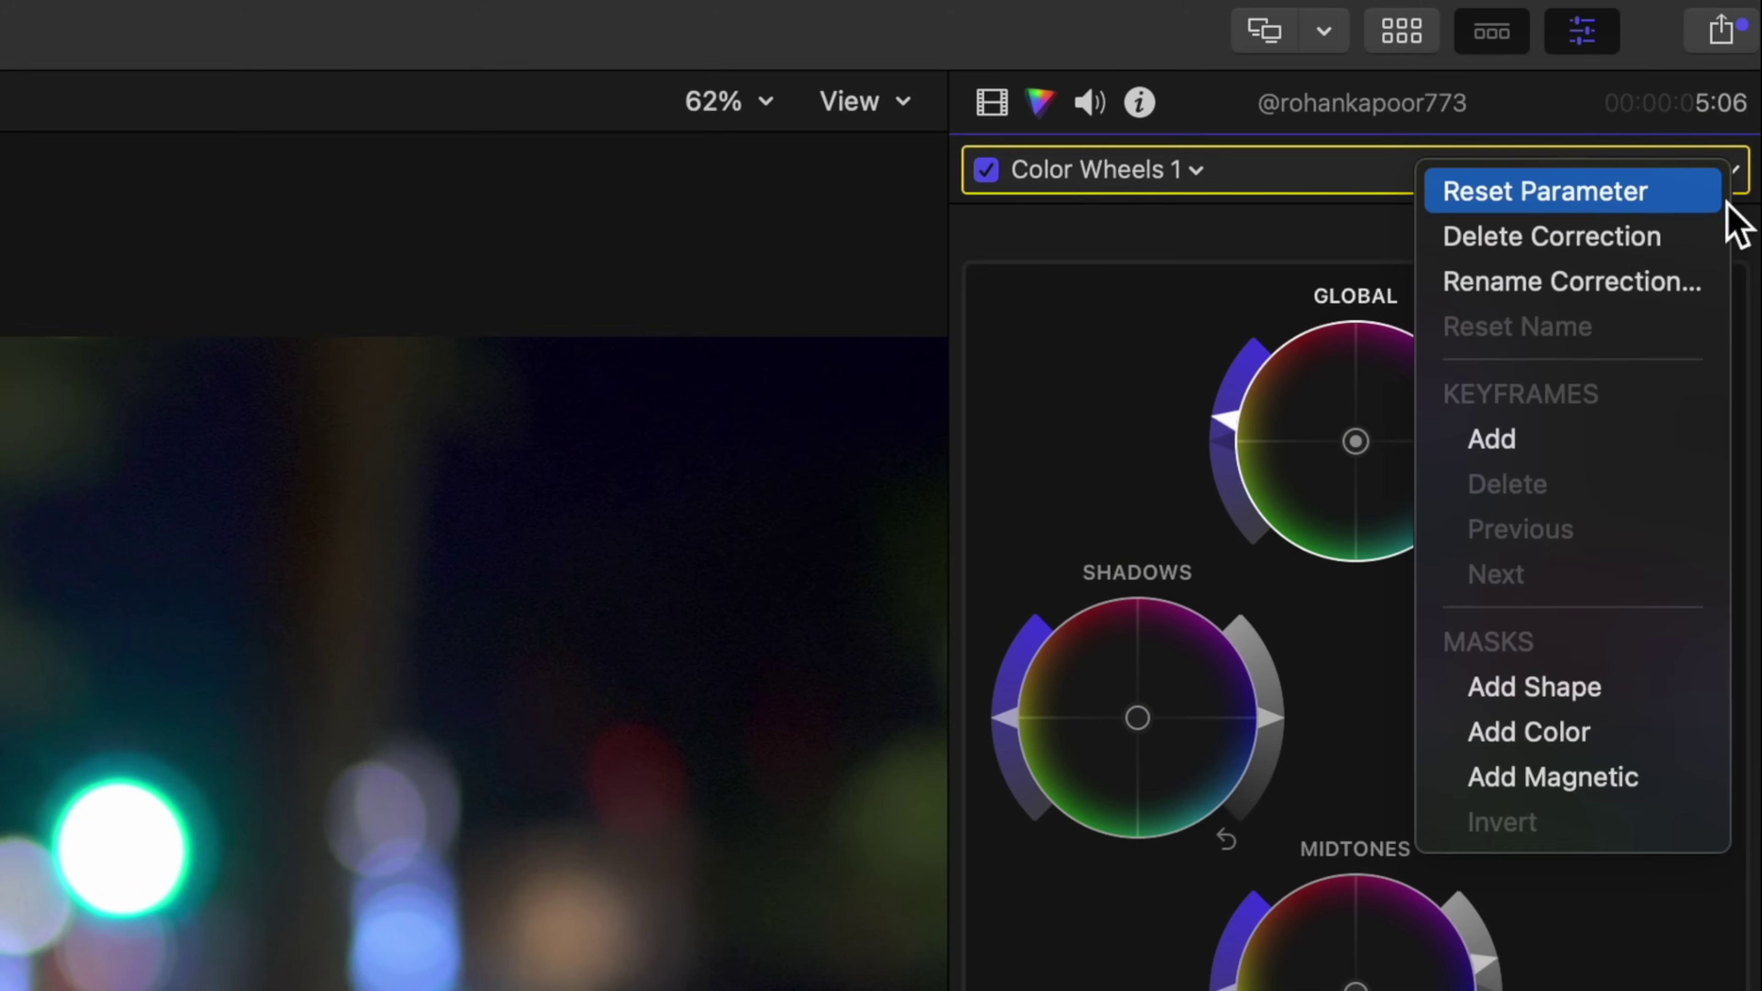
click(1677, 285)
text(C)
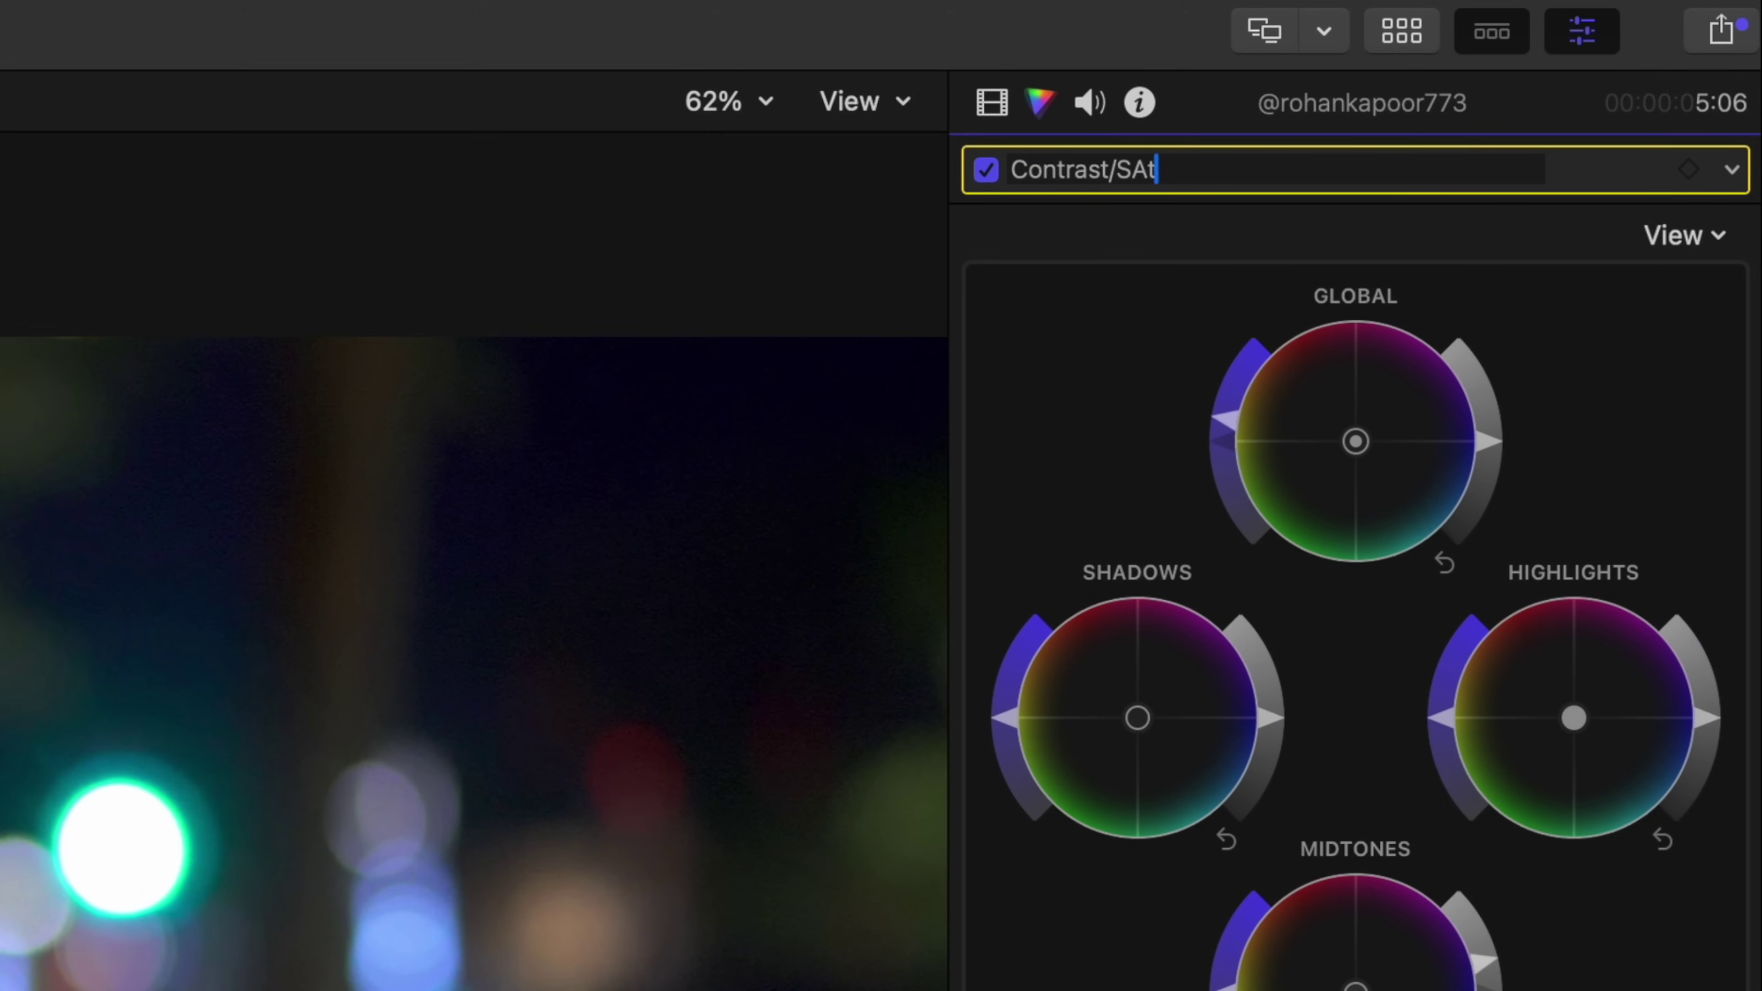
text(ontrast/Sat)
key(Return)
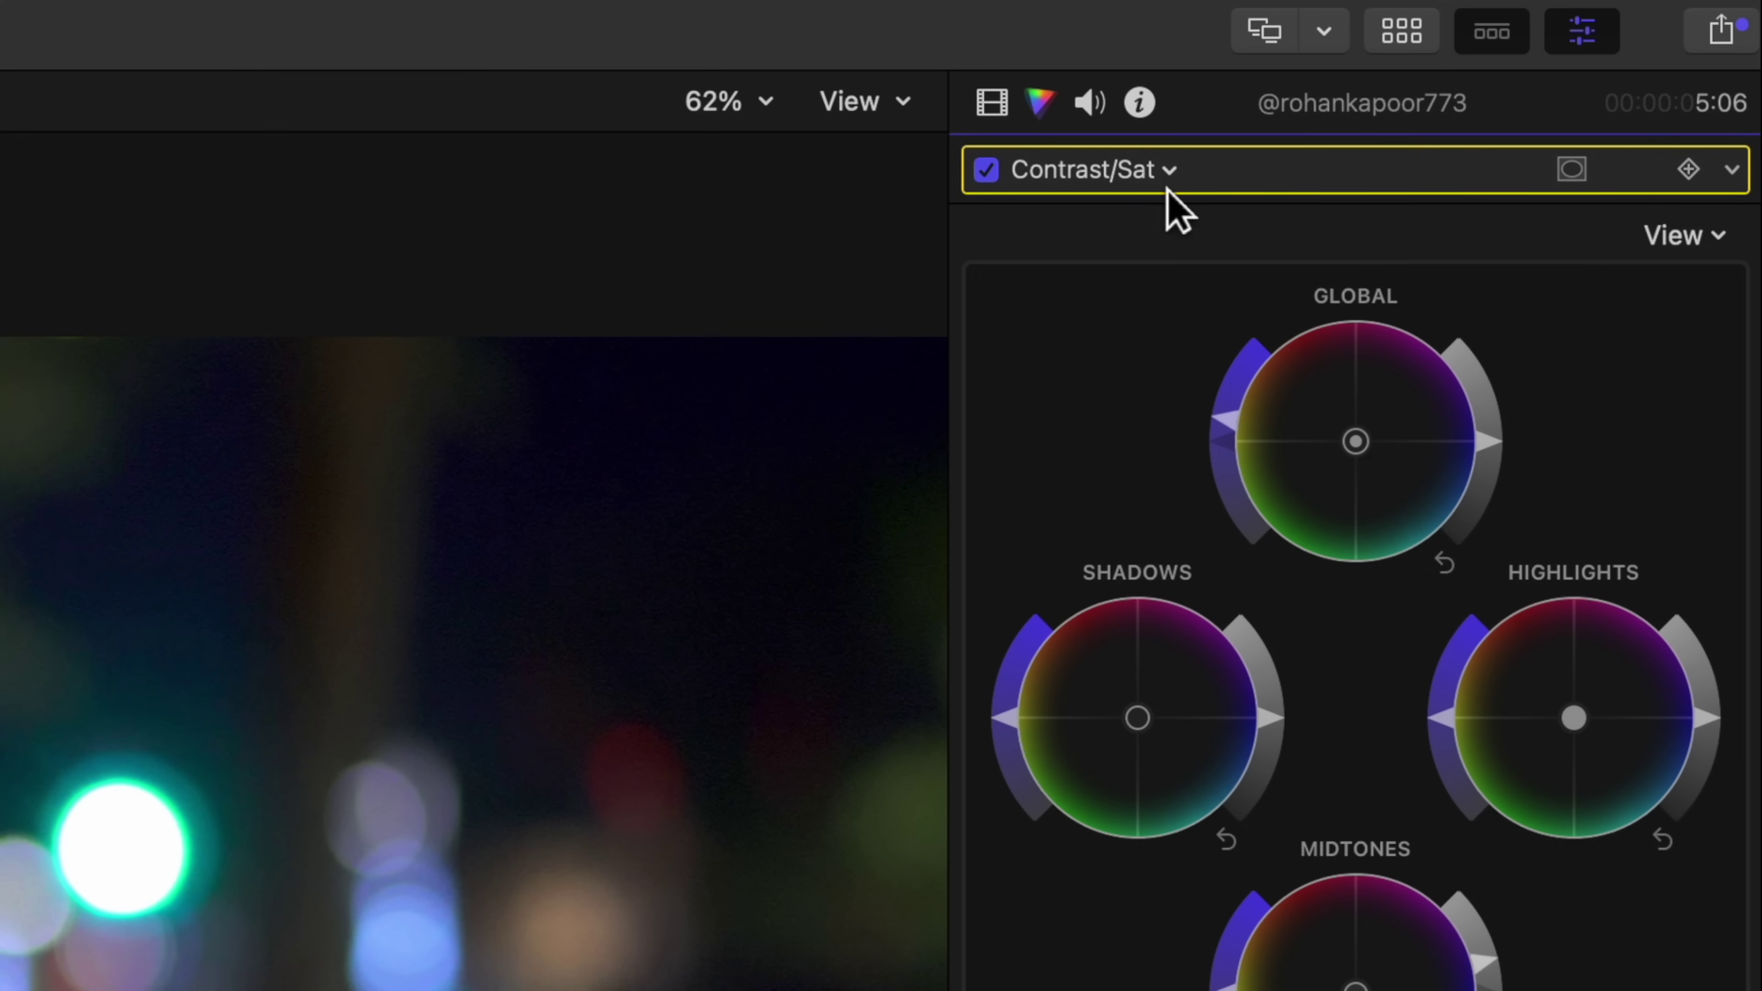
Add a Color Curves correction that pulls the red shadows down and adds a luma shadow point
click(1160, 179)
key(Escape)
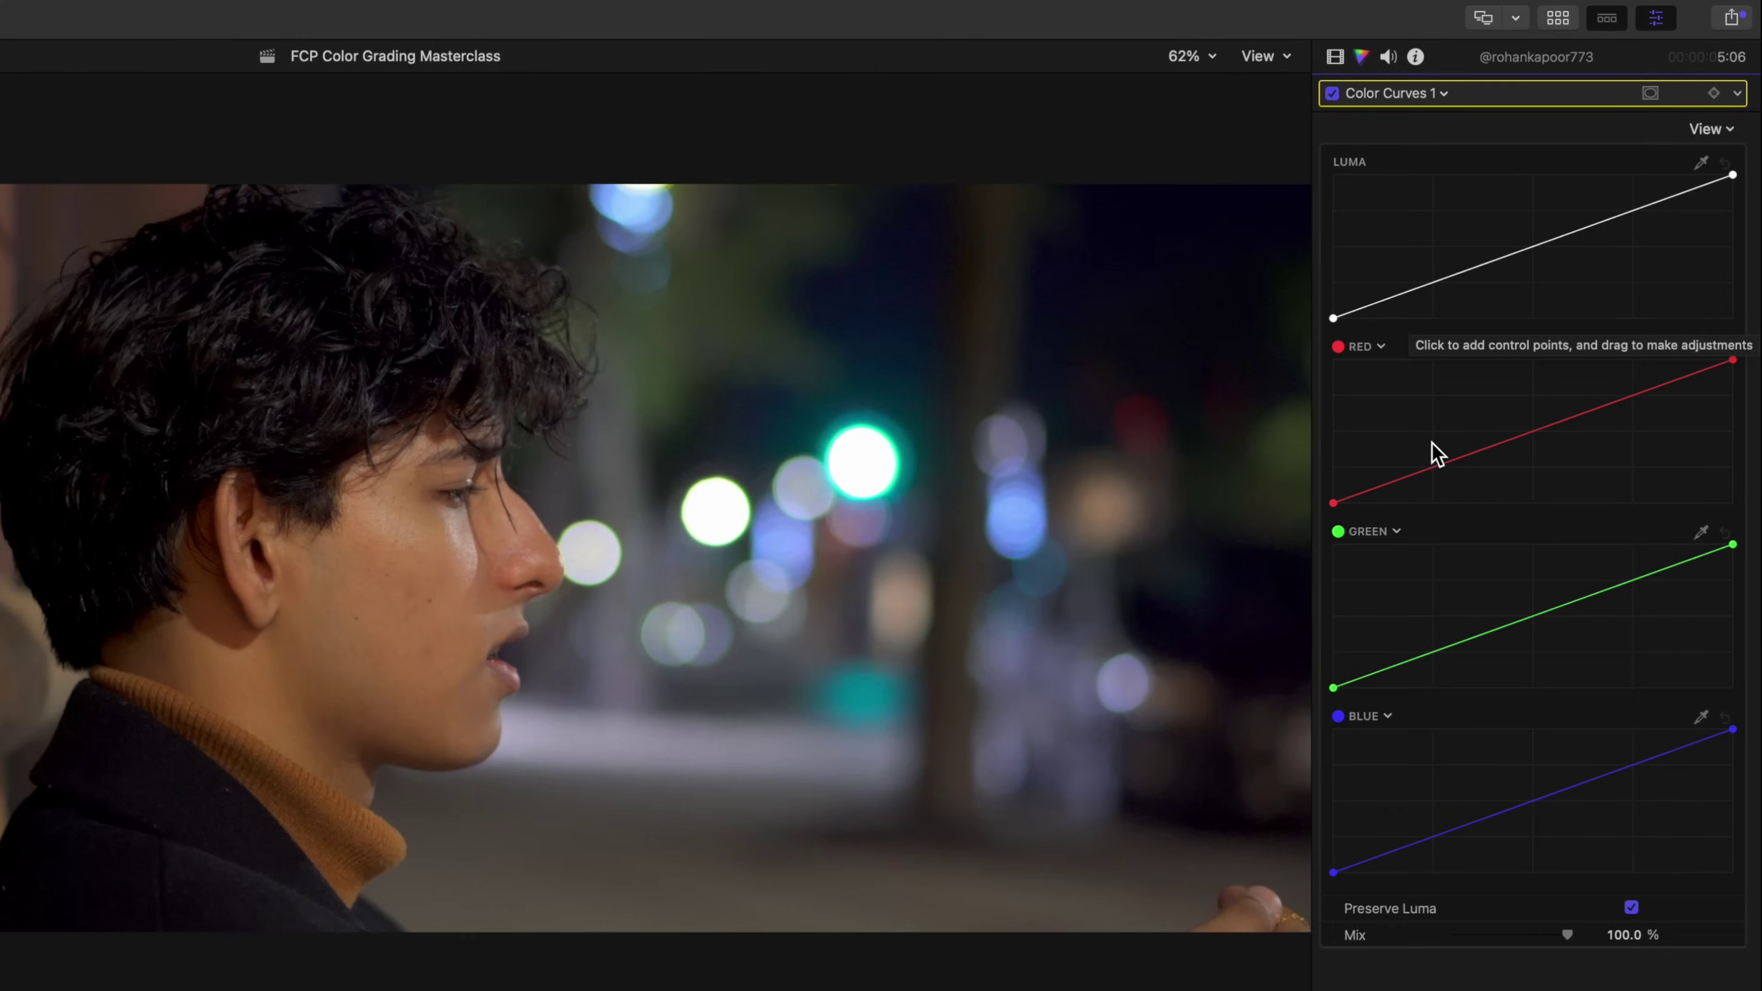
click(1406, 477)
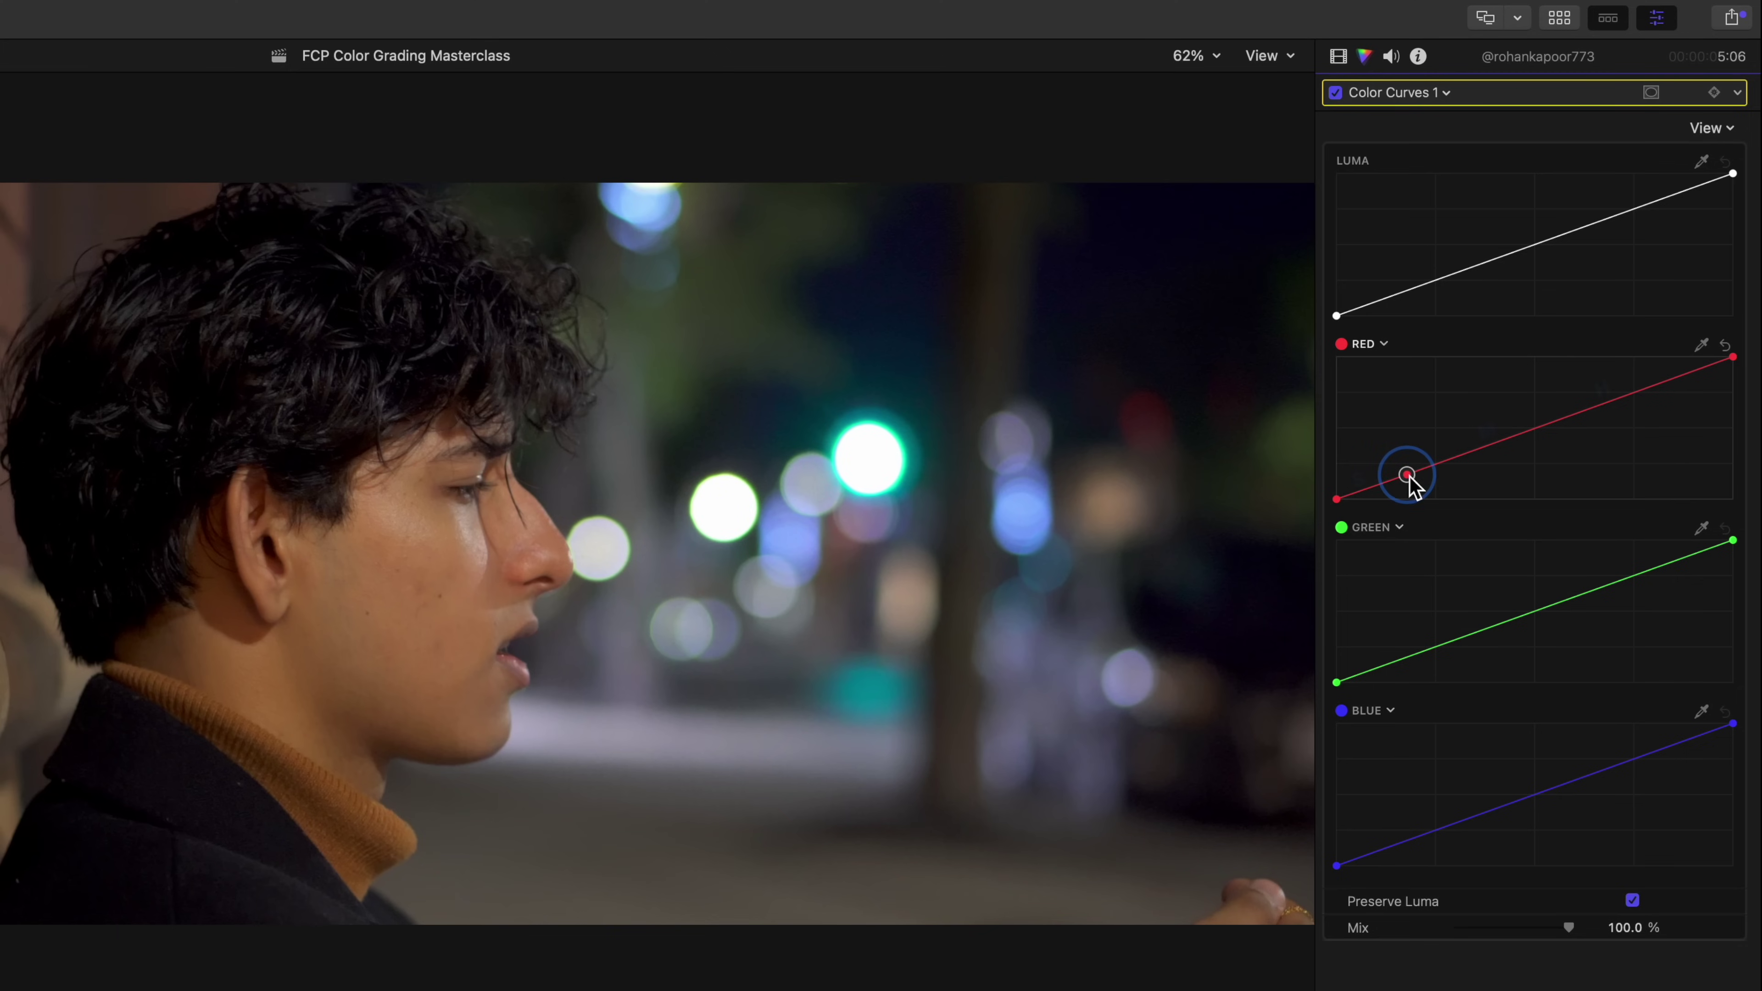
drag(1411, 481, 1413, 490)
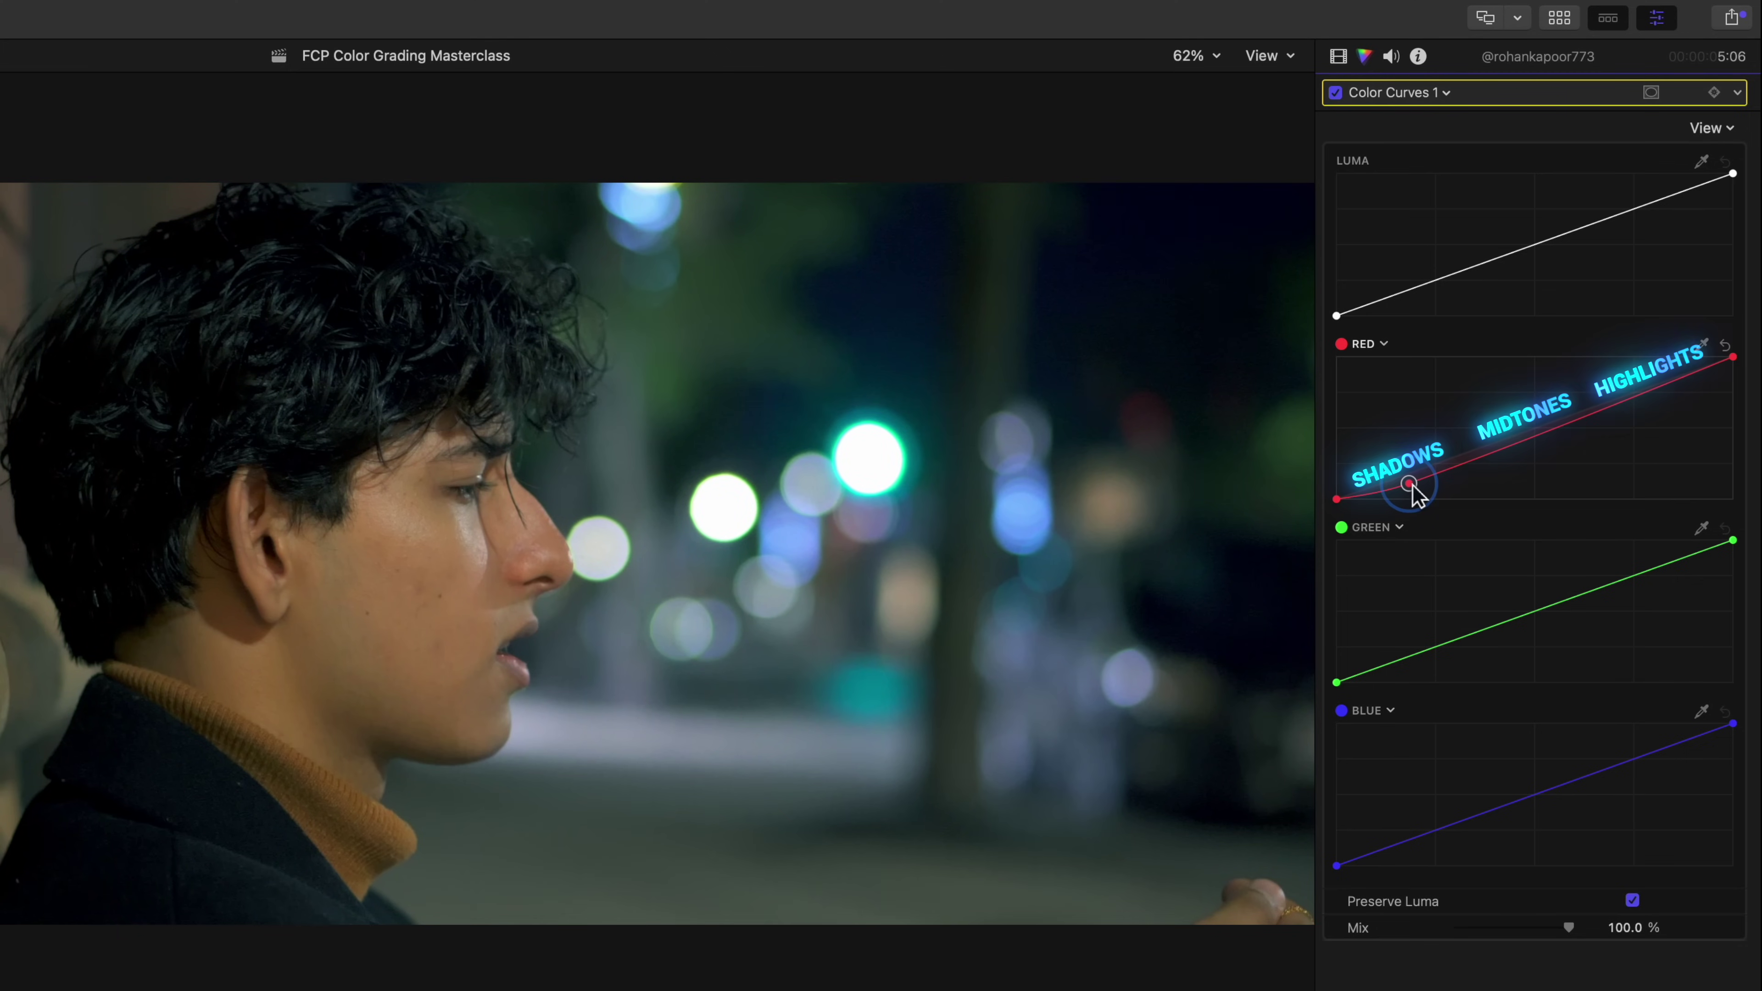
click(1431, 284)
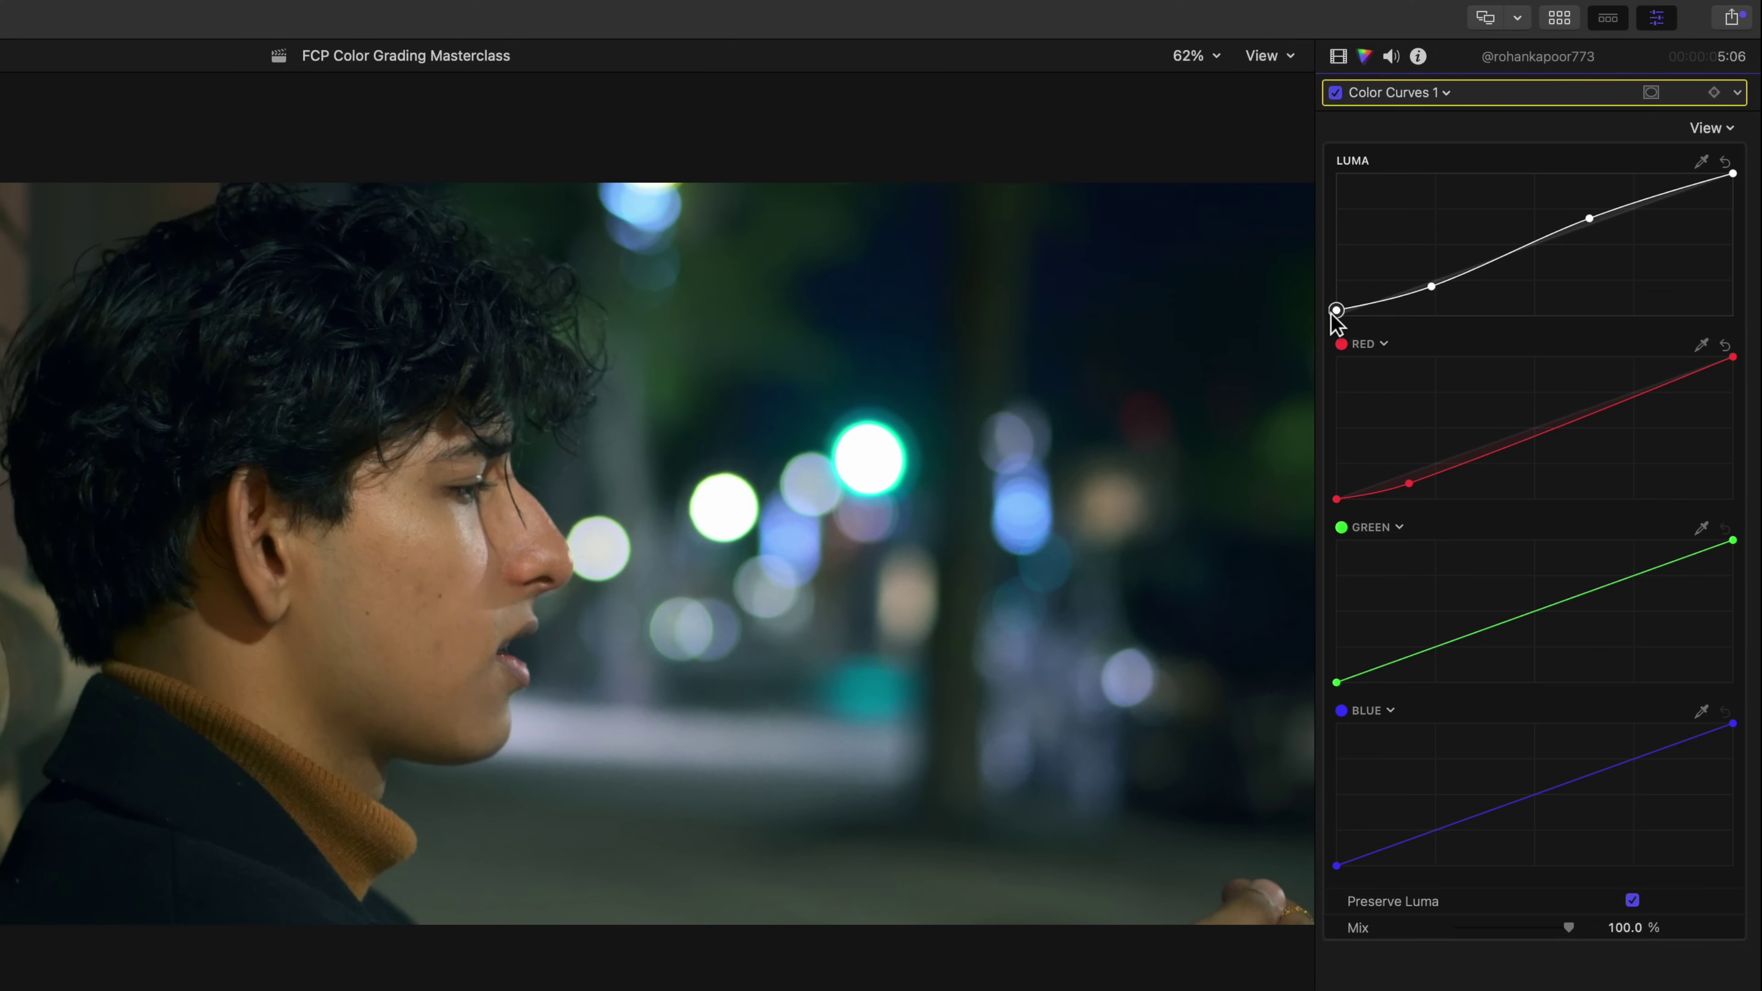
click(1738, 94)
Rename the curves correction to Look Adjustment and add a Hue/Saturation Curves correction
click(1699, 164)
text(L)
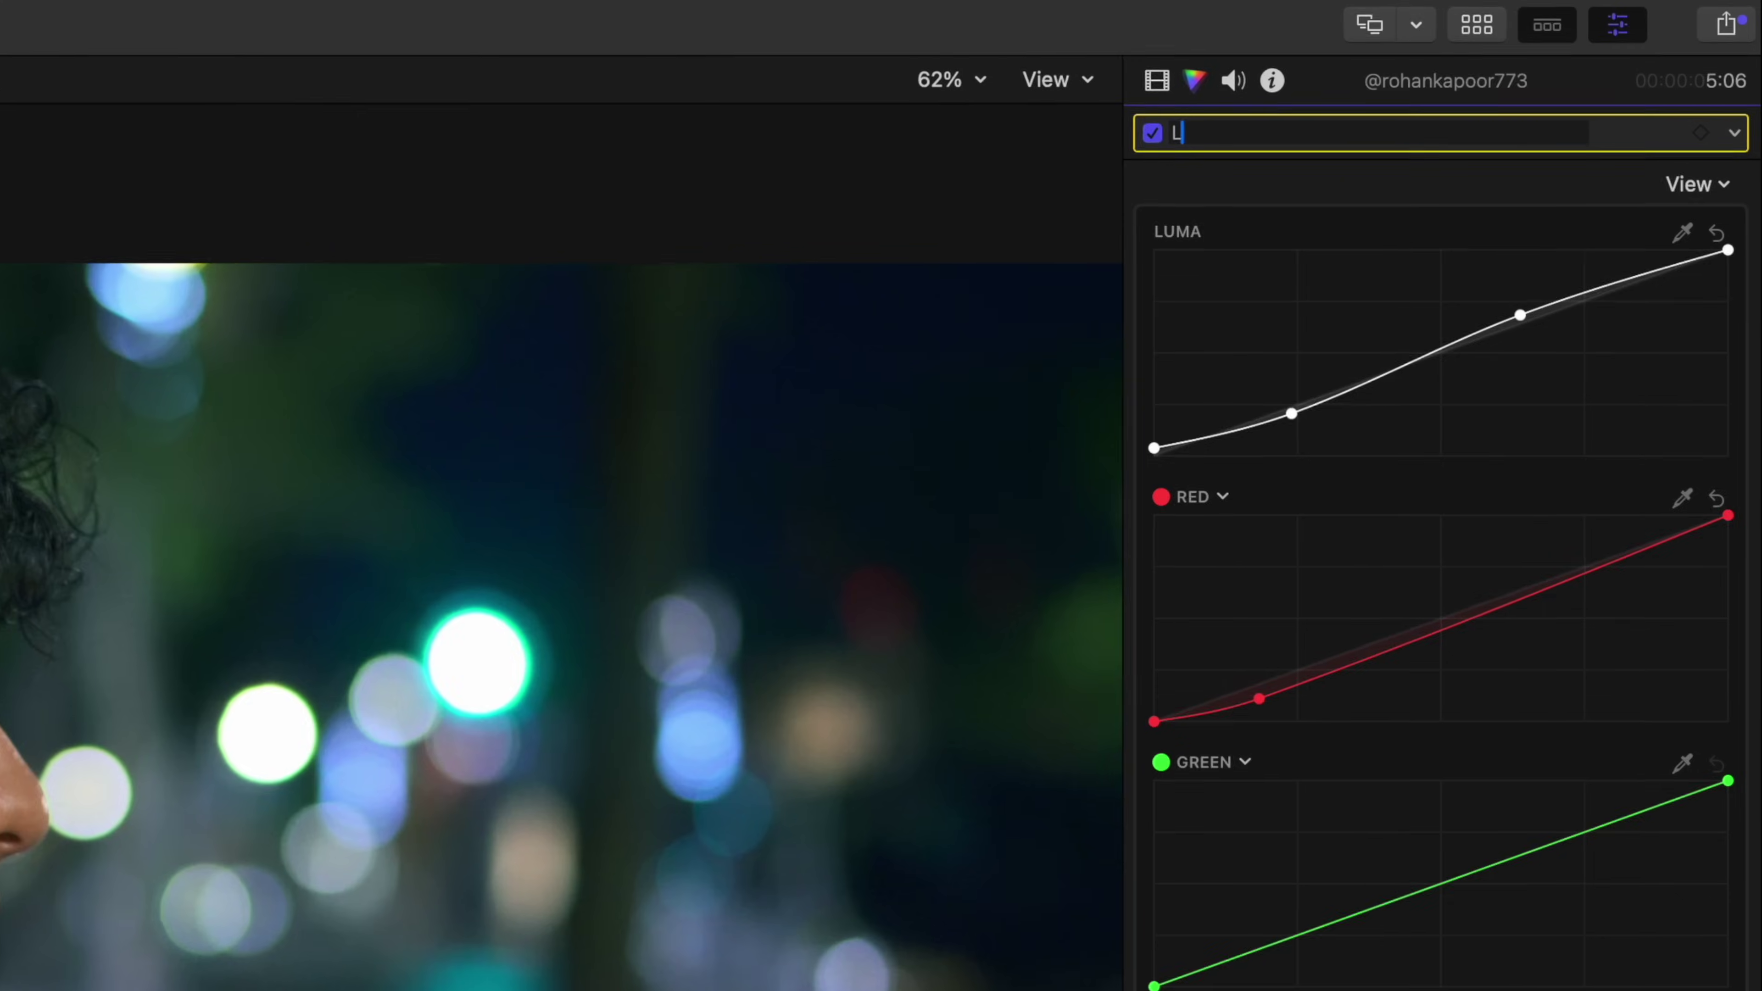
text(ook Adju)
text(stment)
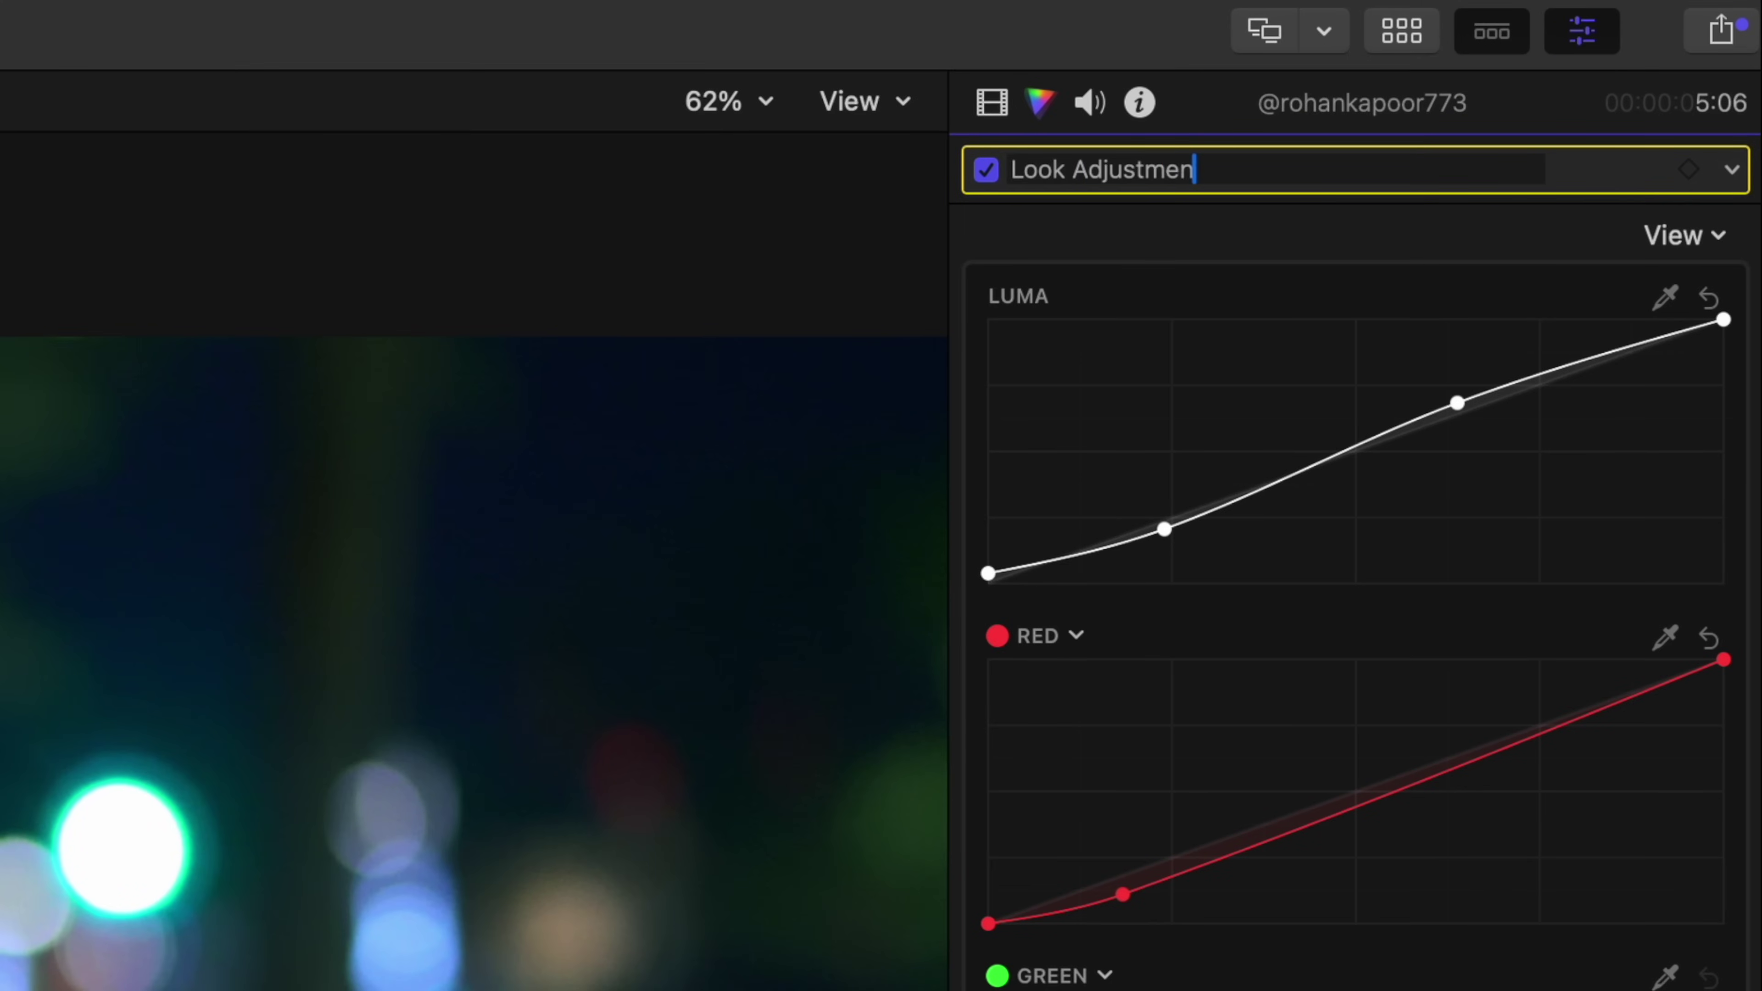
key(Return)
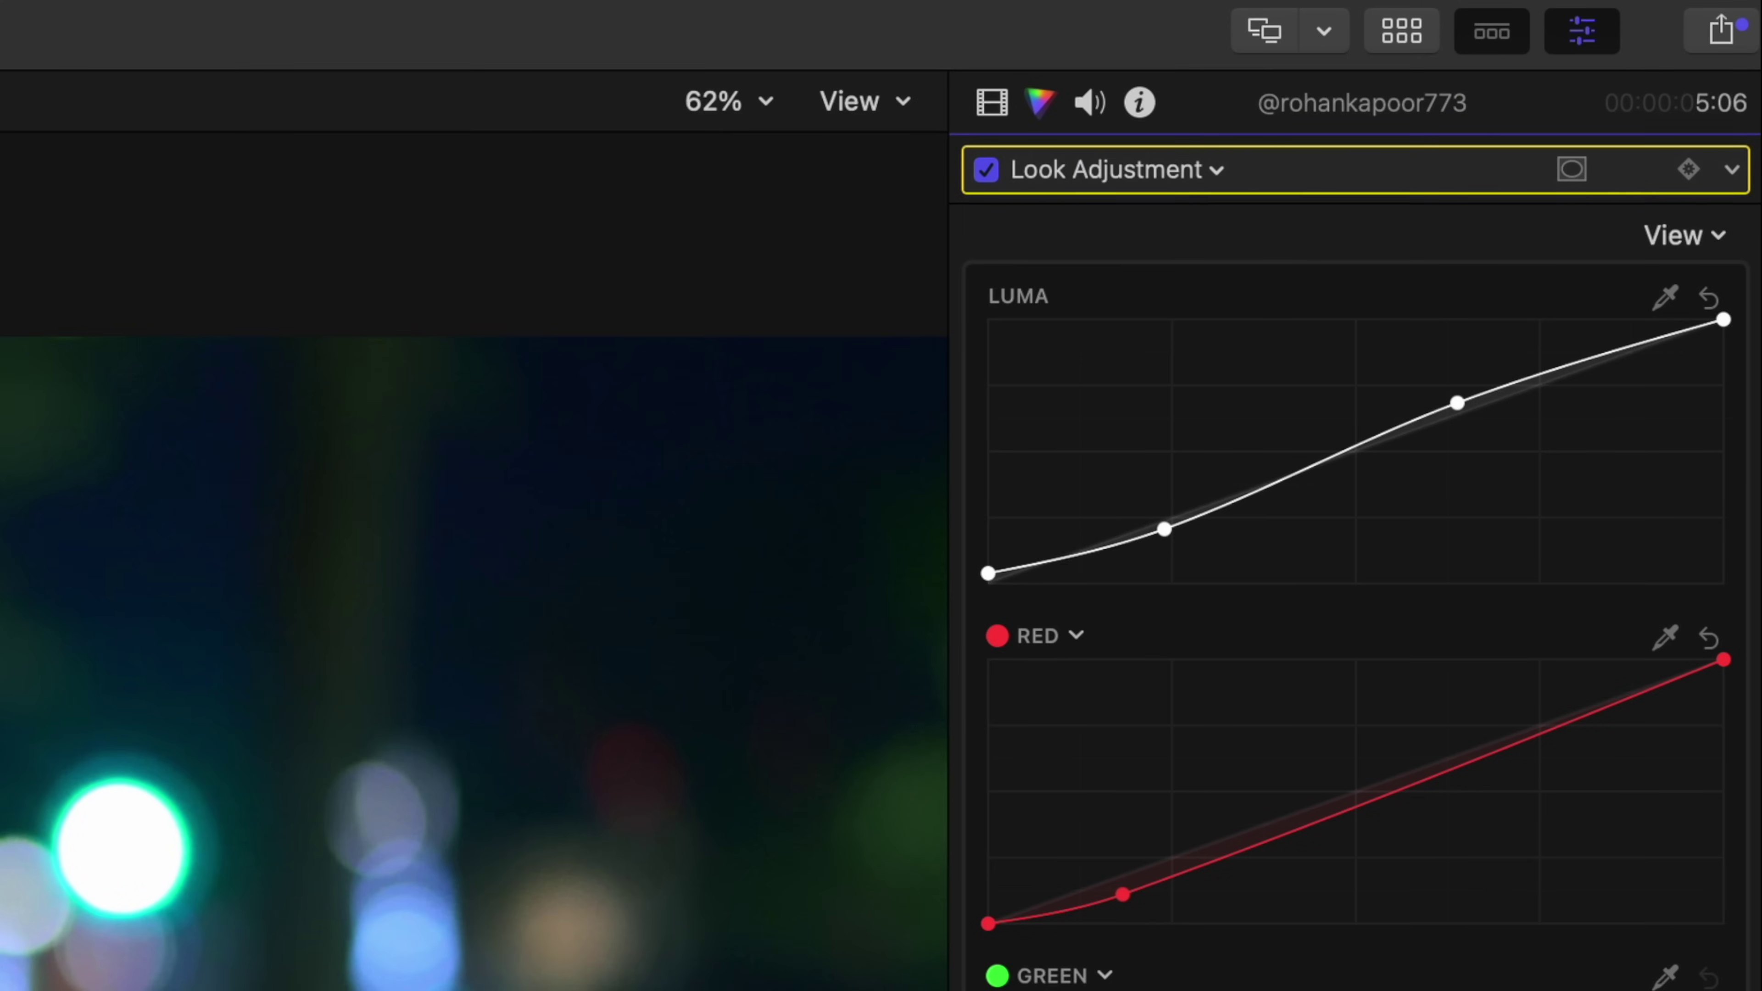
click(1198, 180)
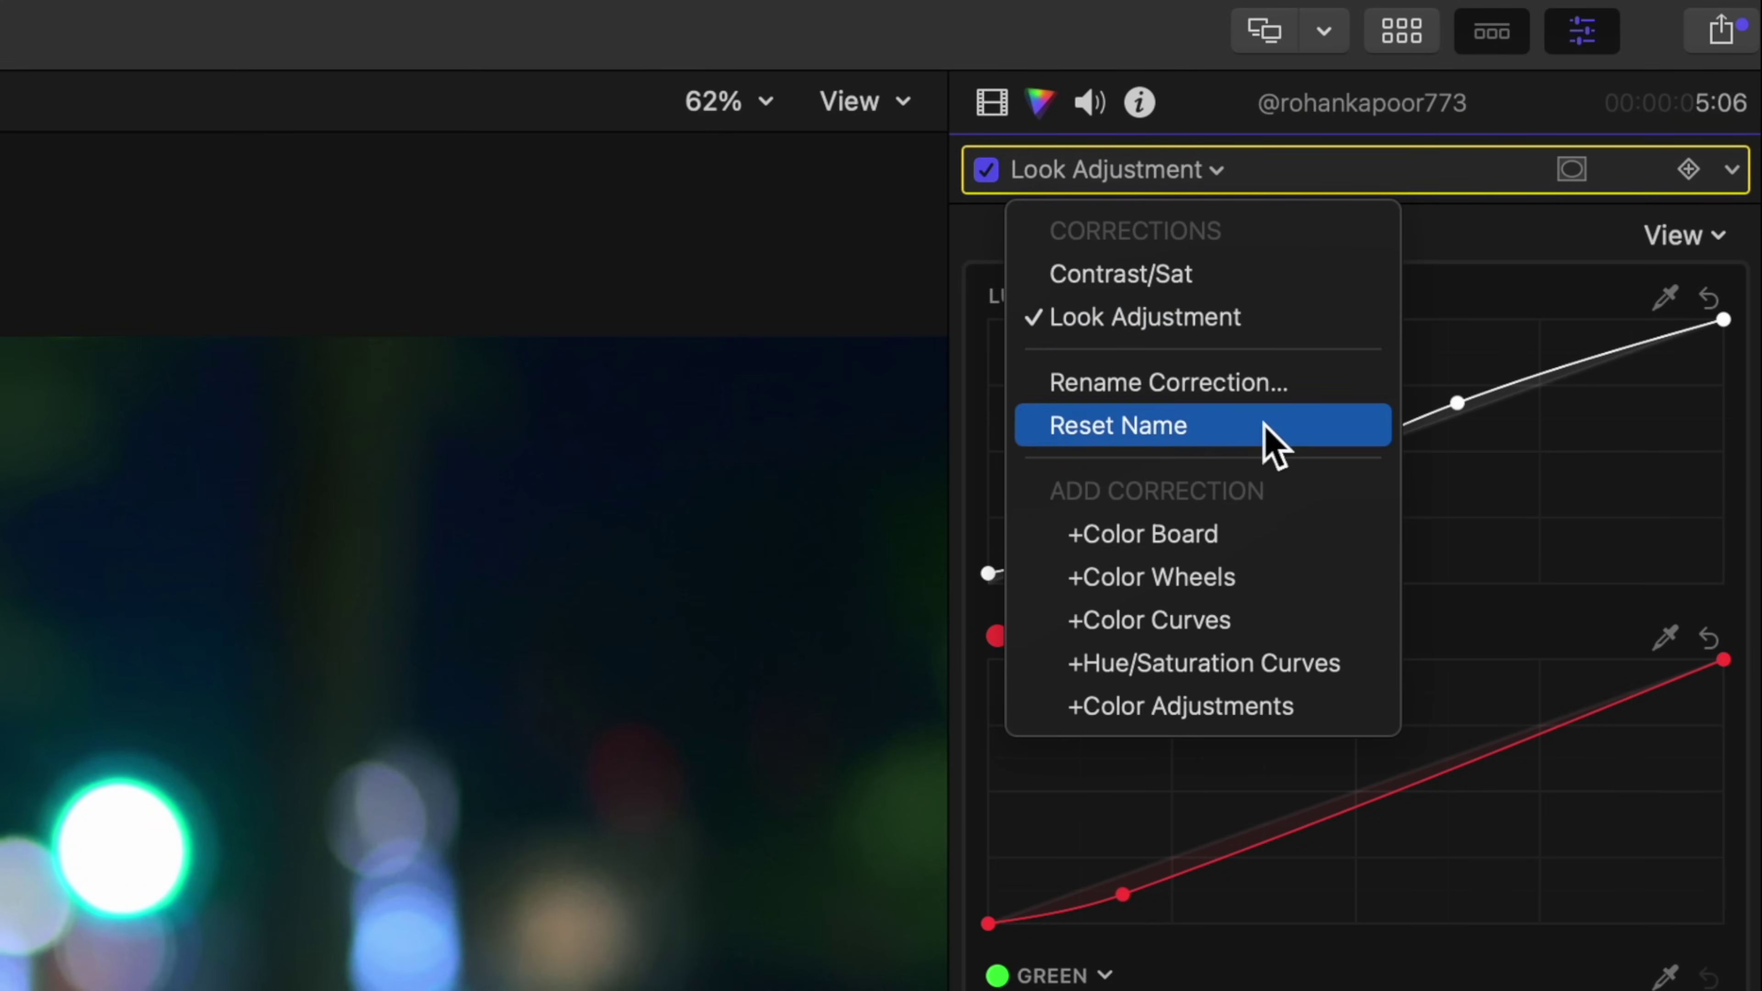
click(1276, 663)
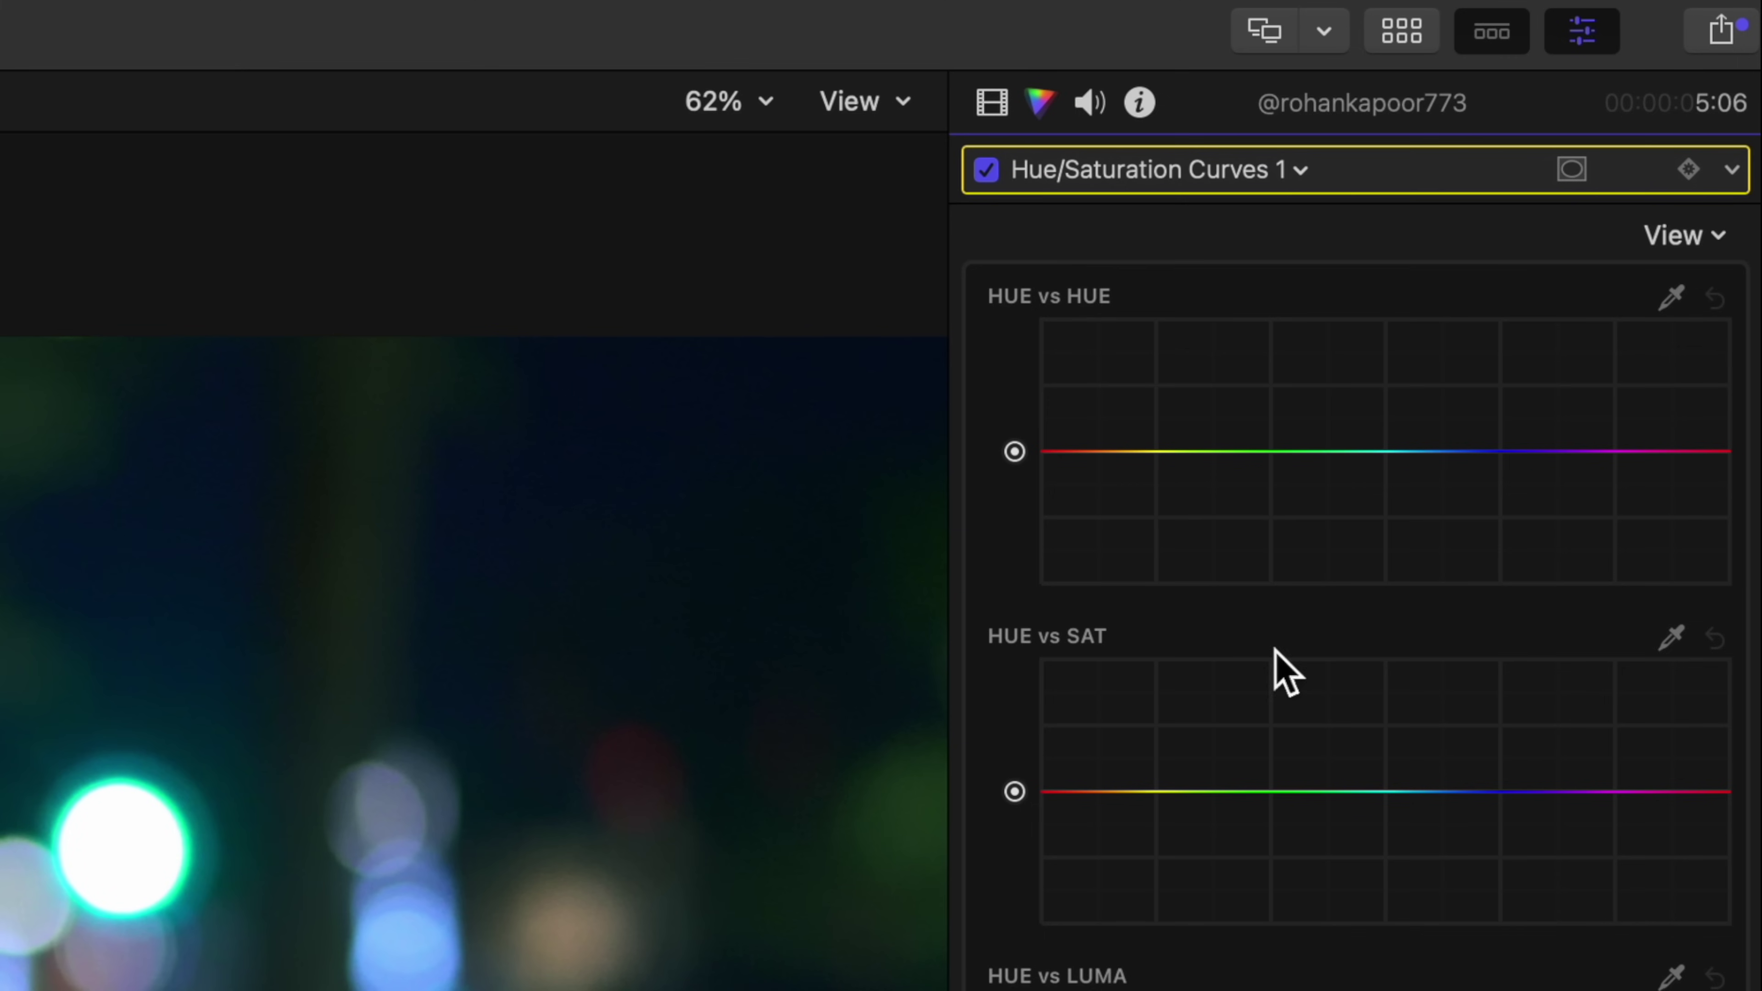
Crop the frame down to a small skin patch on the cheek and ear
click(993, 104)
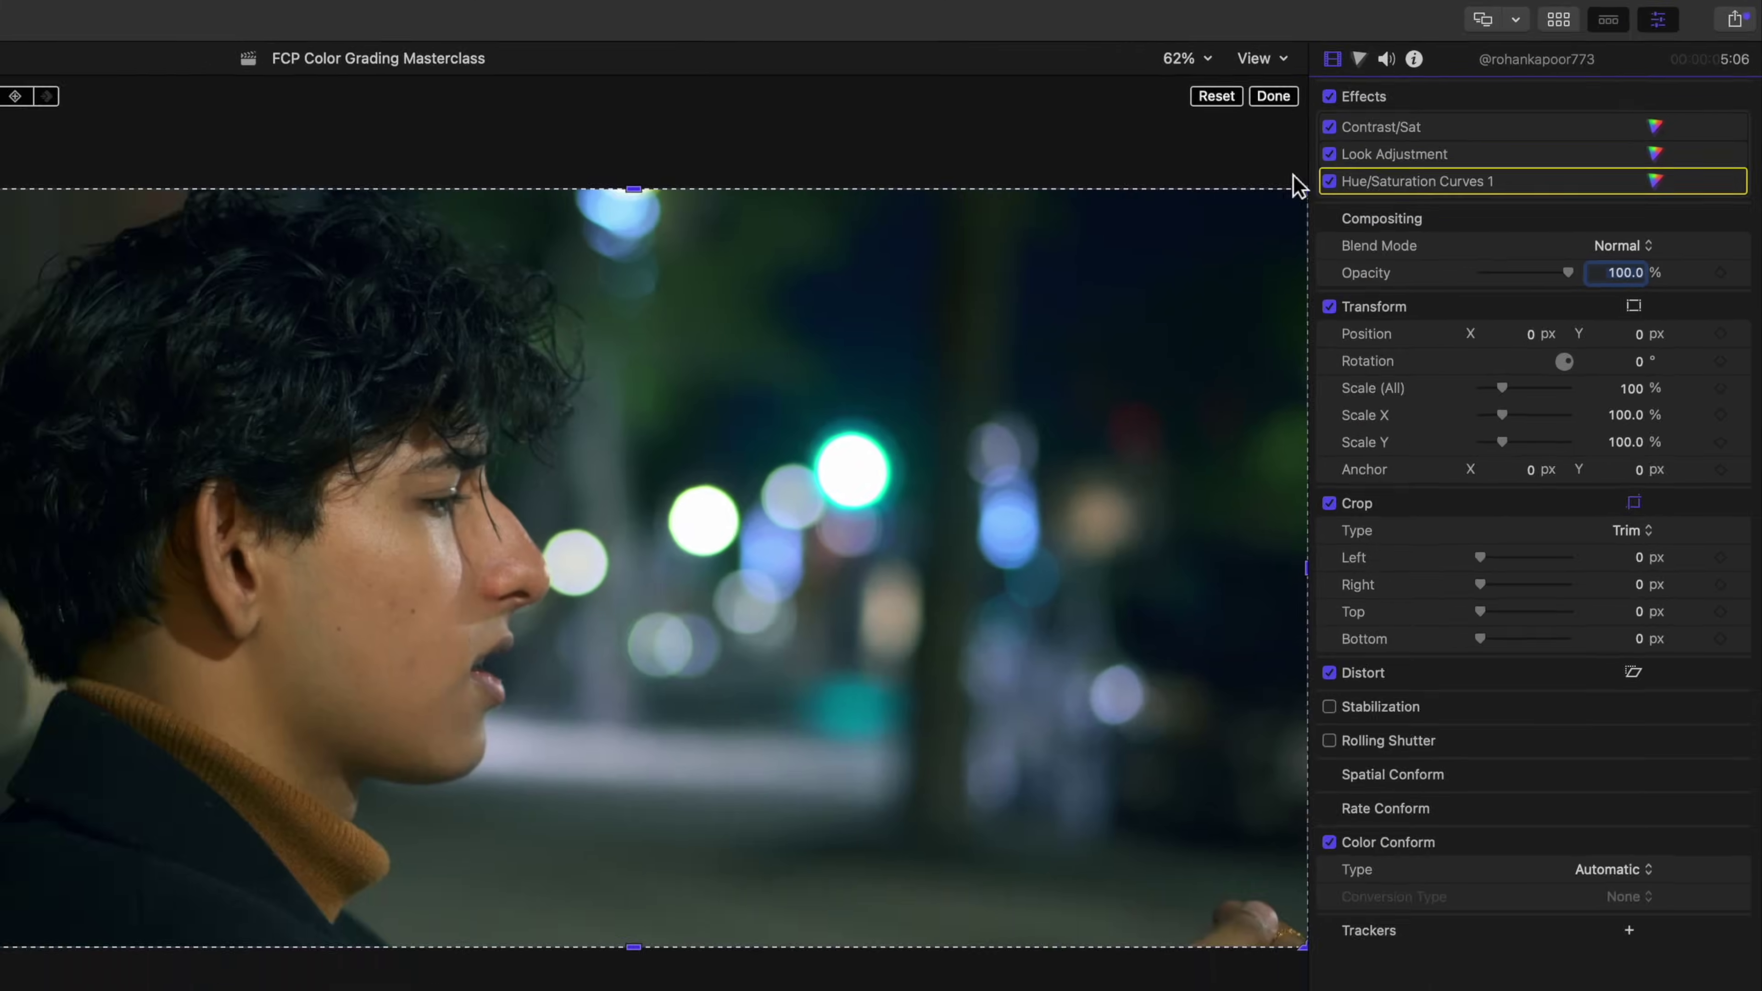
drag(1297, 187, 482, 707)
drag(328, 867, 662, 543)
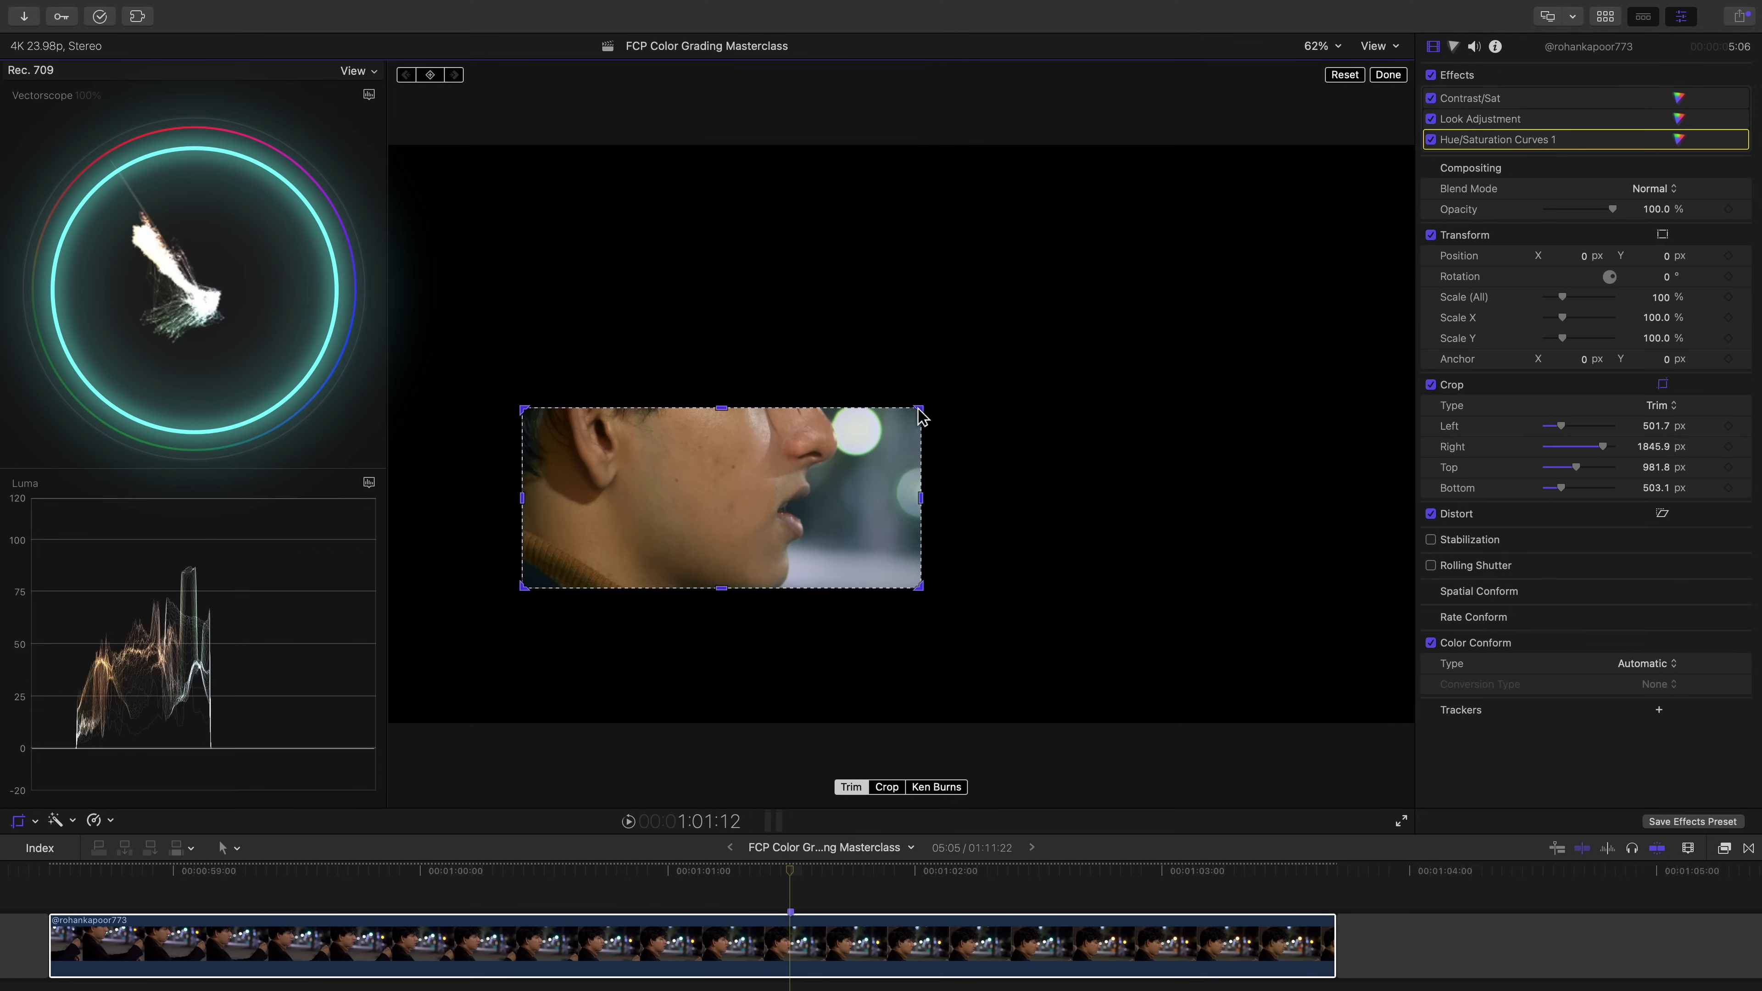
drag(922, 415, 775, 491)
drag(732, 551, 758, 443)
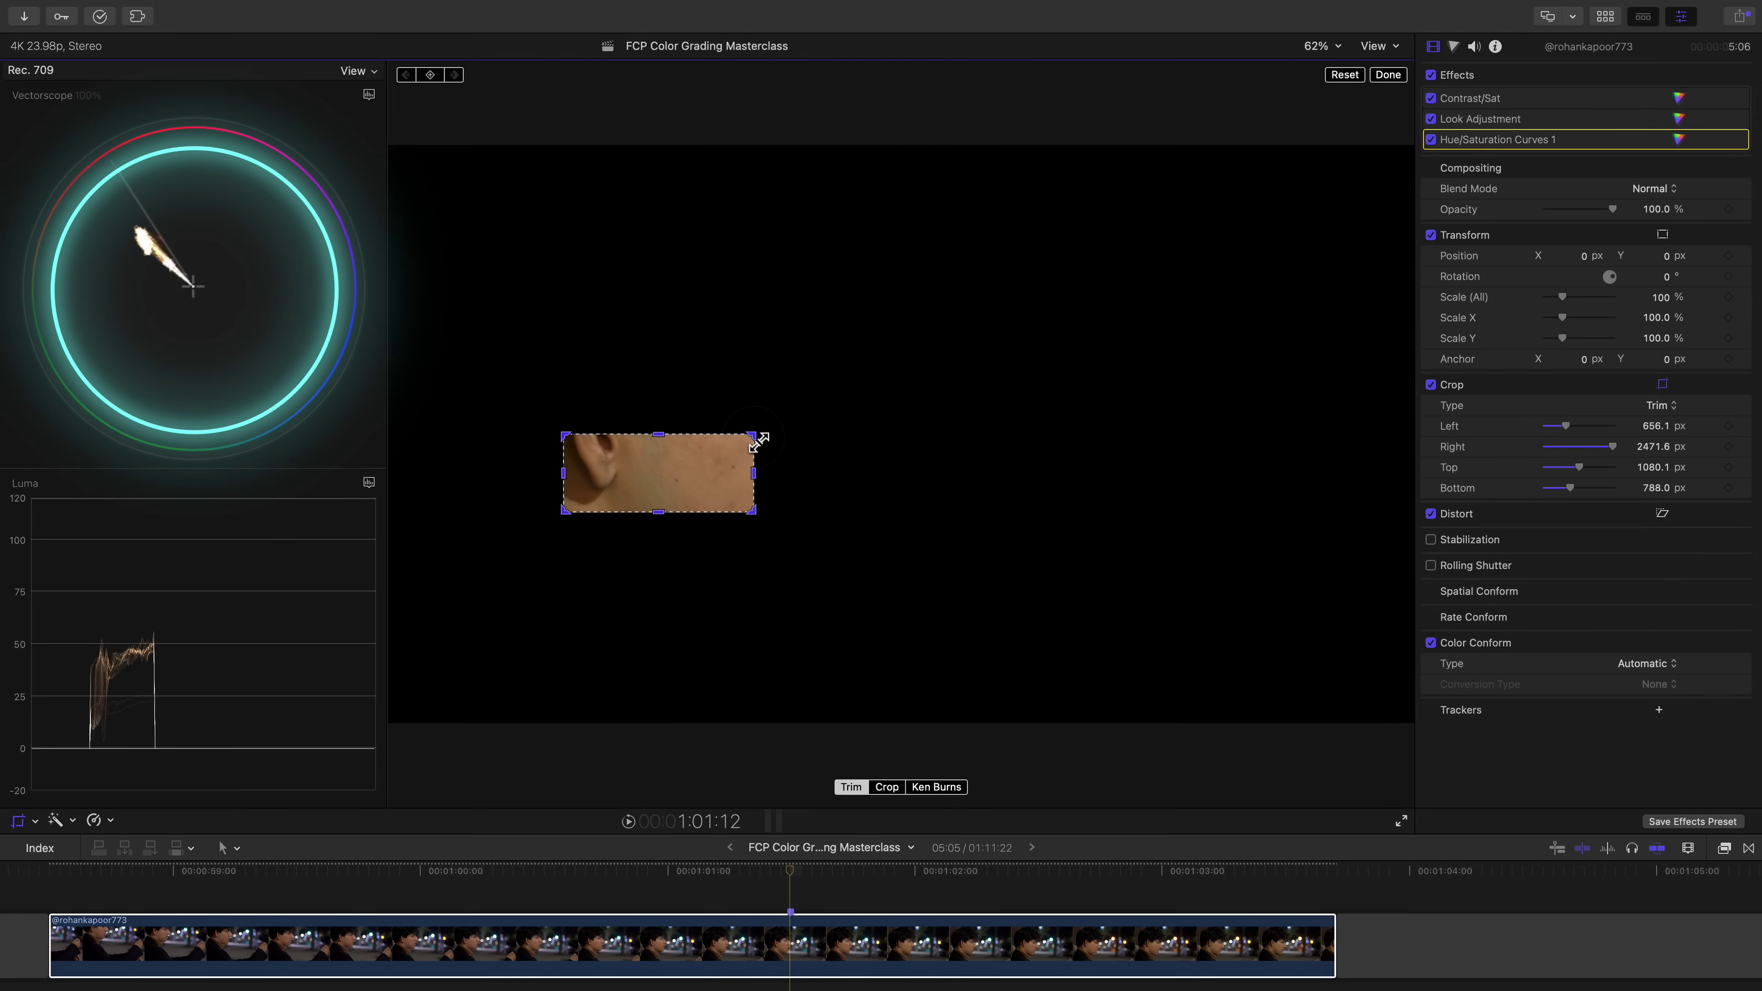
Sample the skin tone onto the Hue vs Hue curve and shift the orange hue slightly
click(1679, 139)
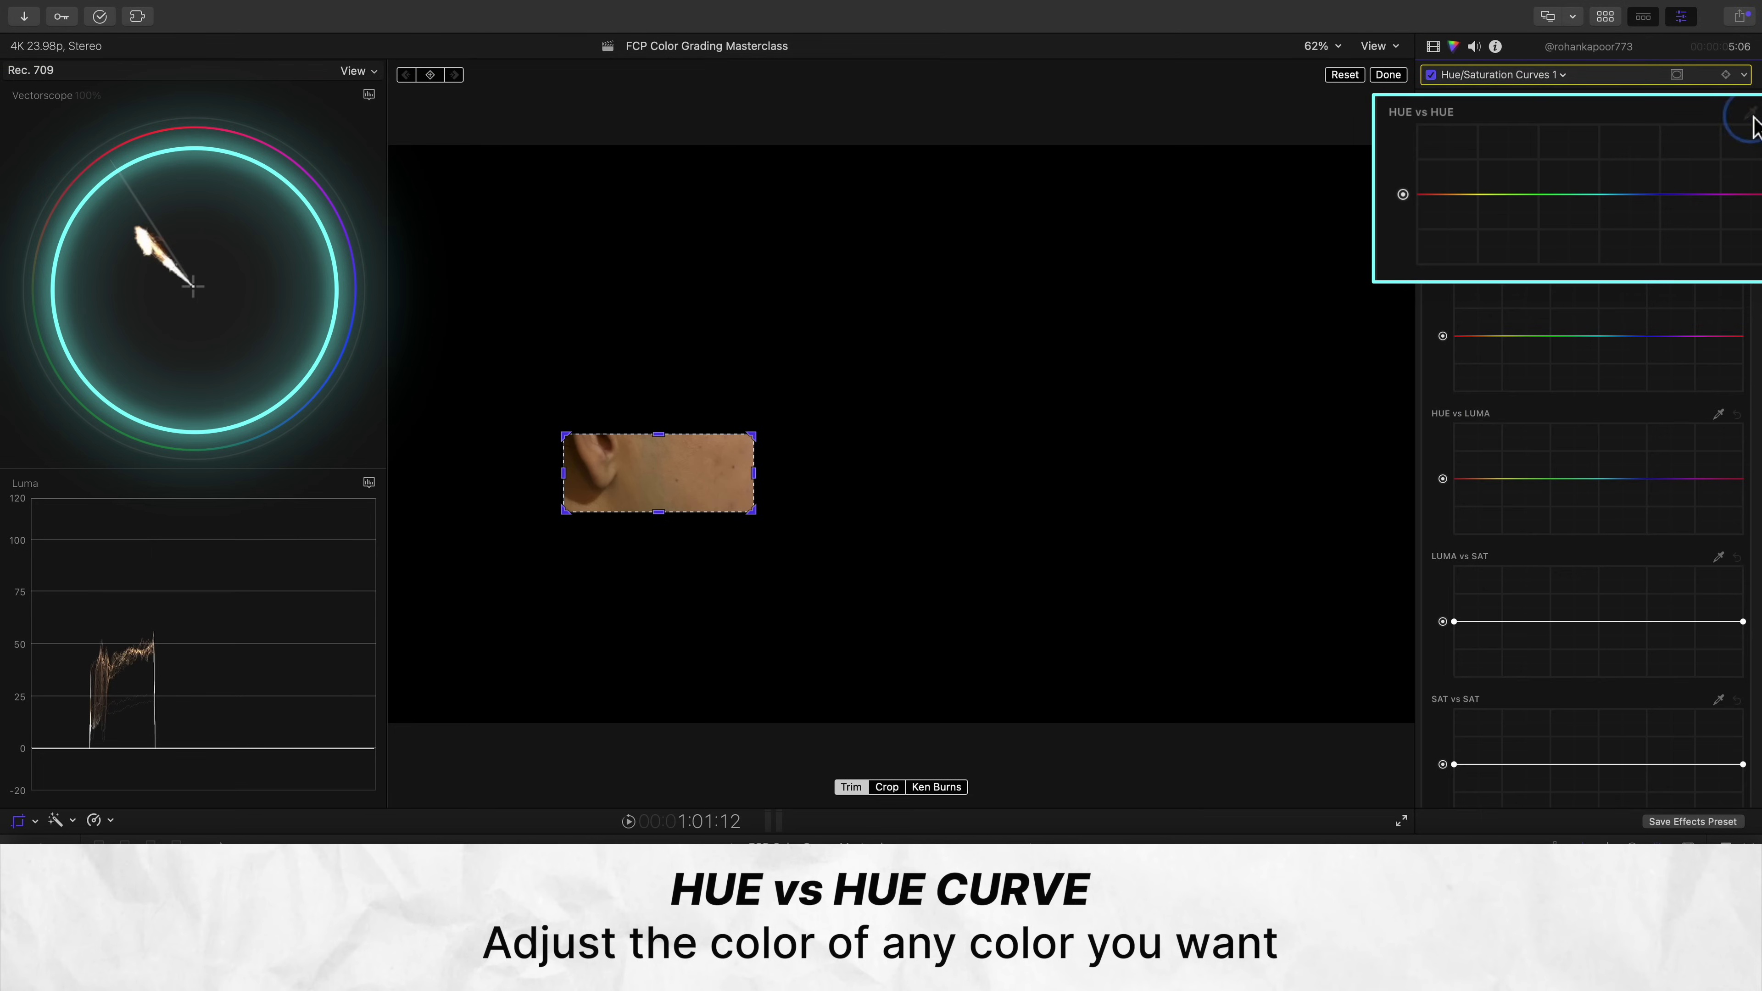
click(1751, 114)
click(1390, 75)
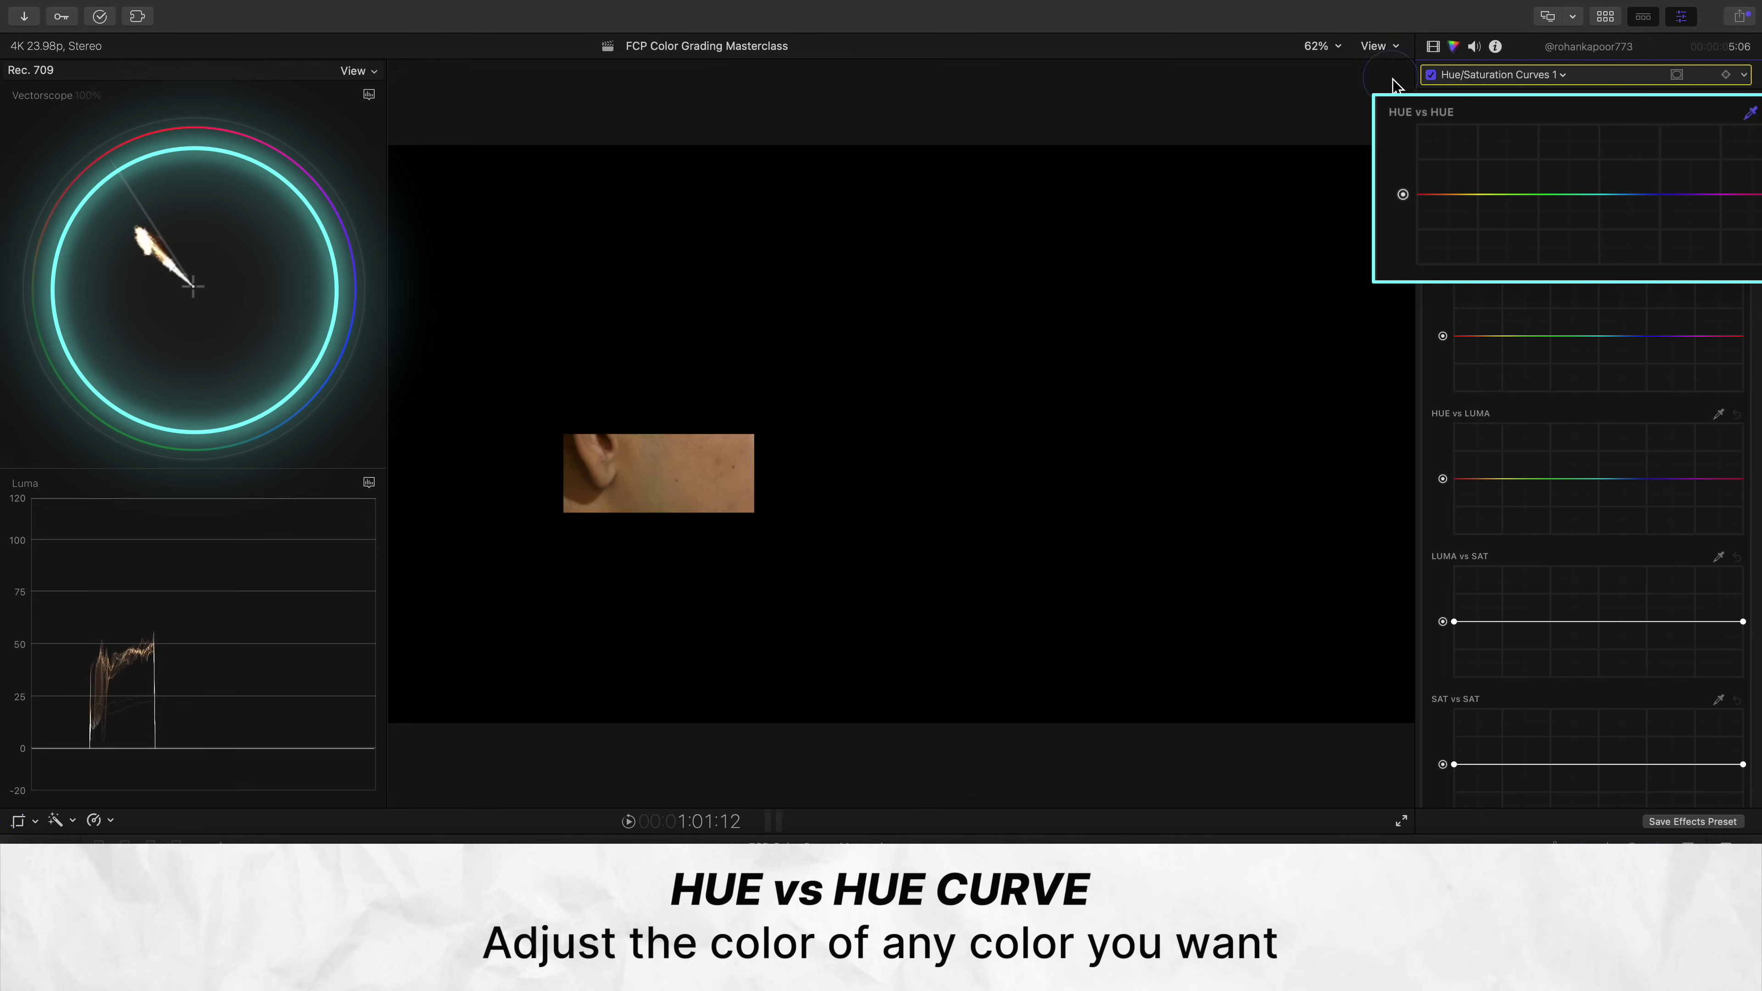
click(712, 462)
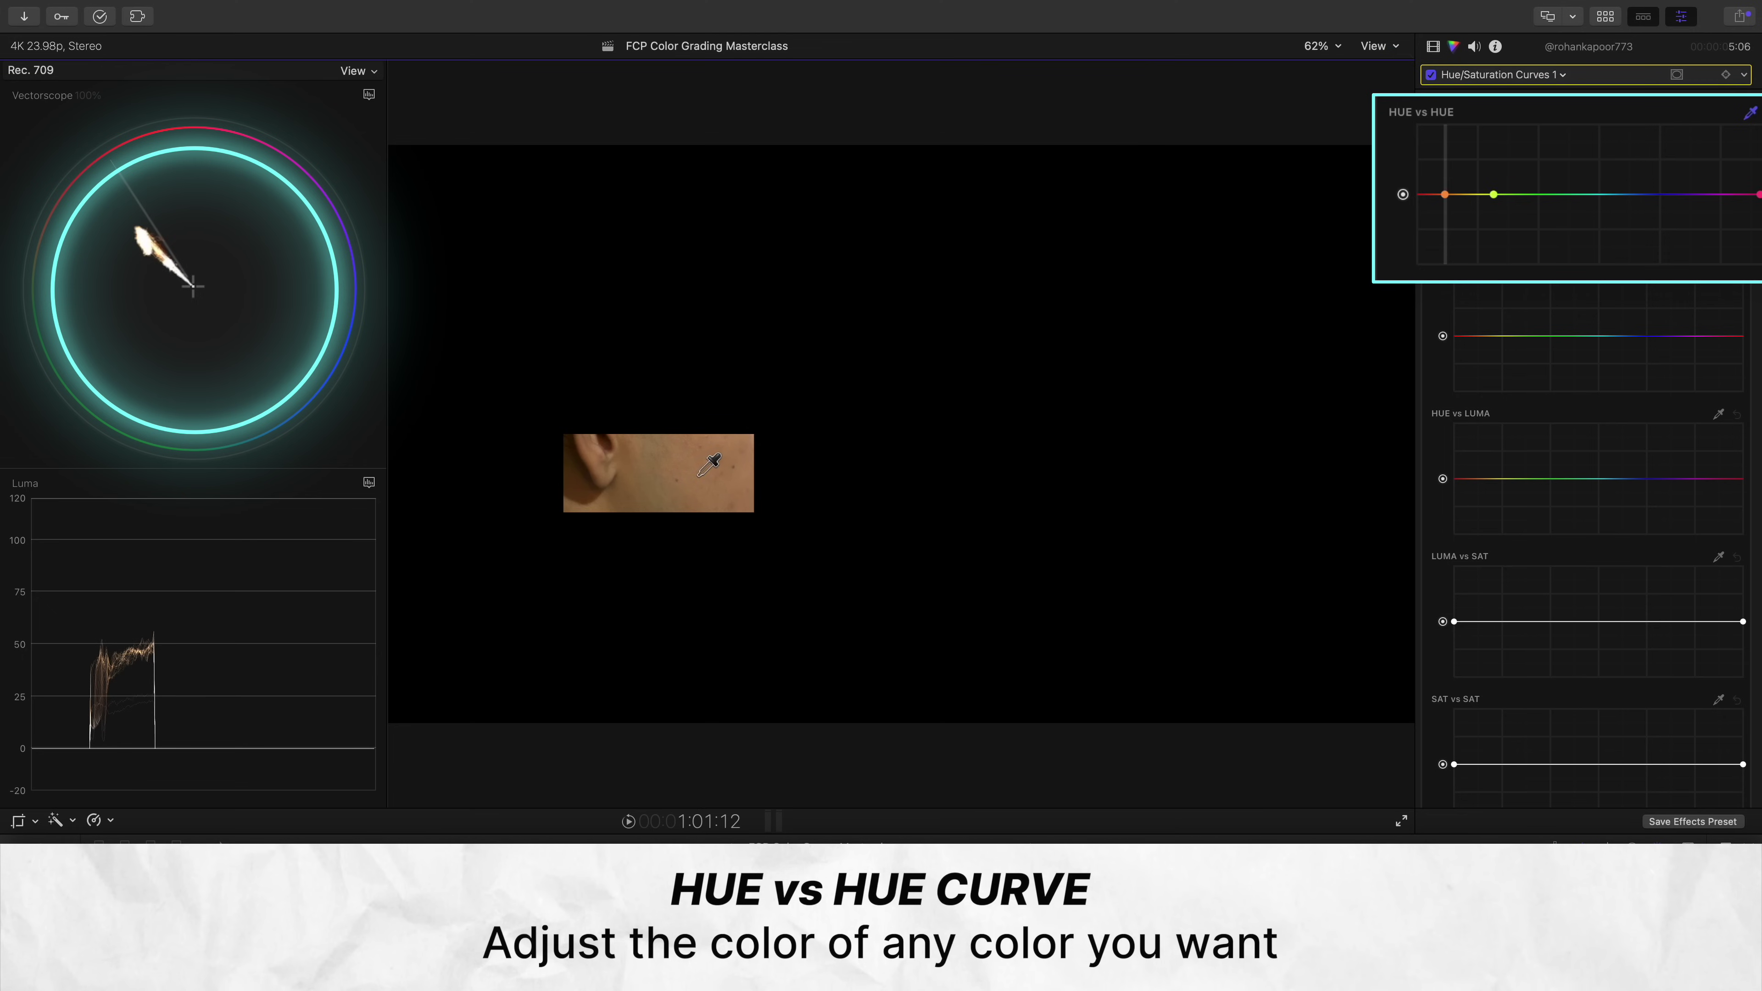
drag(1452, 196, 1450, 194)
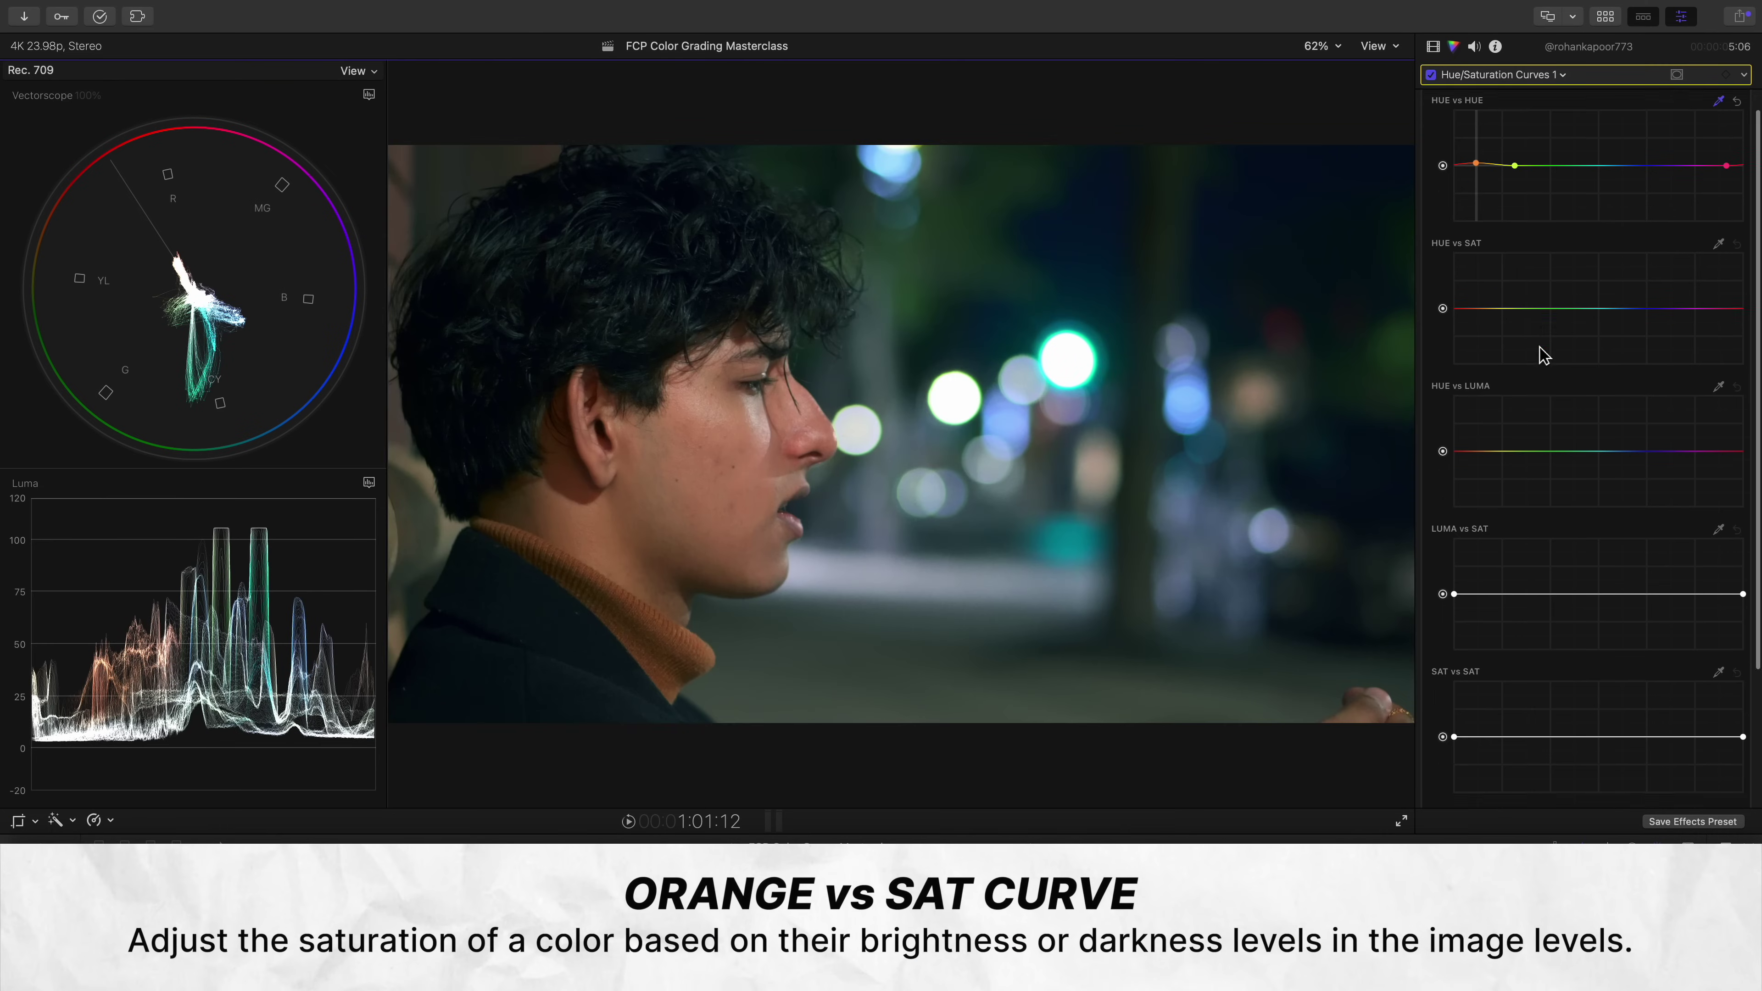
scroll(1541, 354, down, 1)
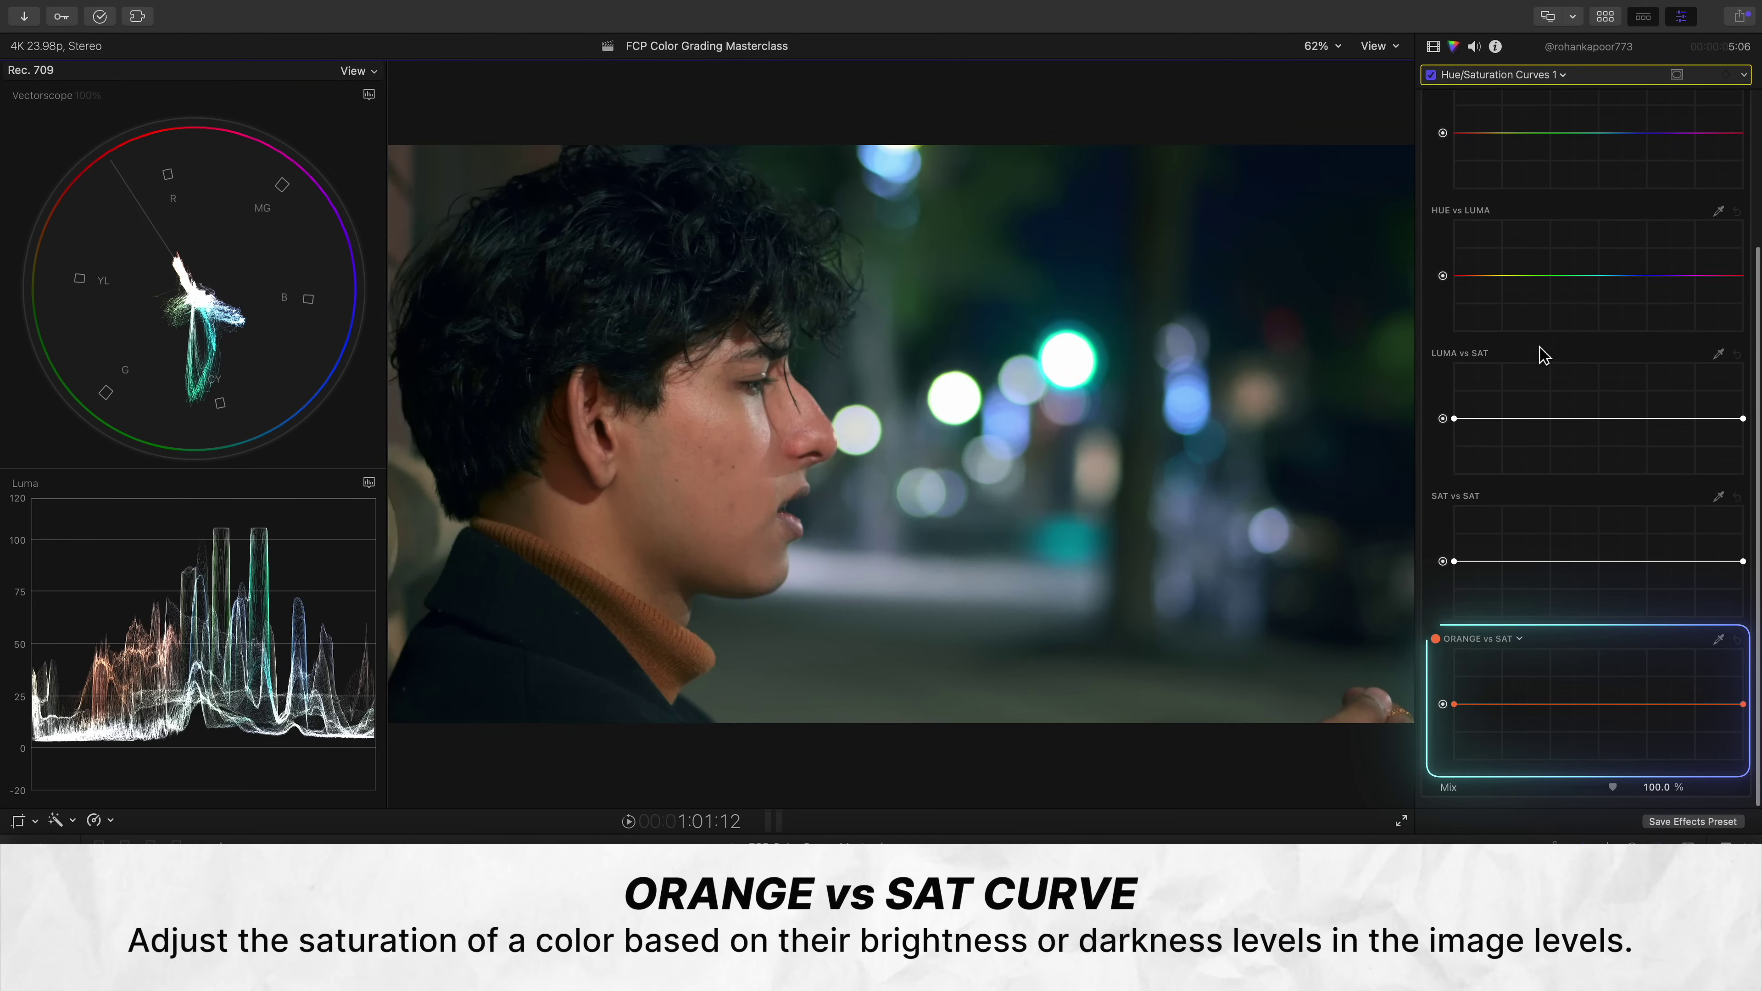
click(1719, 639)
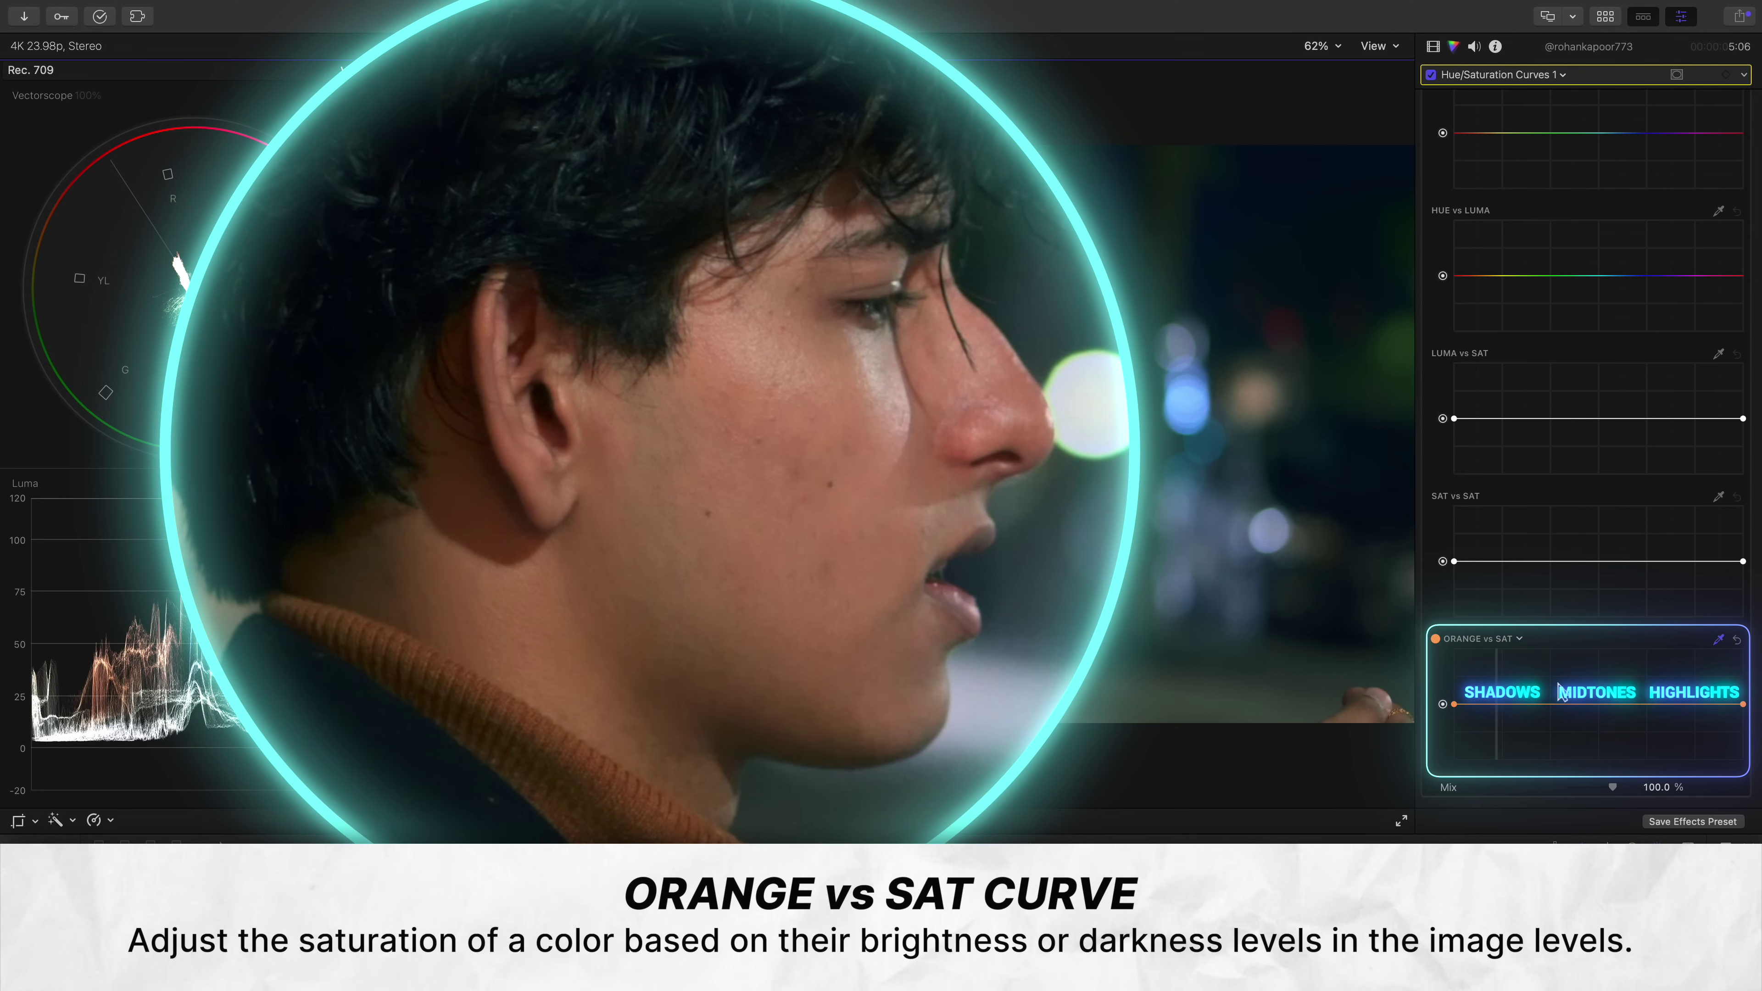
click(1543, 704)
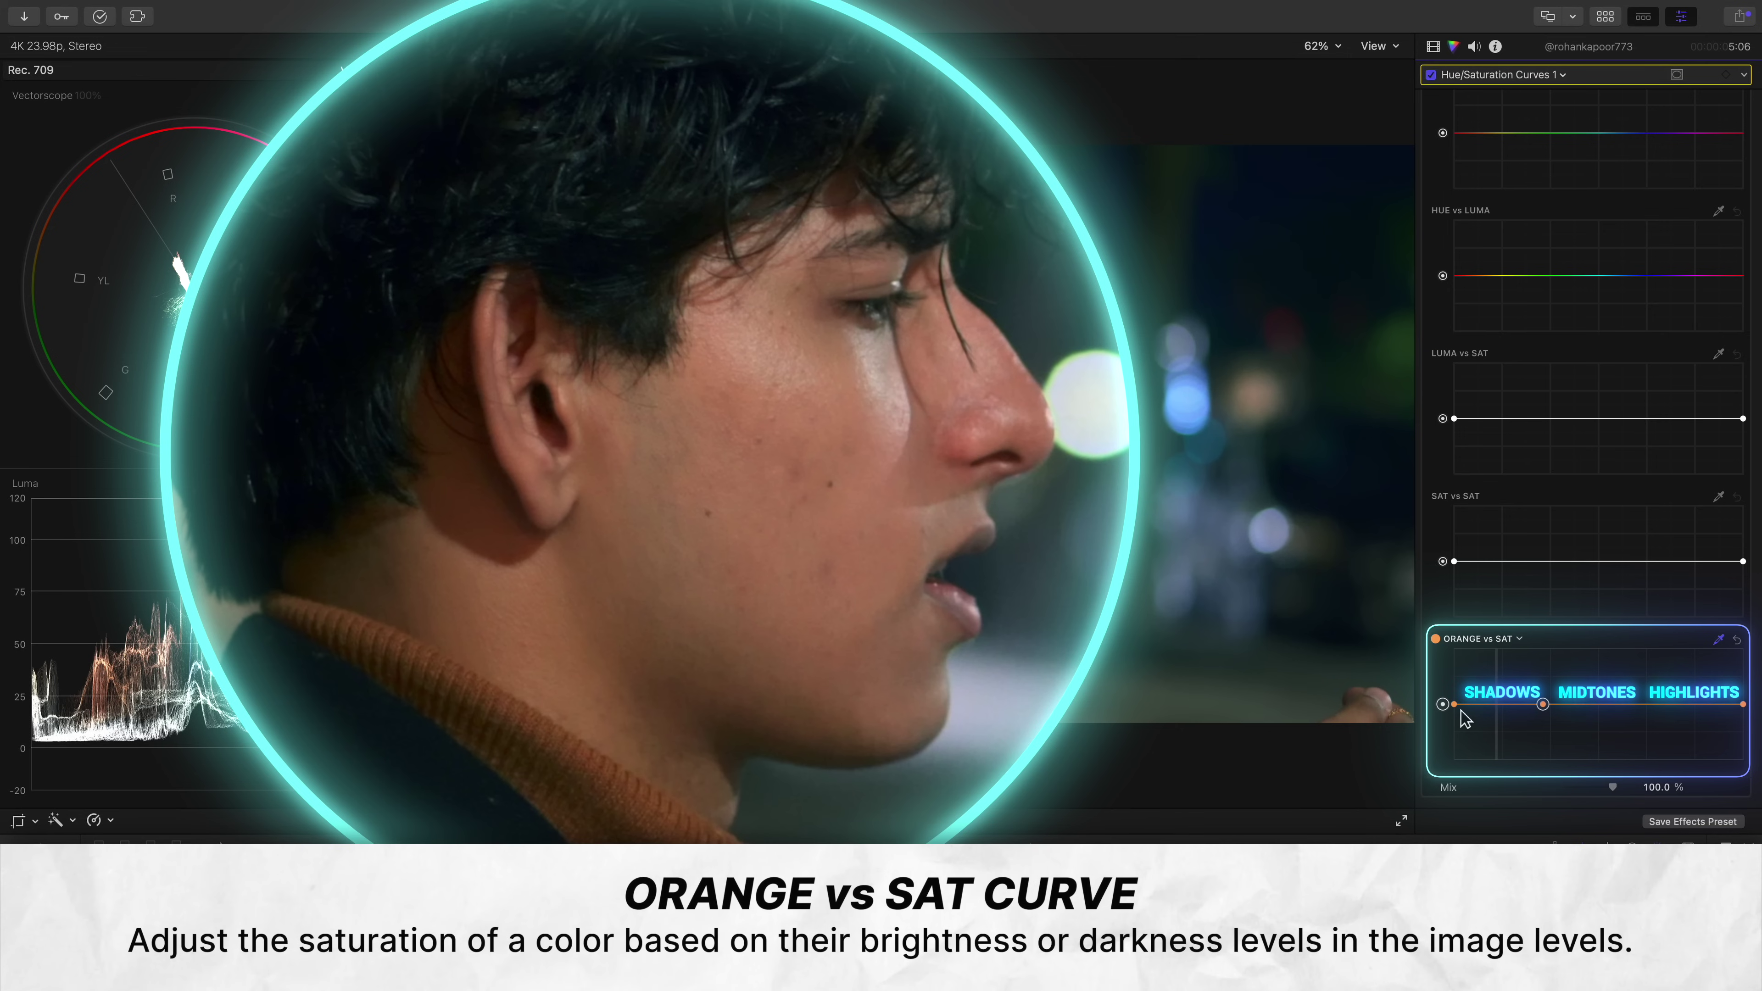
drag(1455, 705, 1492, 733)
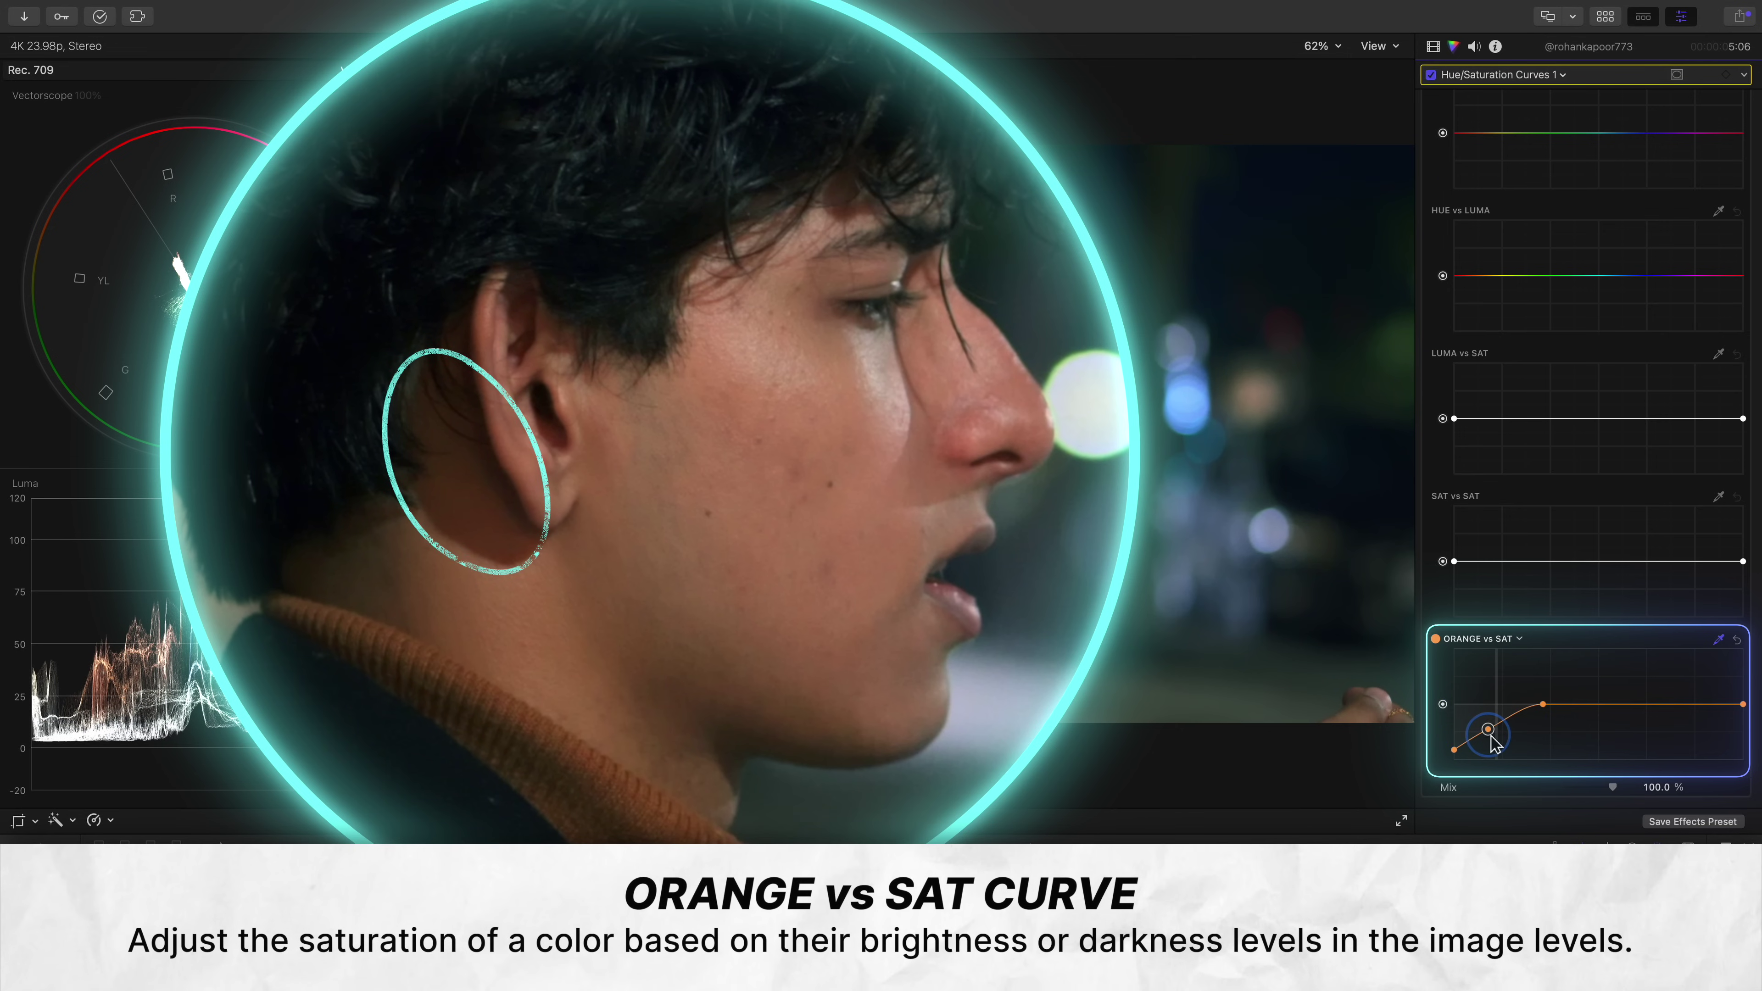
click(1565, 704)
drag(1539, 706, 1533, 710)
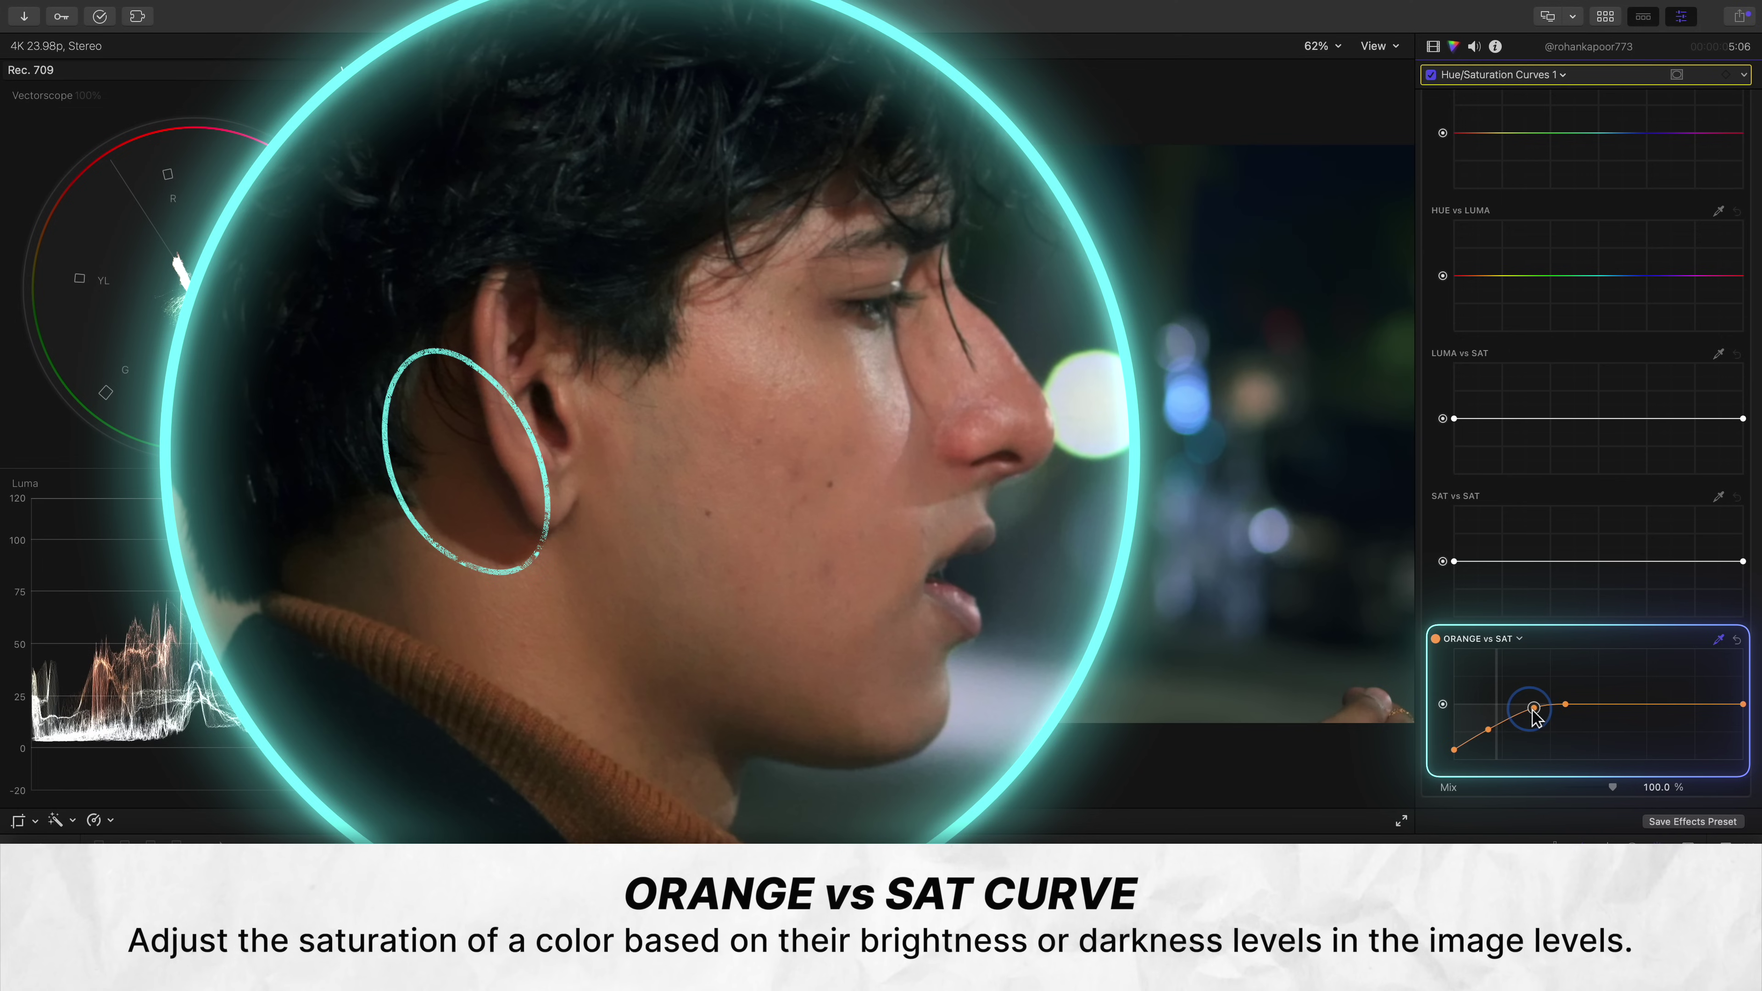
drag(1495, 733, 1496, 738)
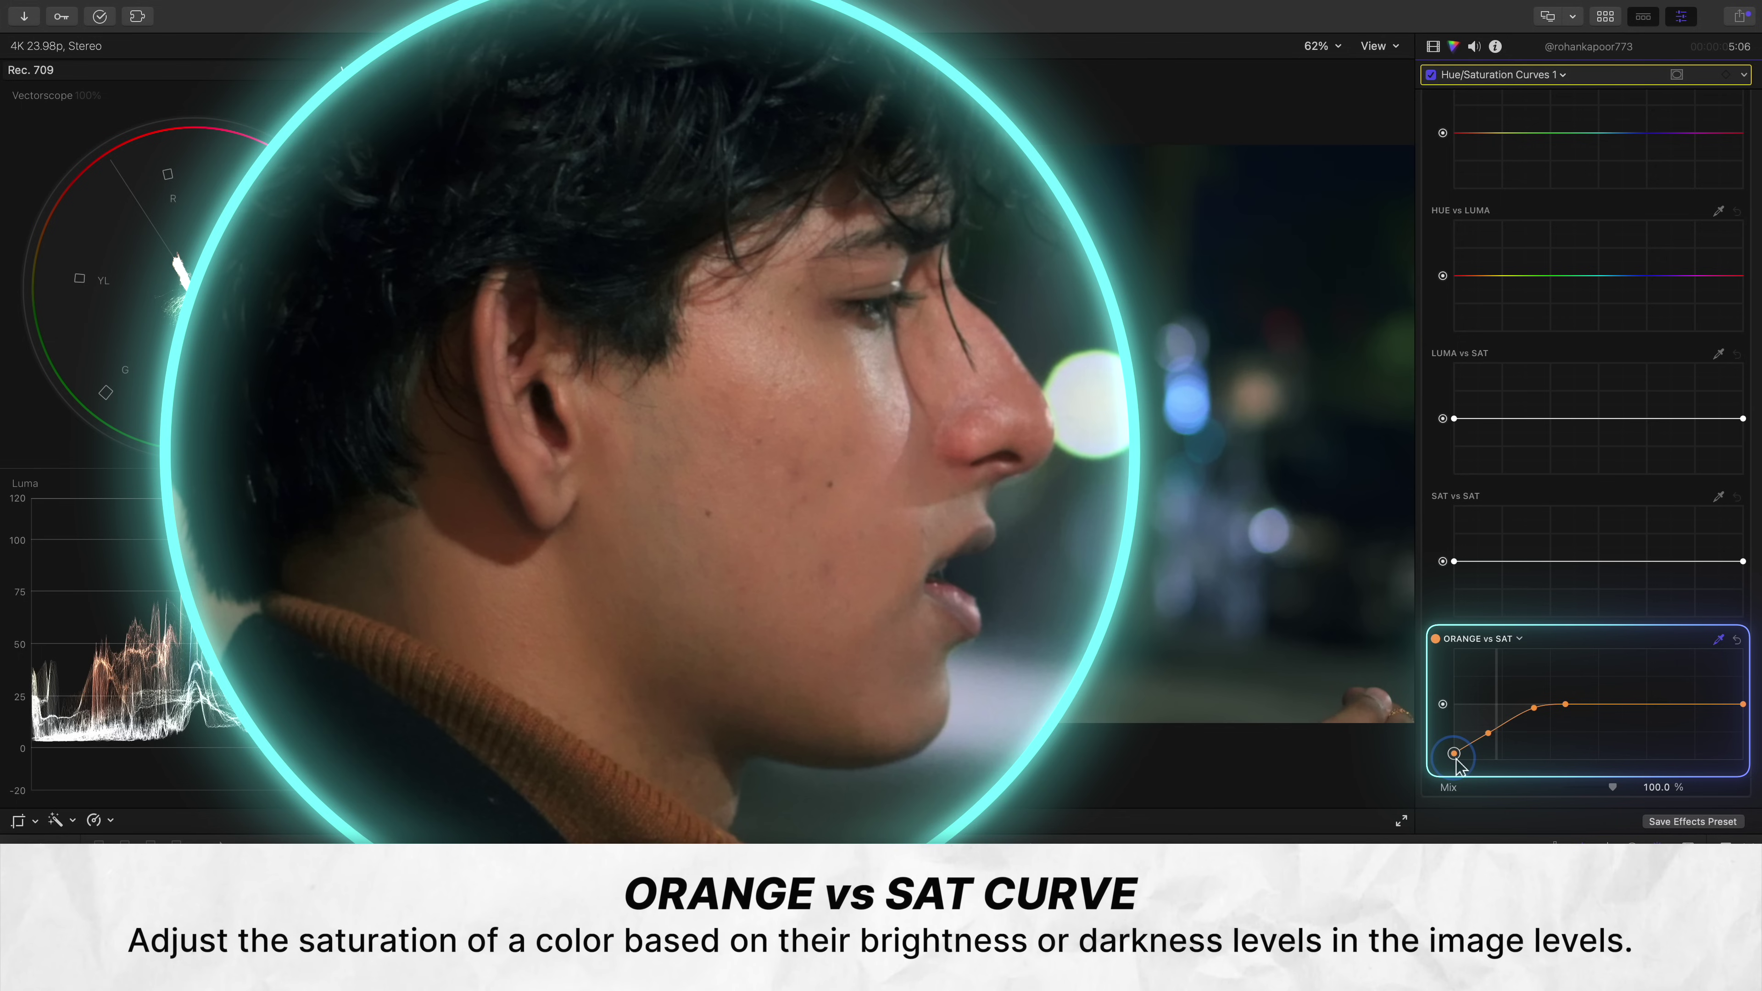
click(1738, 640)
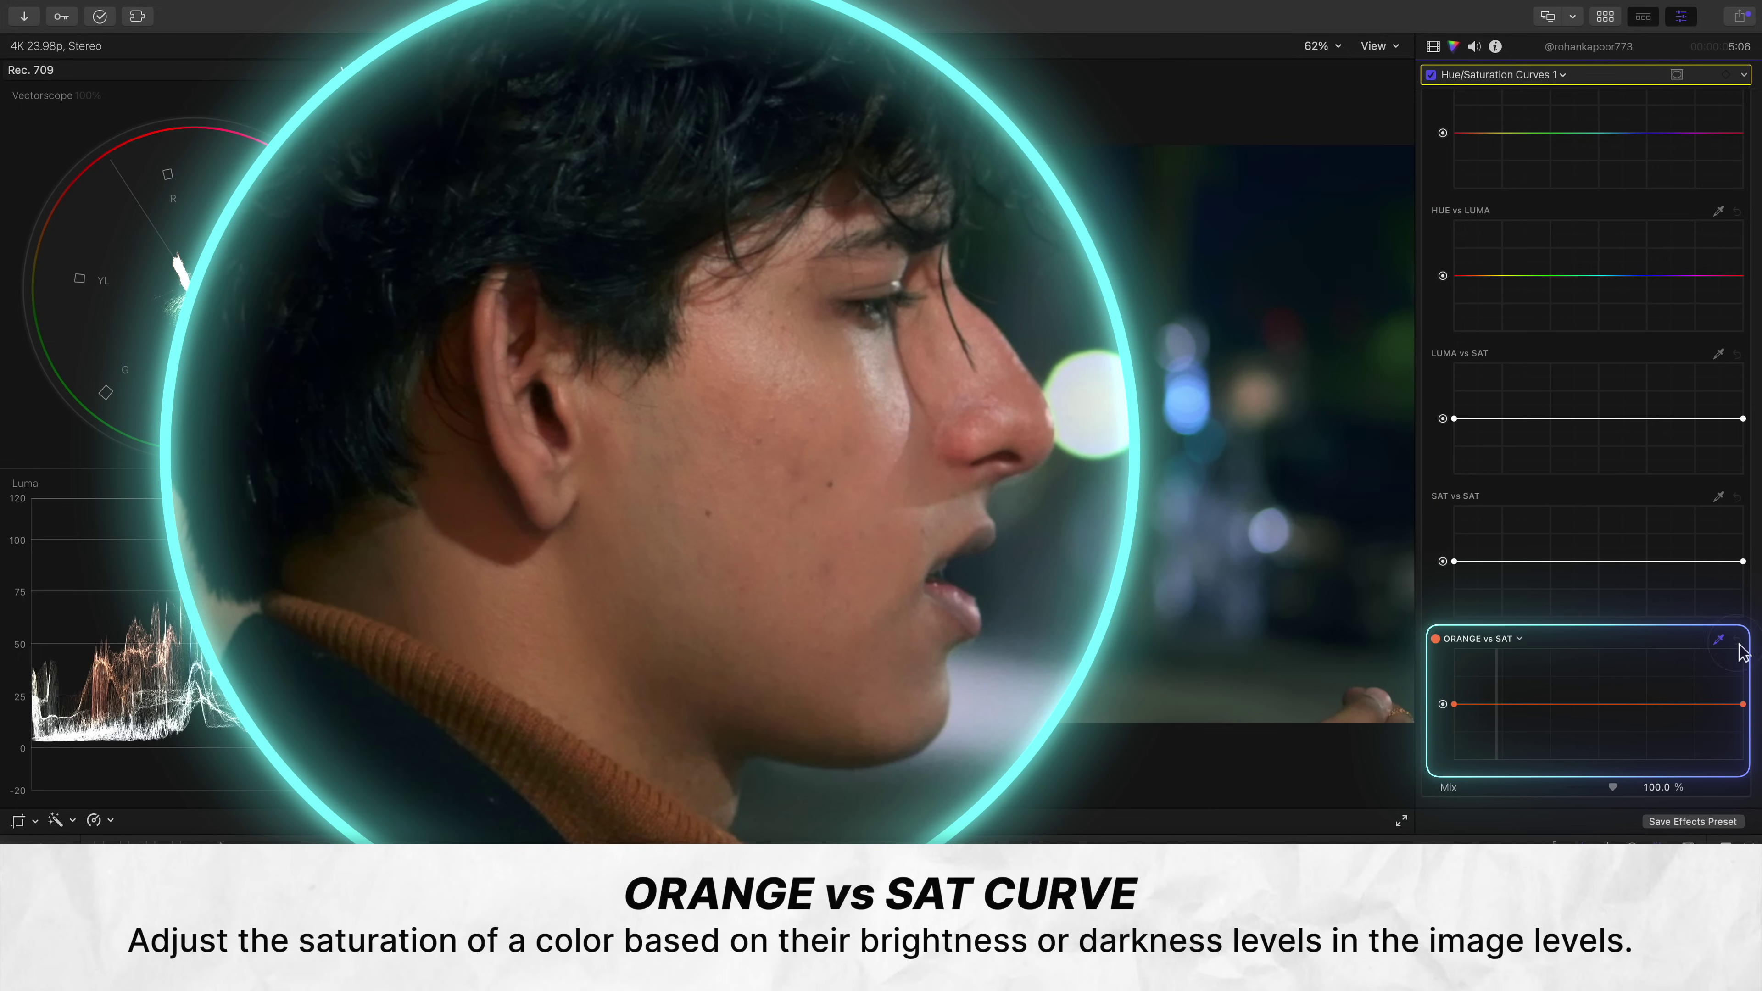
key(super+z)
click(1739, 644)
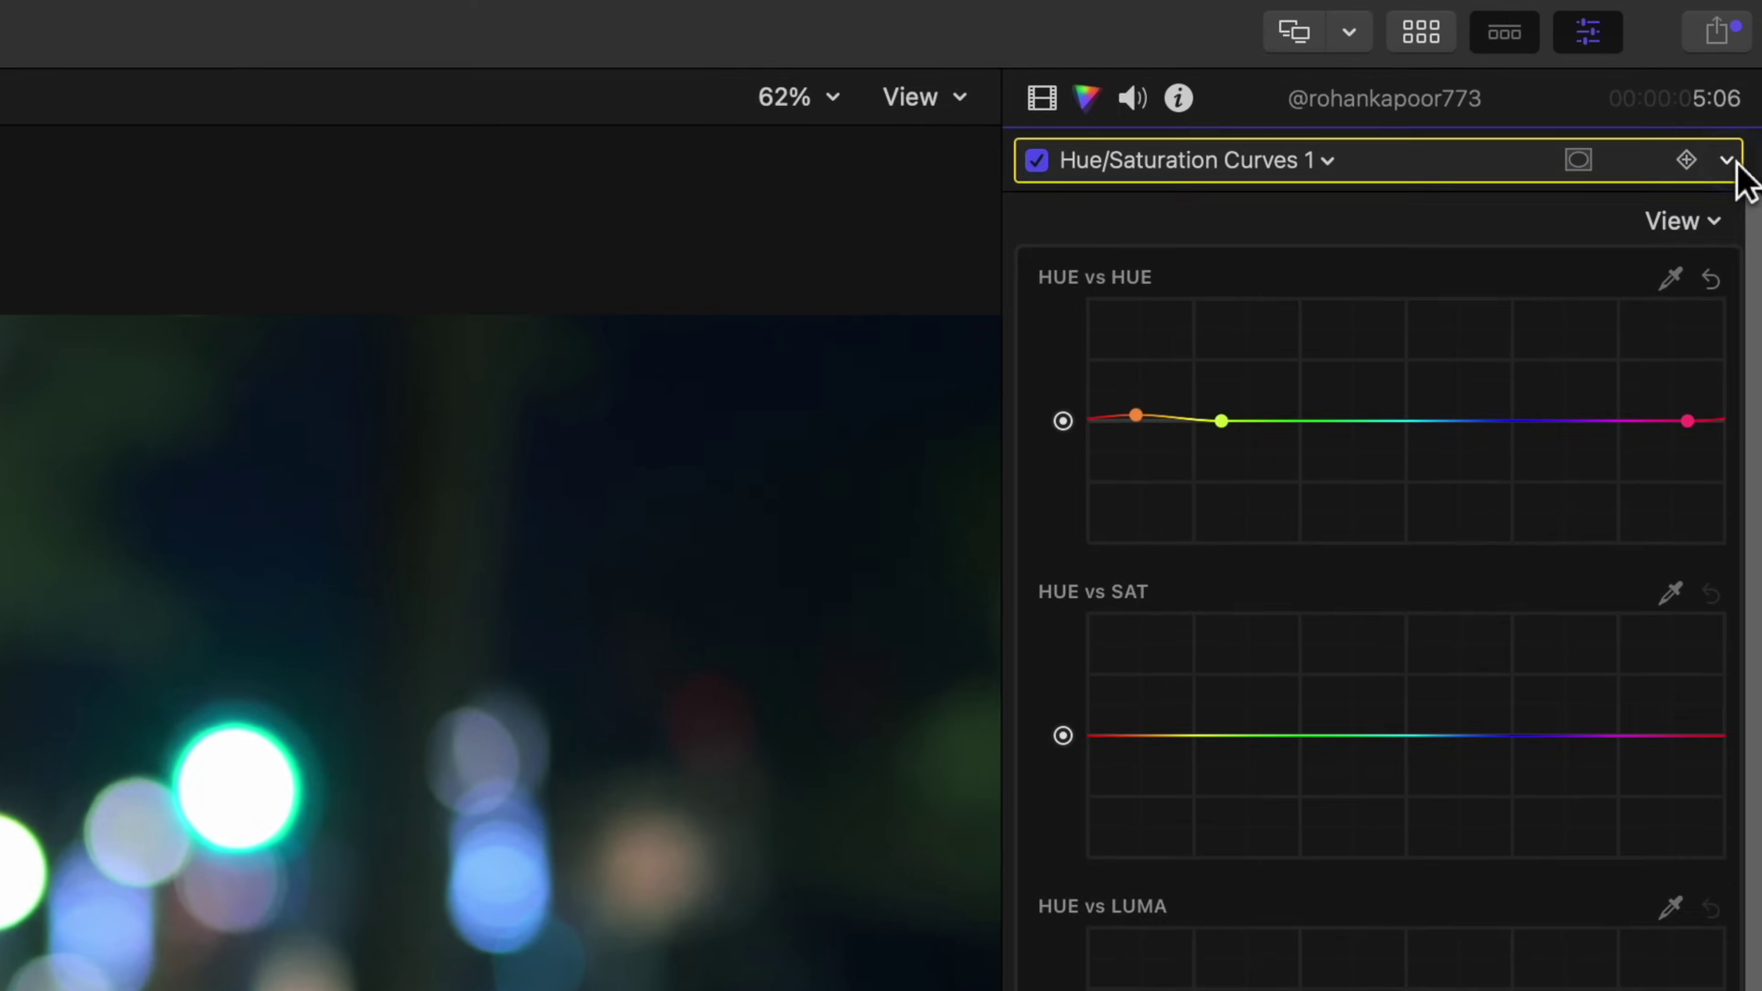
Rename the first hue/saturation correction to Skin Adjustment
click(1738, 101)
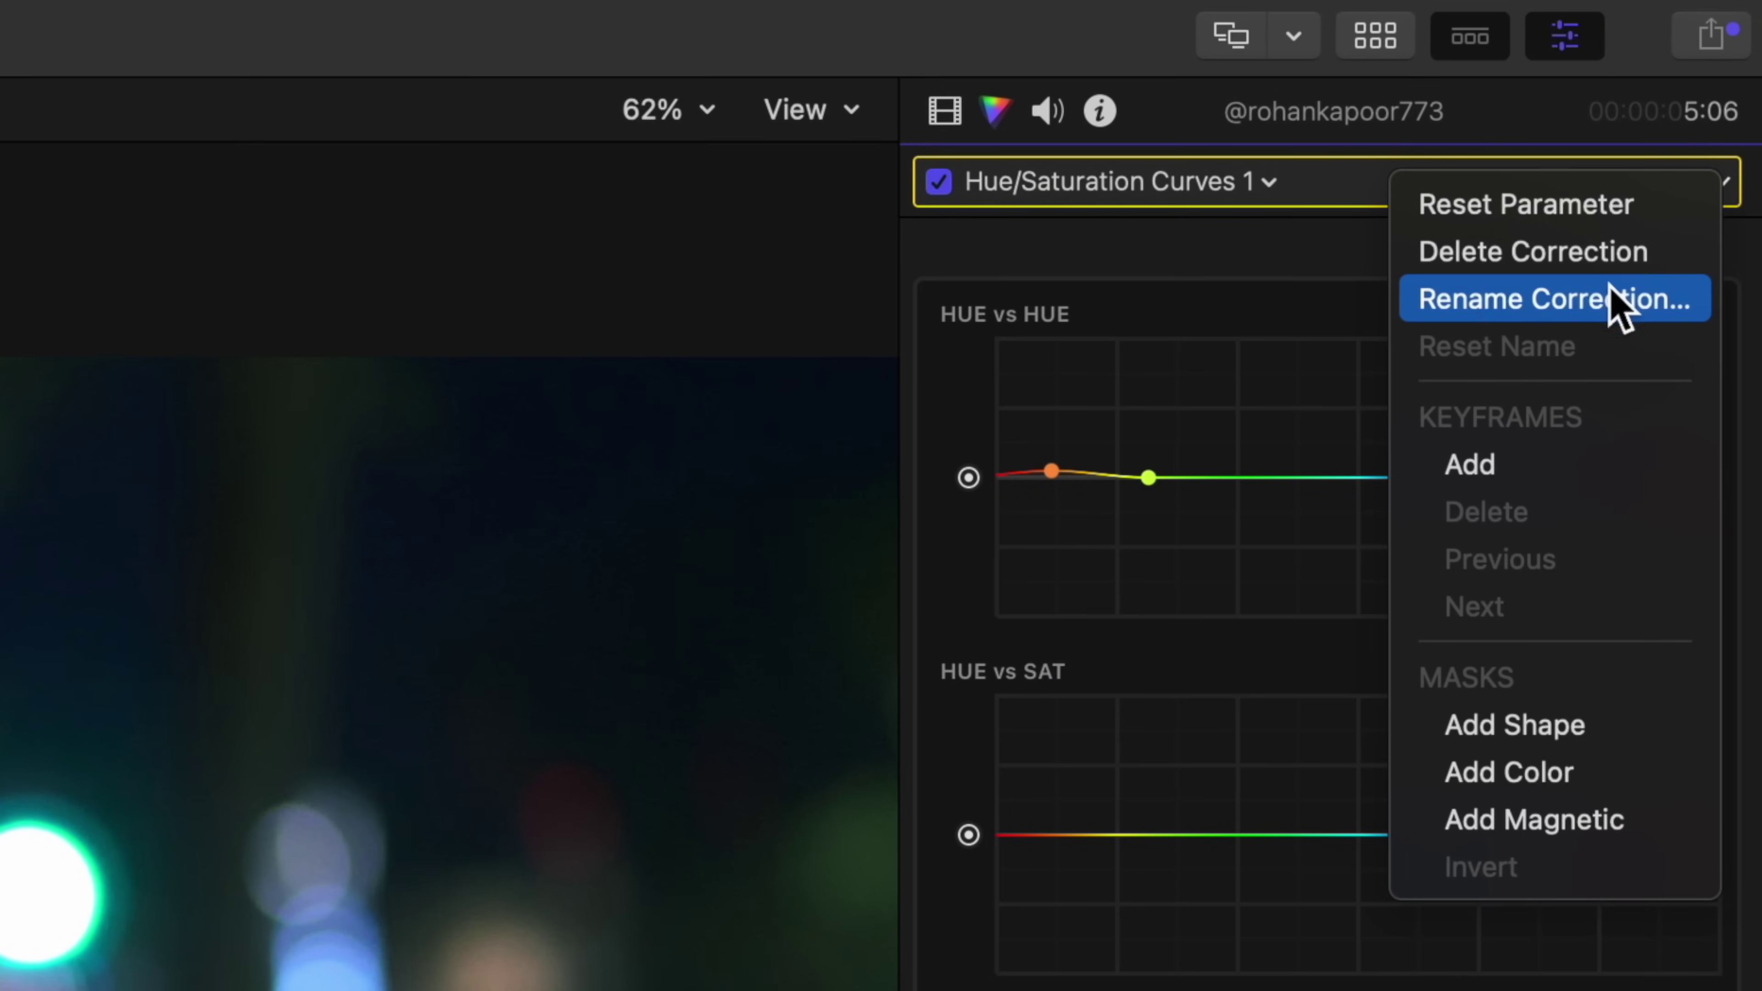
click(1681, 169)
text(Skin Adjus)
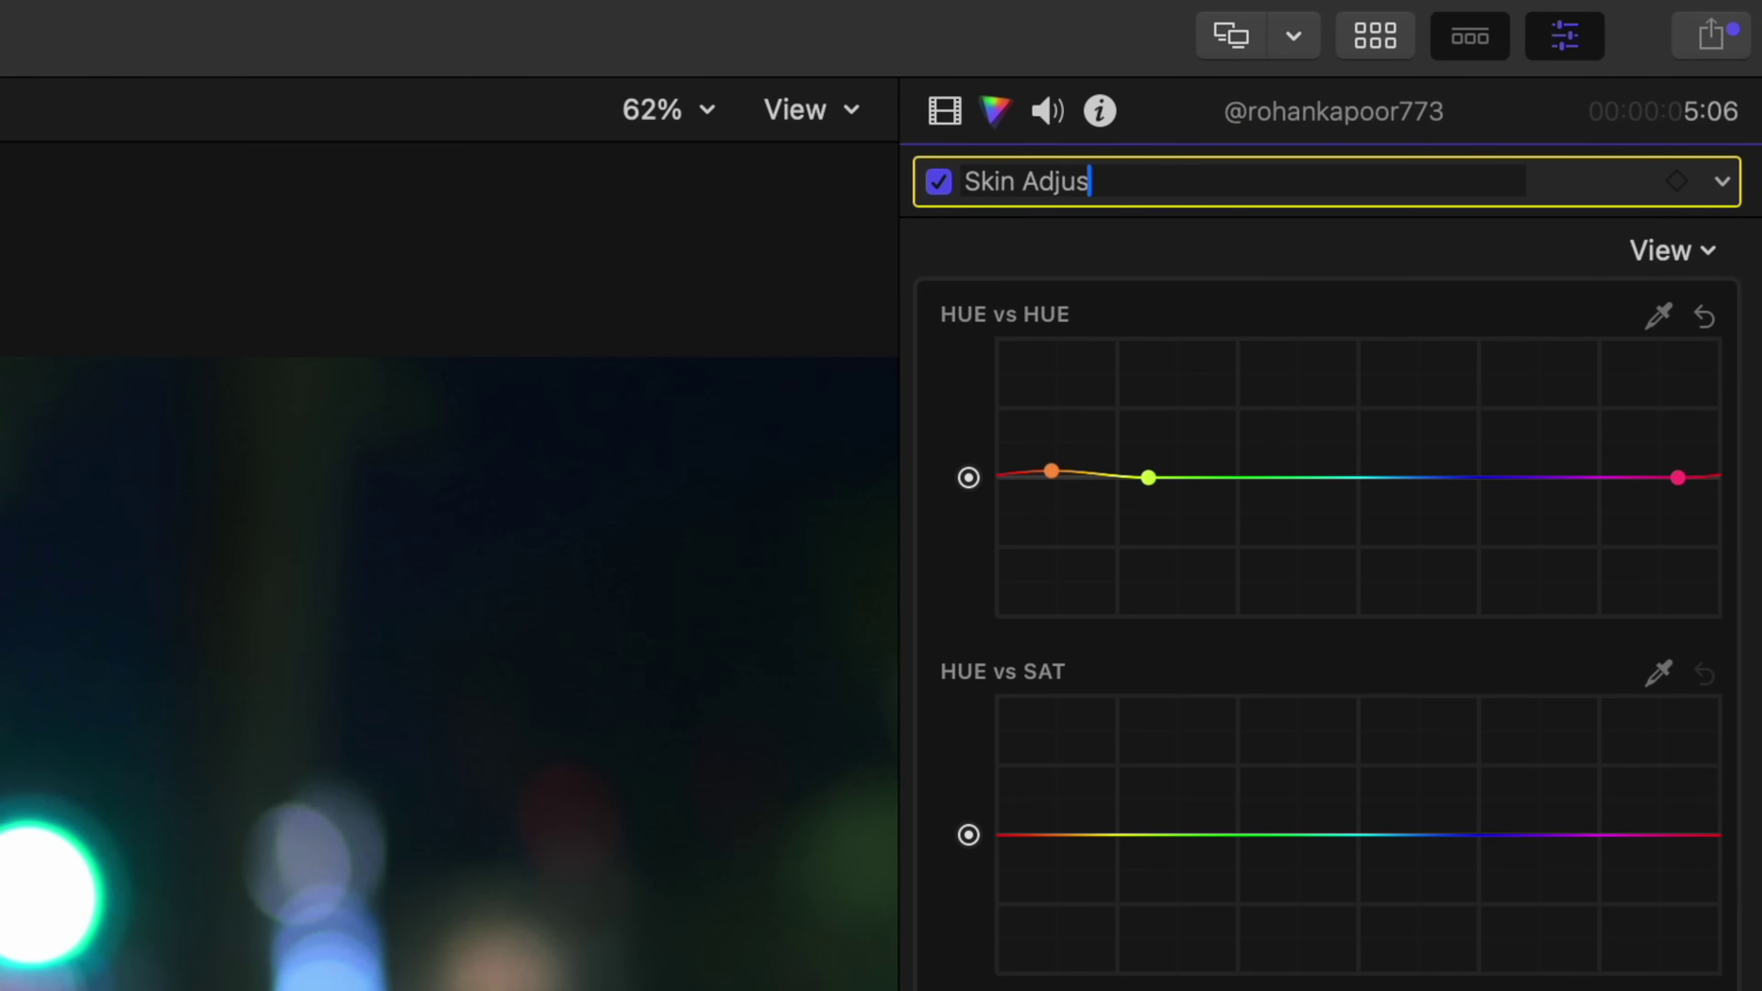
text(tment)
key(Return)
Add a second Hue/Saturation Curves correction and shift the sampled dark green background hue
click(1148, 199)
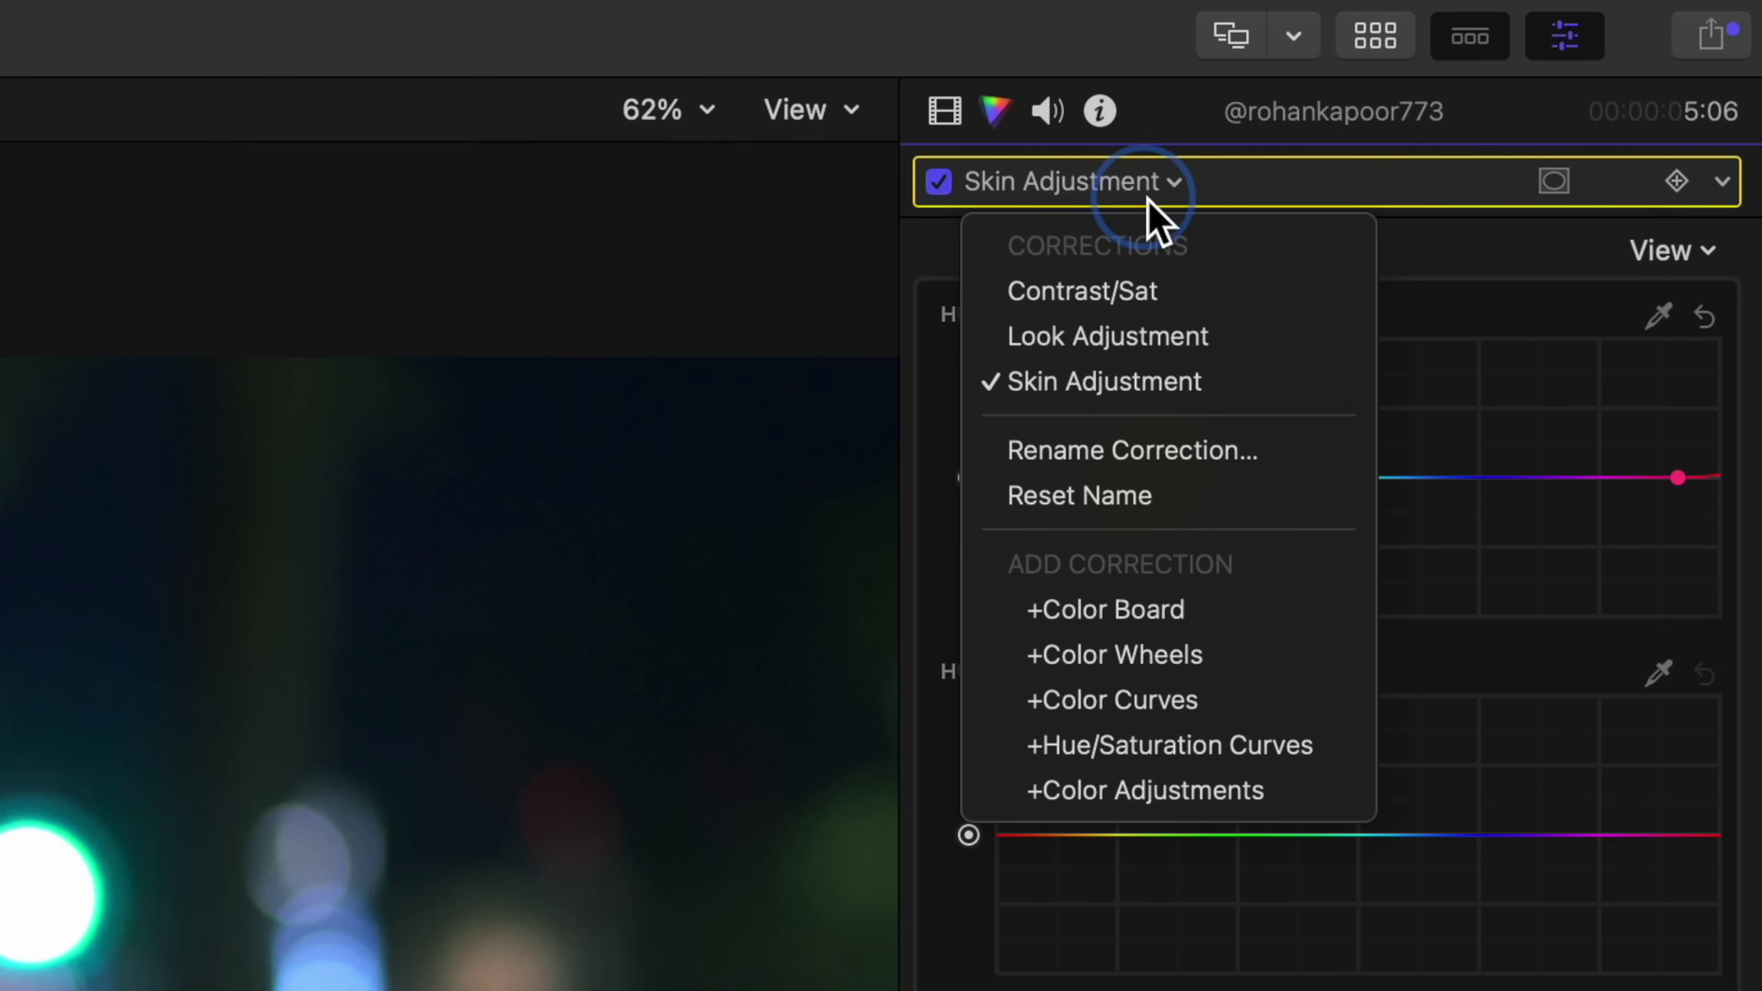
click(1279, 746)
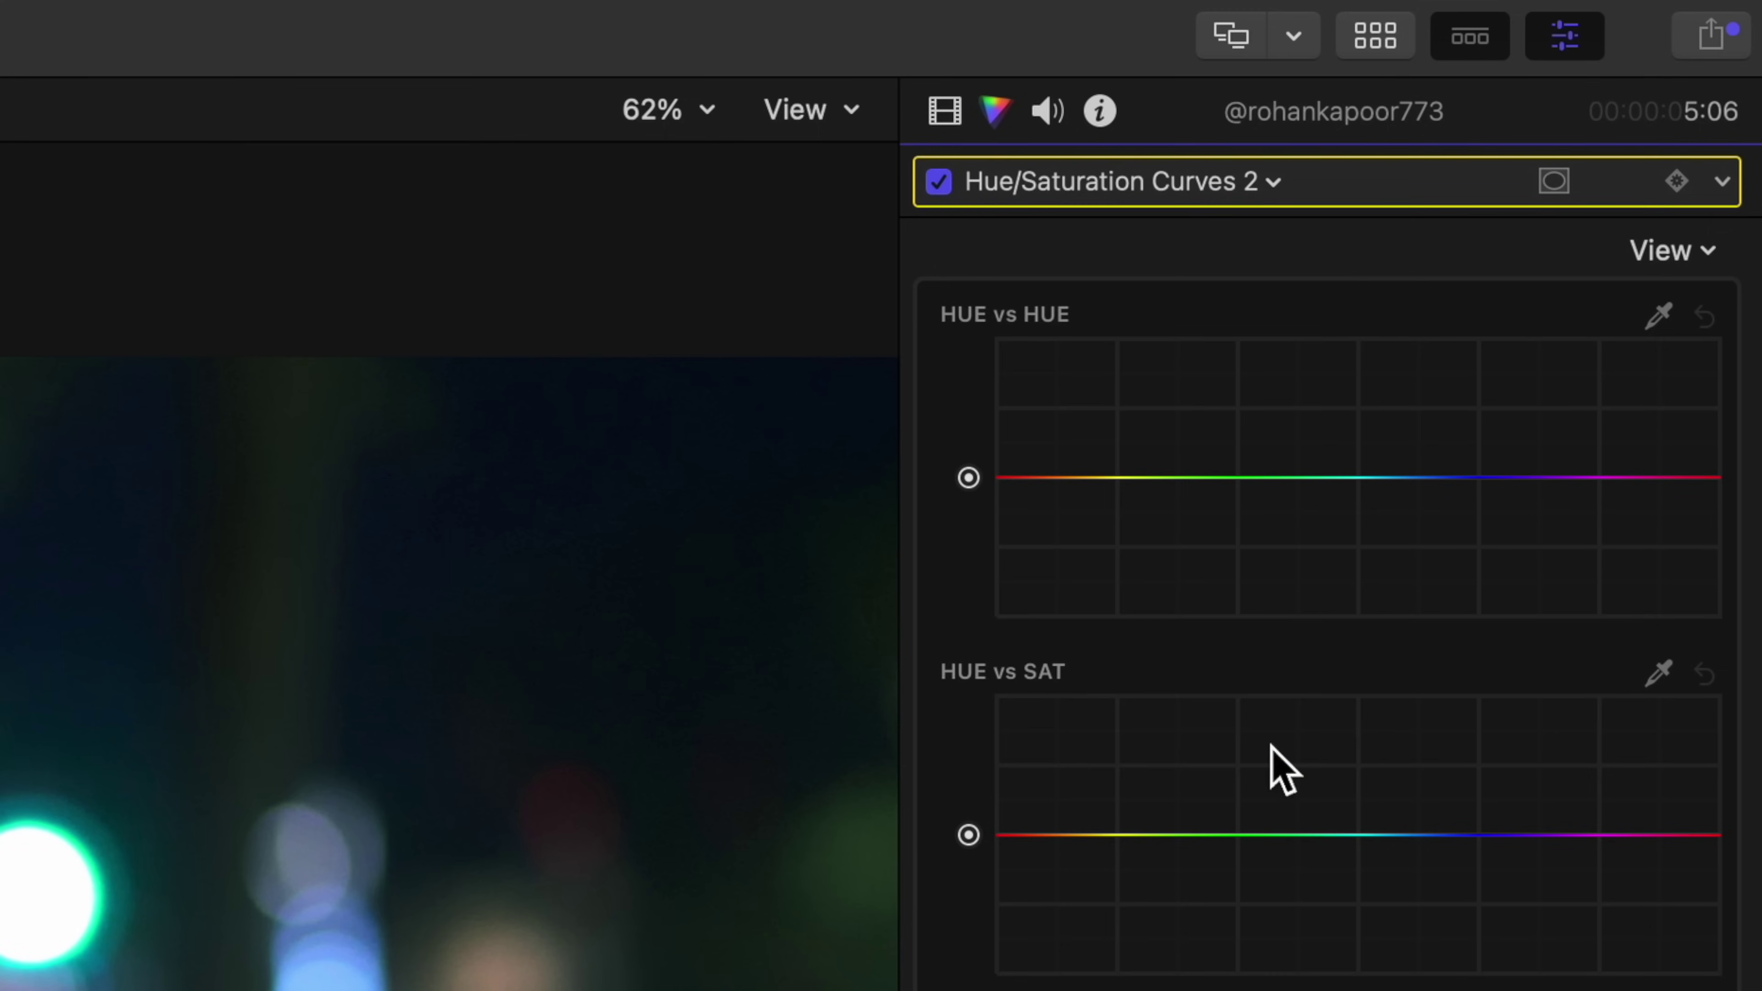
click(1661, 315)
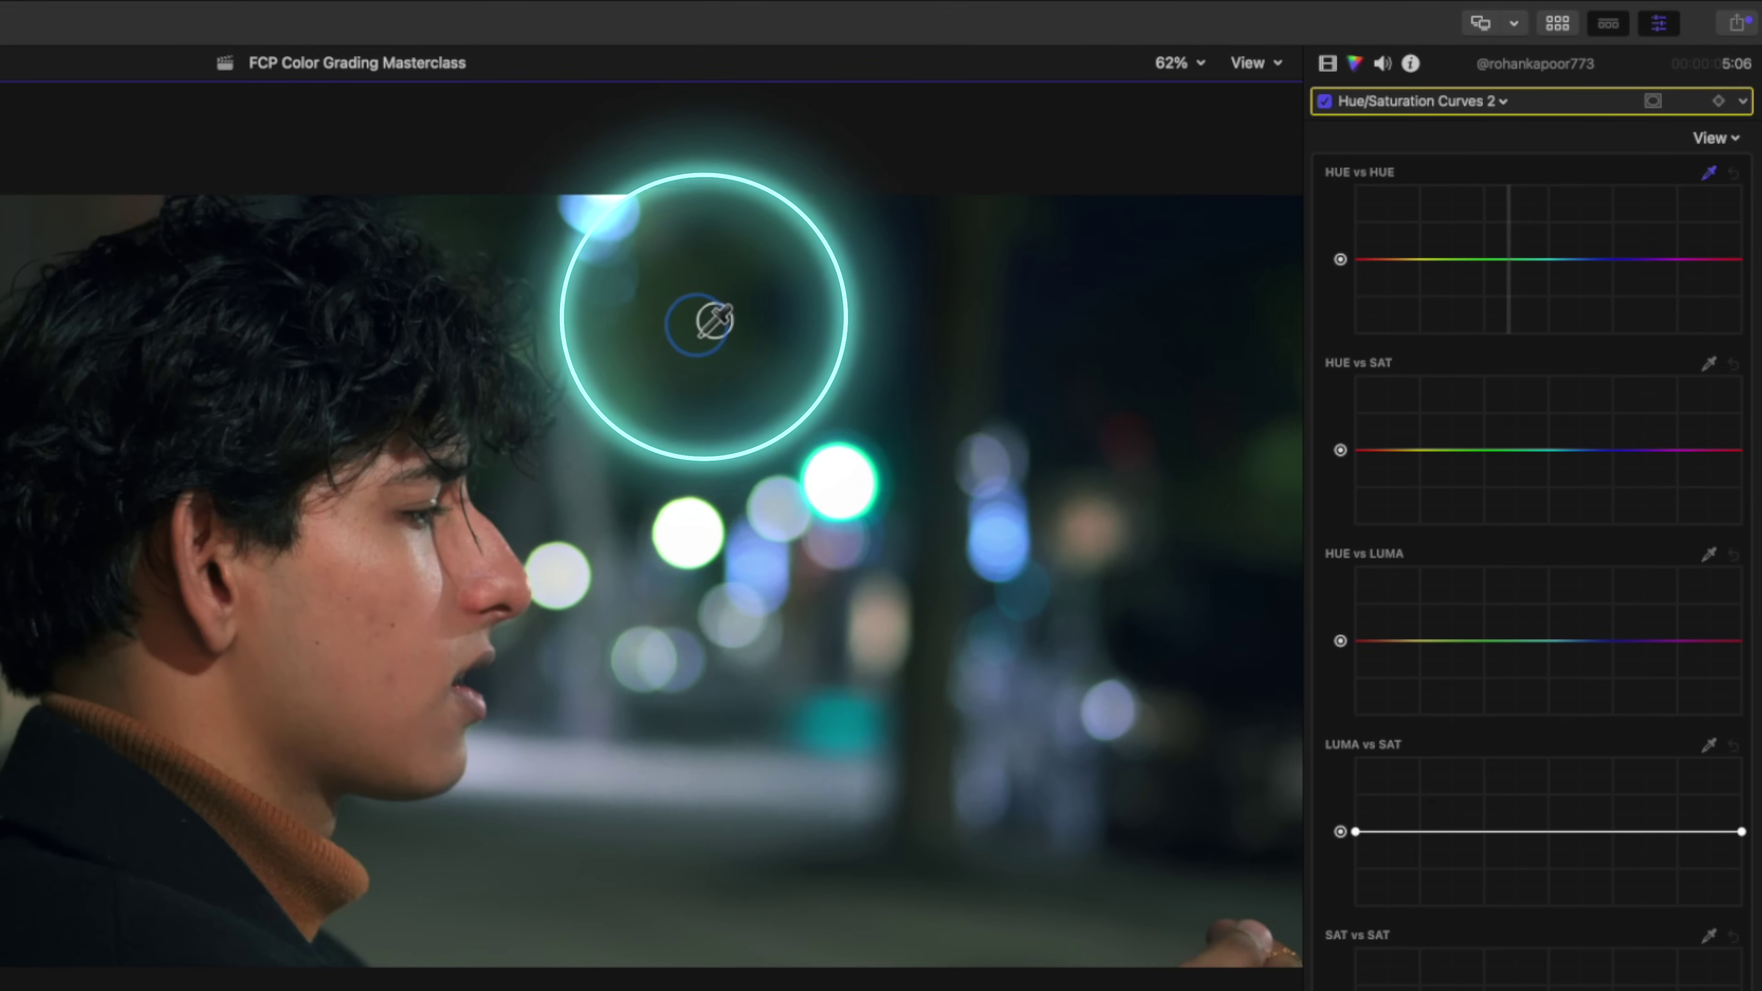
click(697, 327)
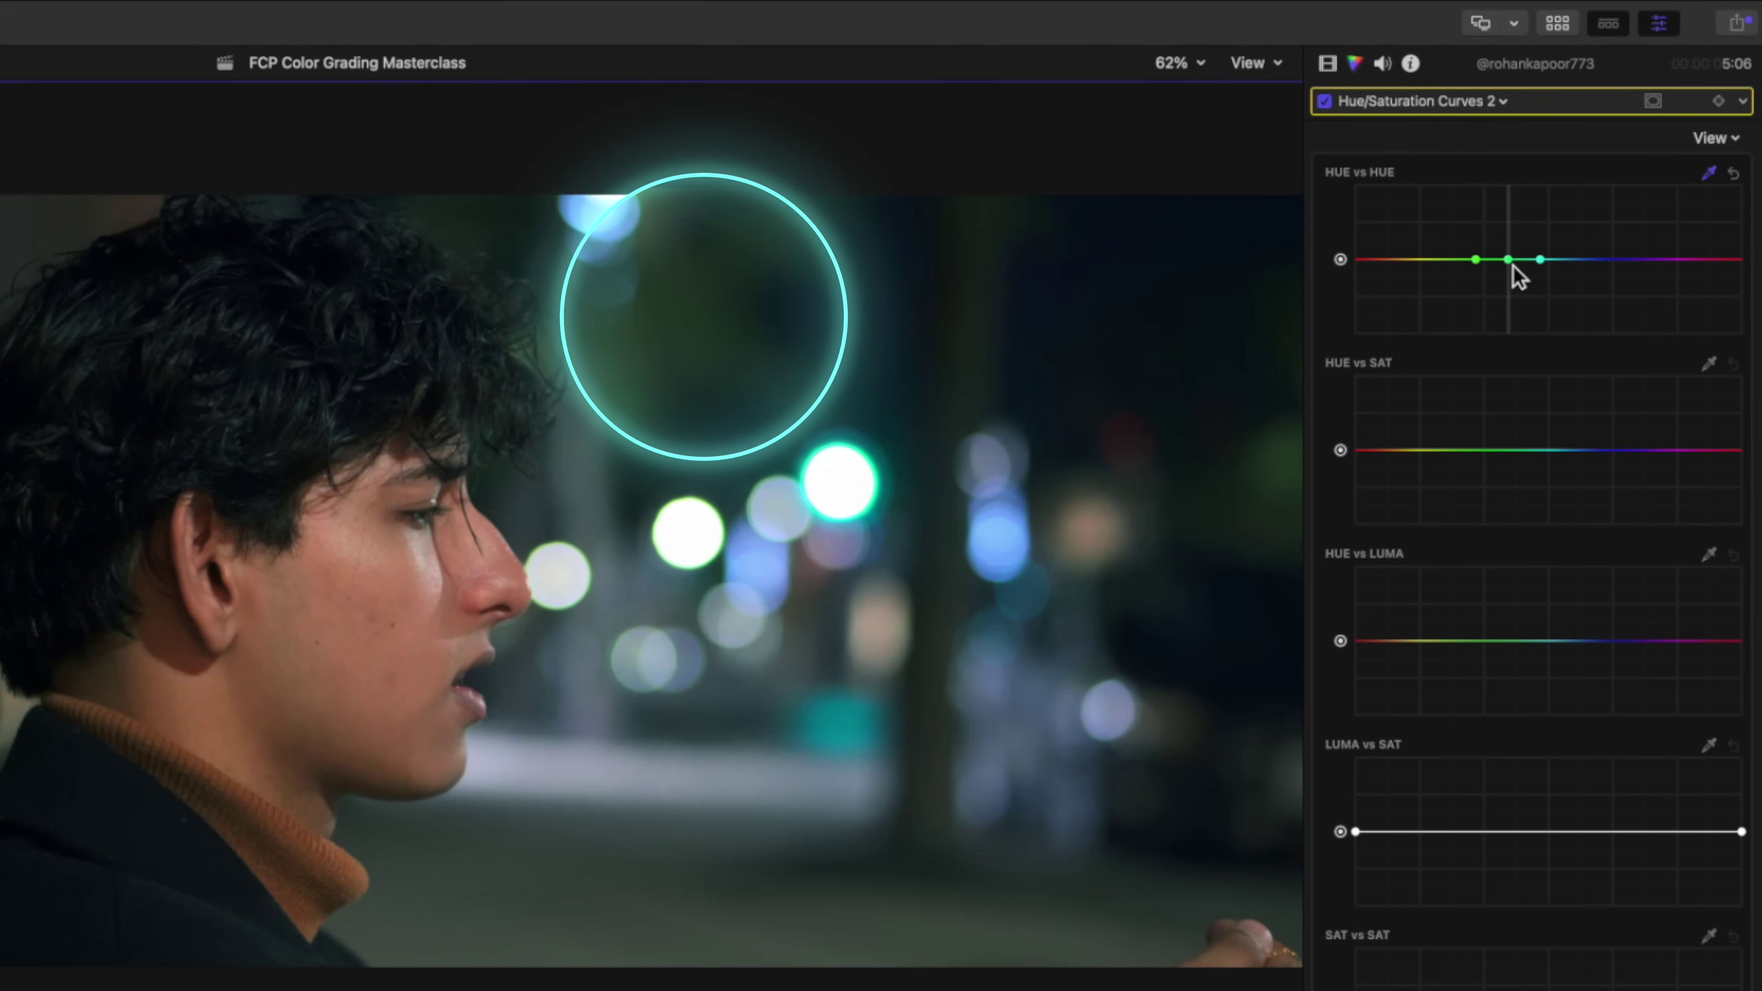
drag(1512, 265, 1512, 254)
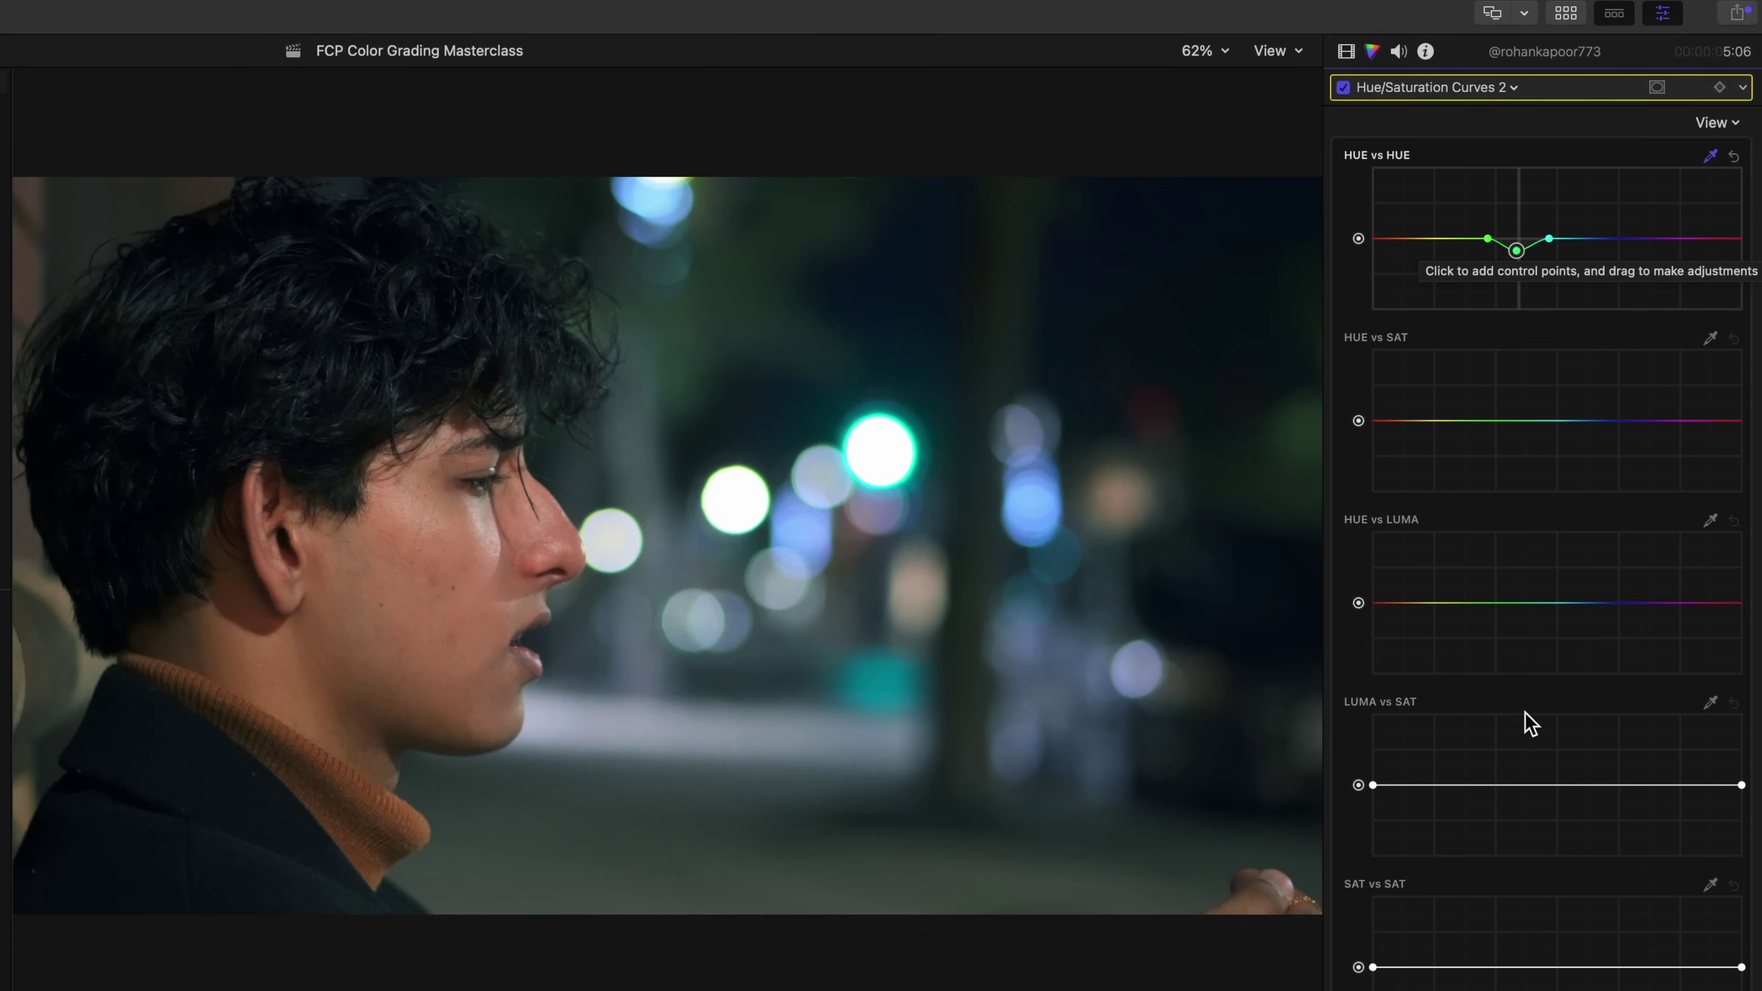
scroll(1526, 720, down, 3)
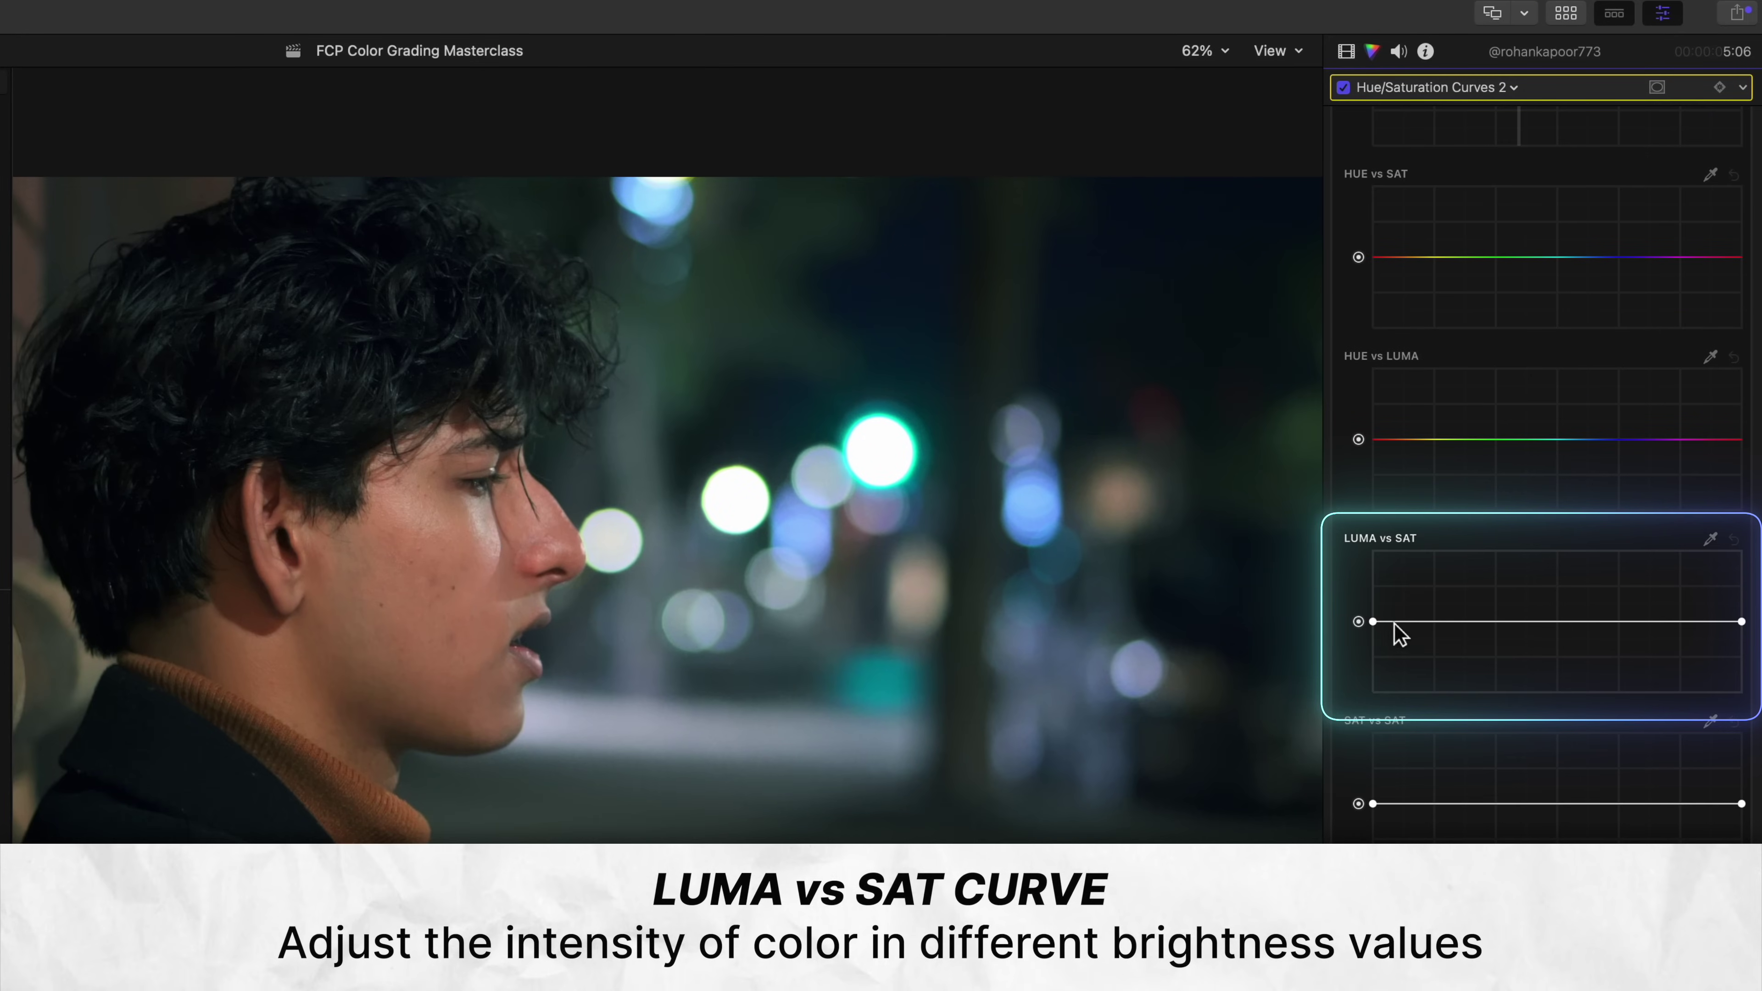
Lower LUMA vs SAT saturation in the darkest shadows, keeping it after a reset and undo
click(1400, 621)
click(1455, 622)
drag(1372, 621, 1406, 645)
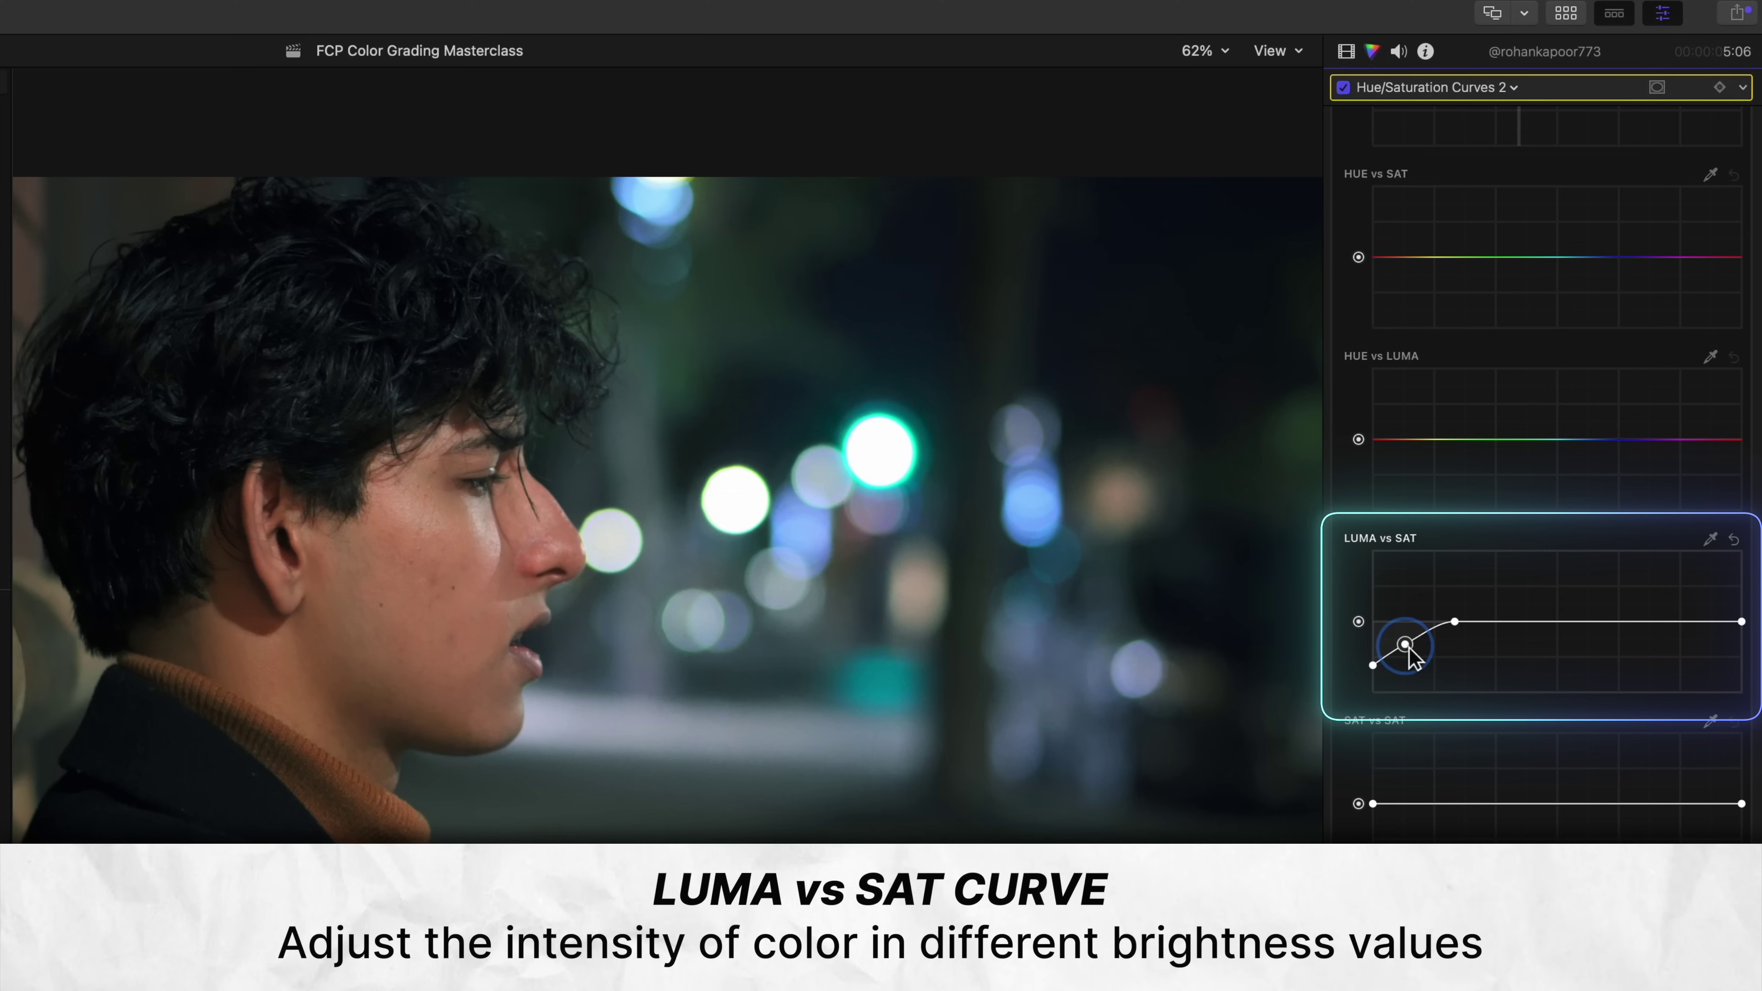
click(1381, 664)
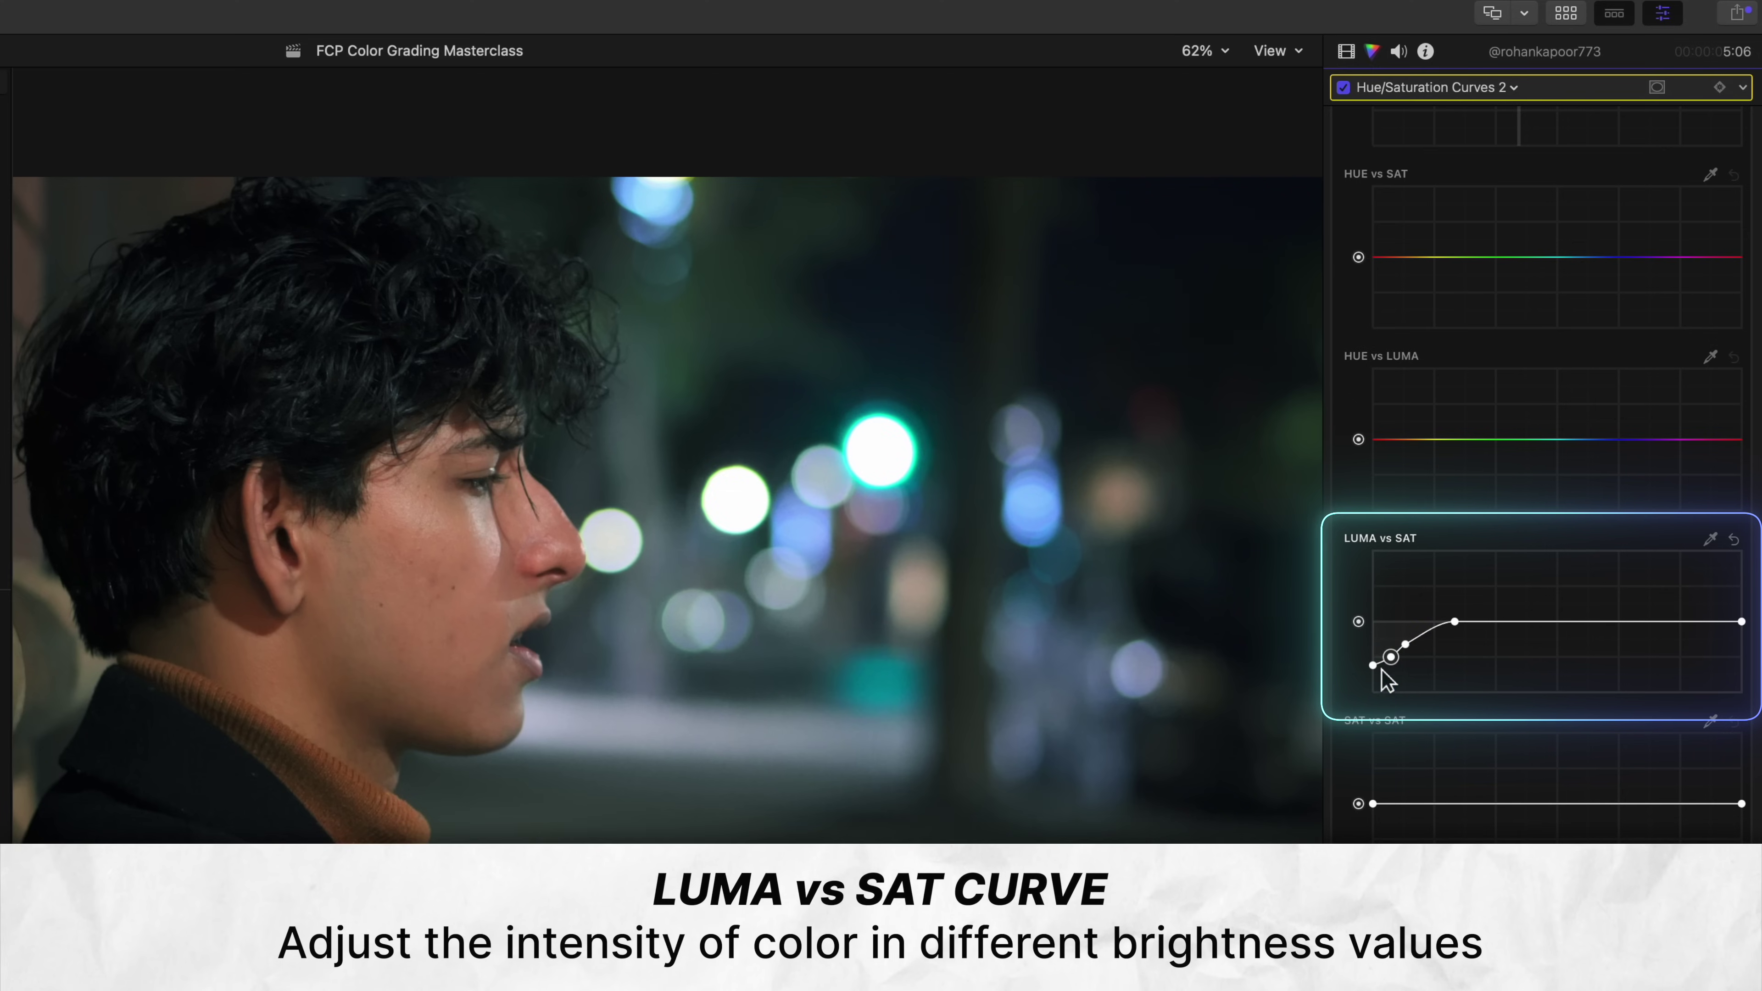
drag(1384, 669, 1378, 681)
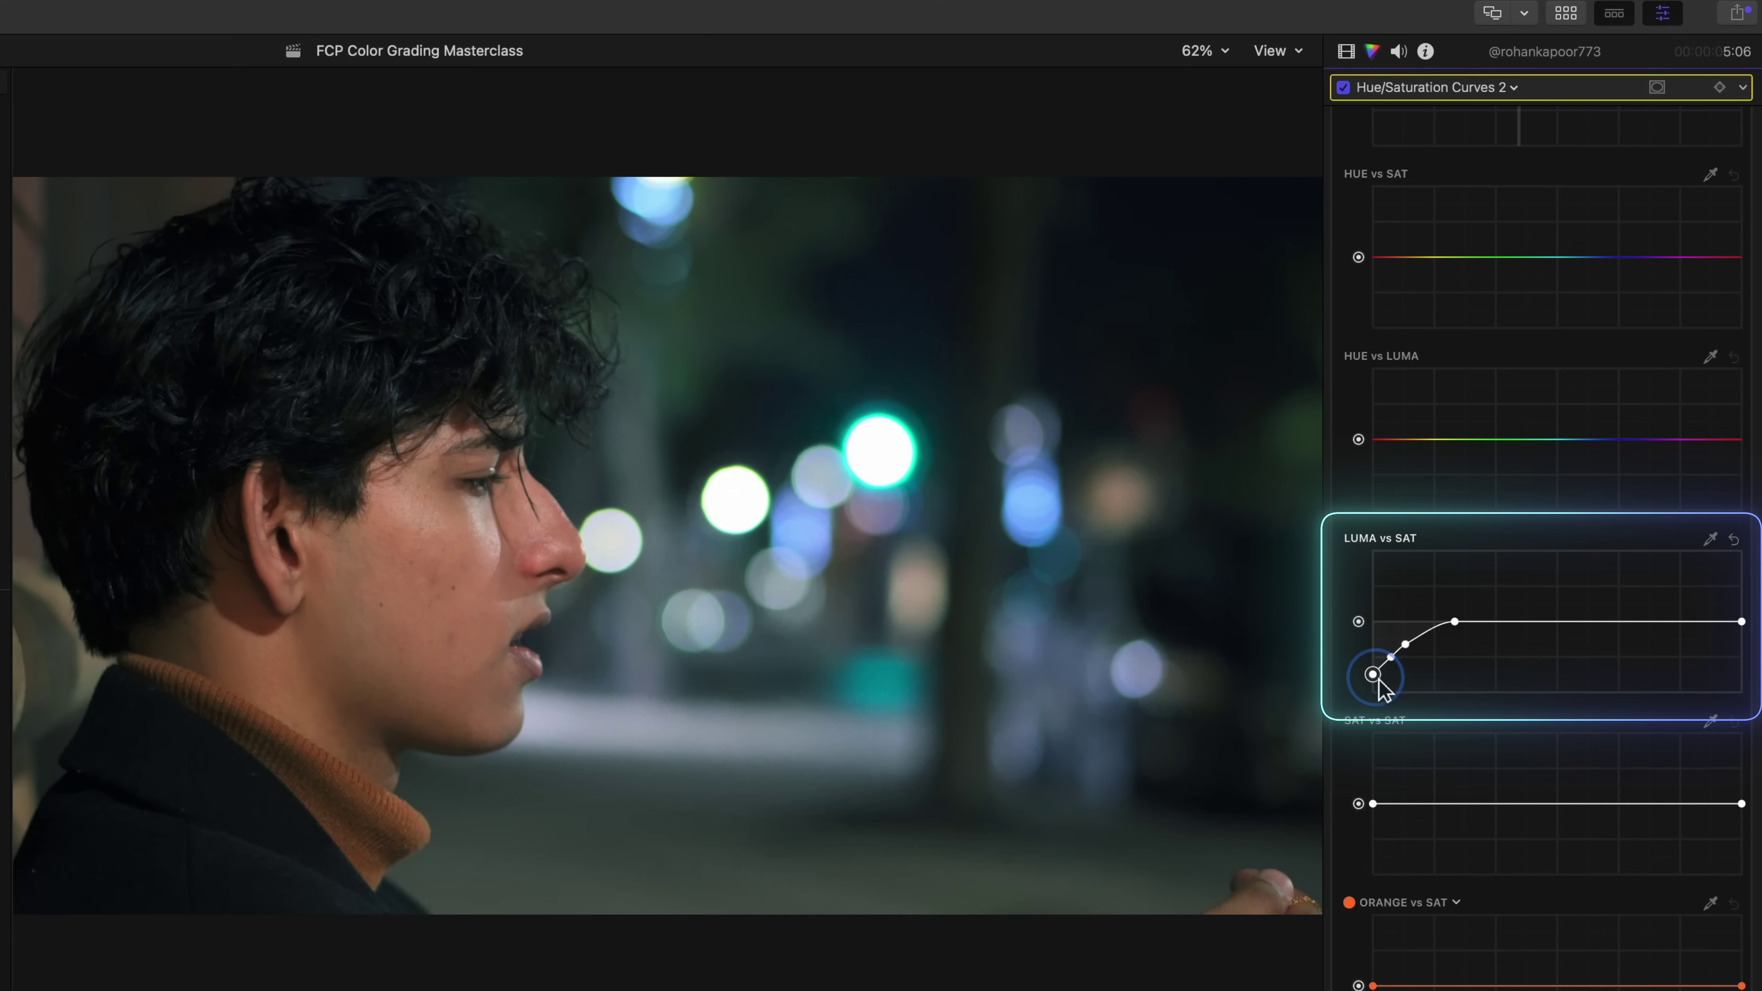
click(1392, 657)
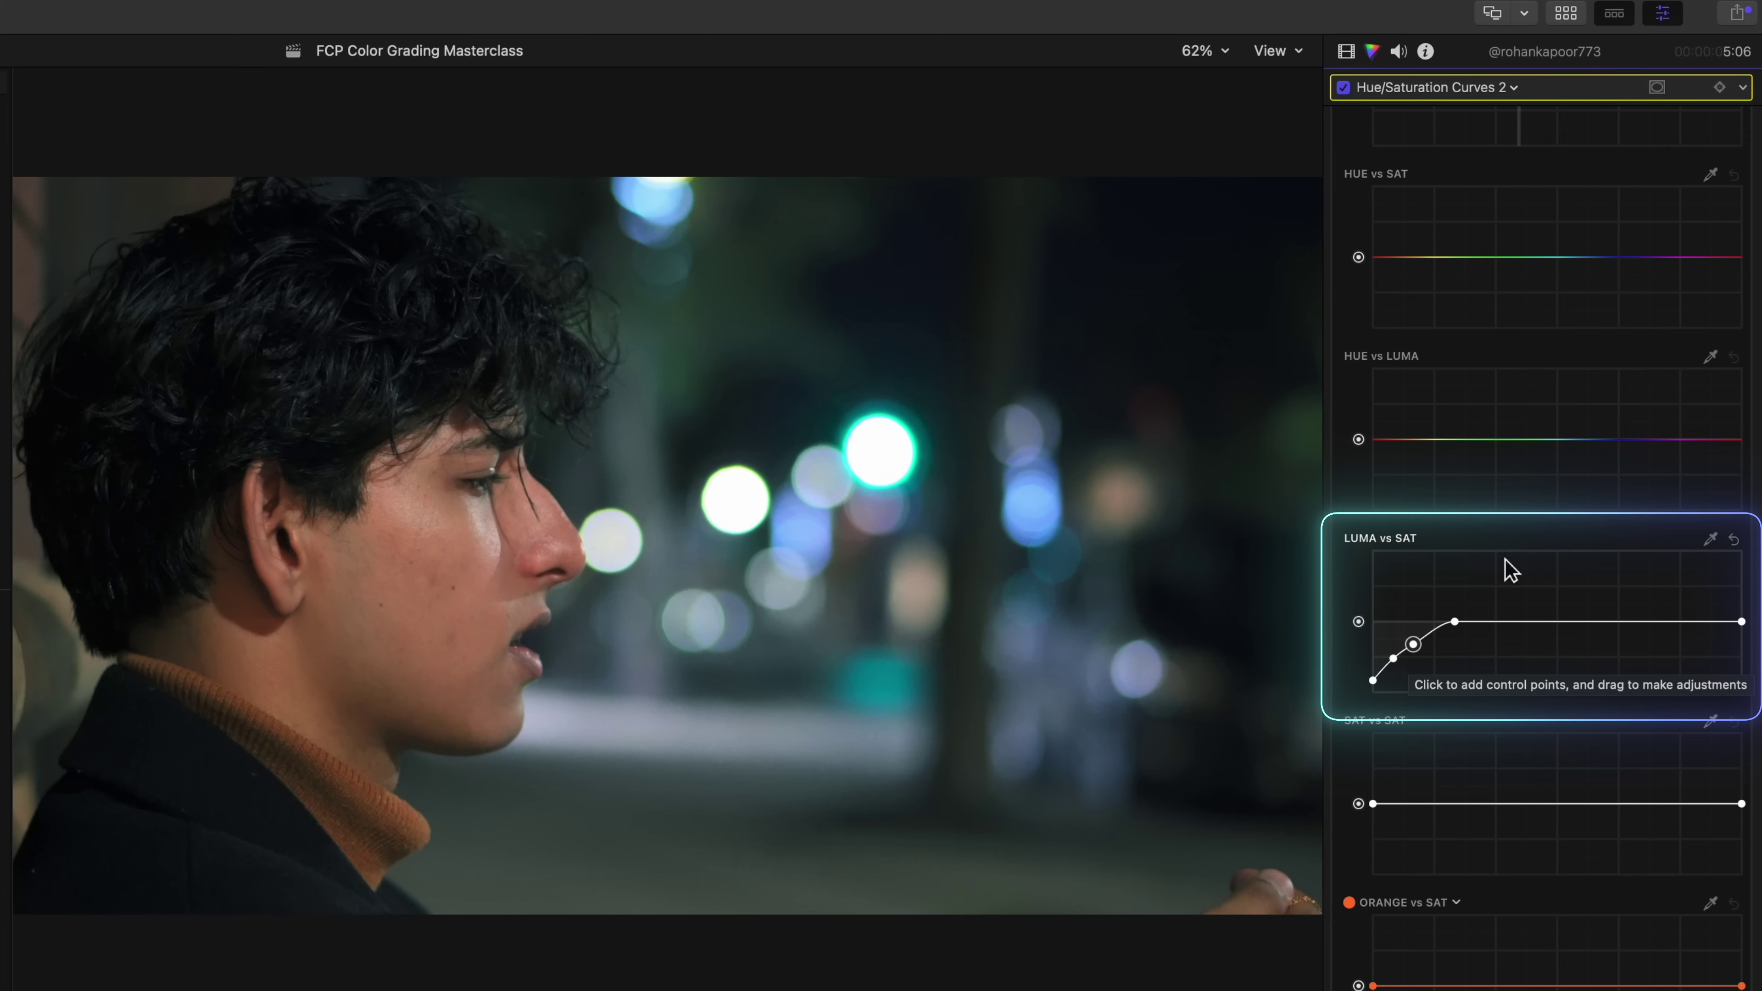
click(1734, 539)
key(super+z)
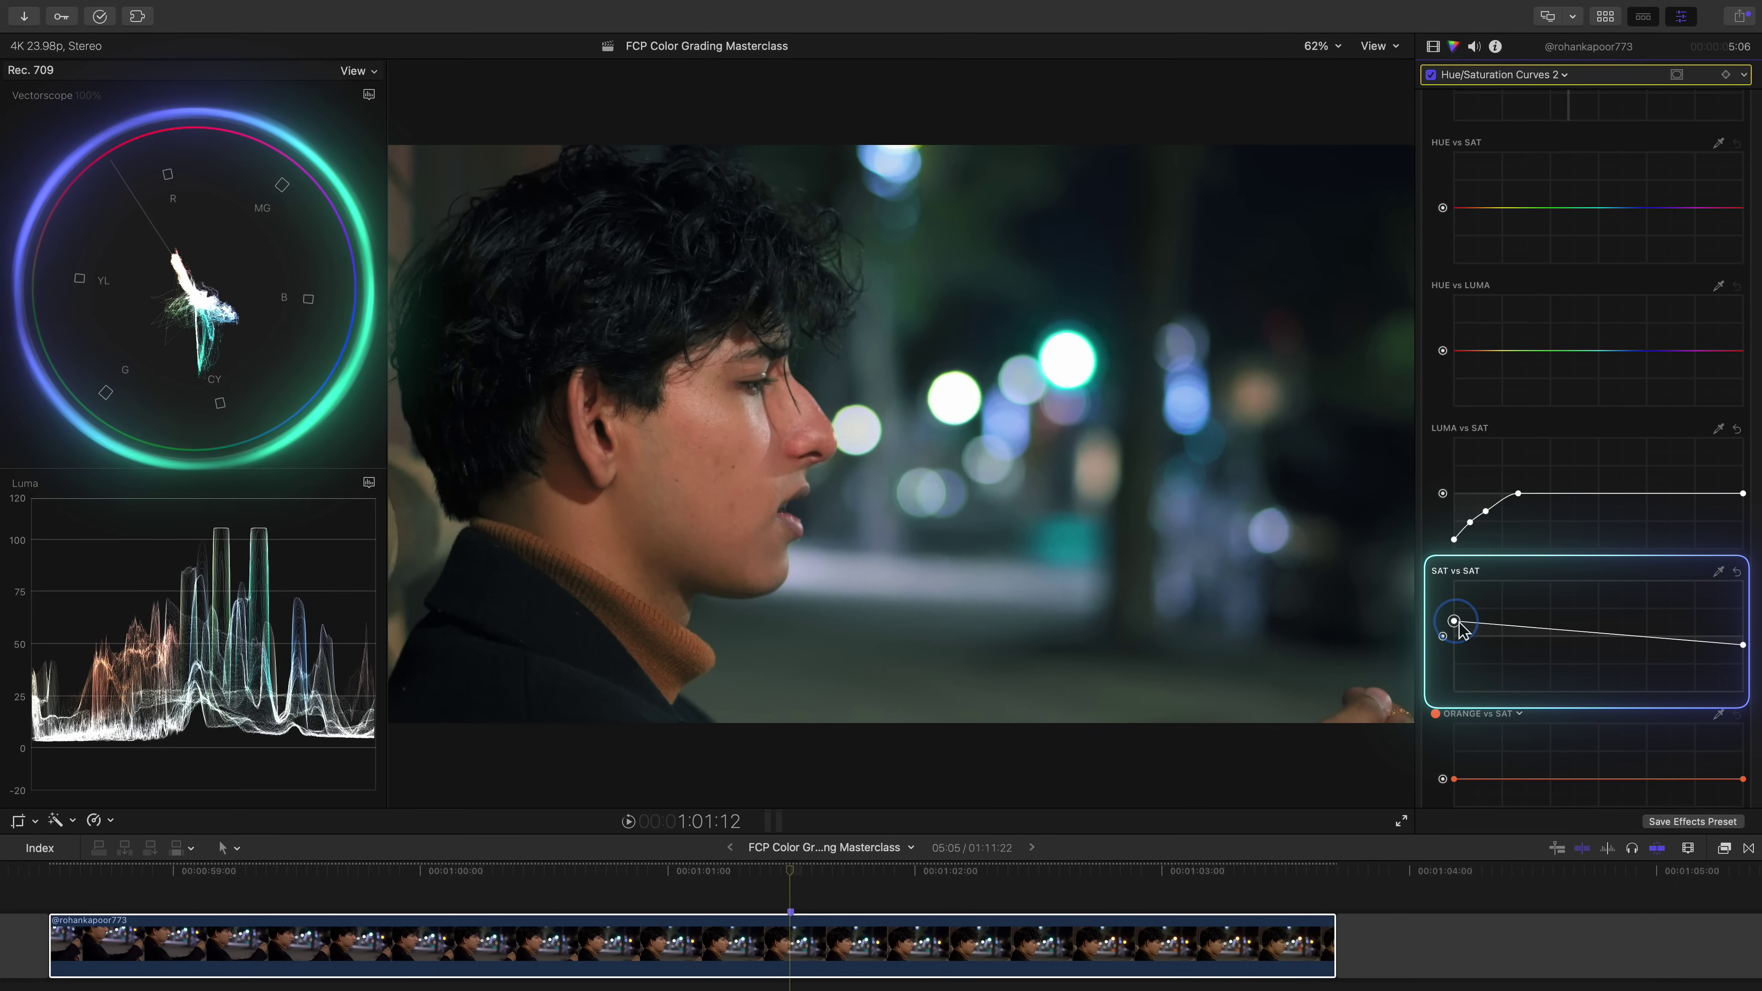
Lower the SAT vs SAT left point slightly, then return to the Skin Adjustment correction
drag(1455, 623, 1455, 626)
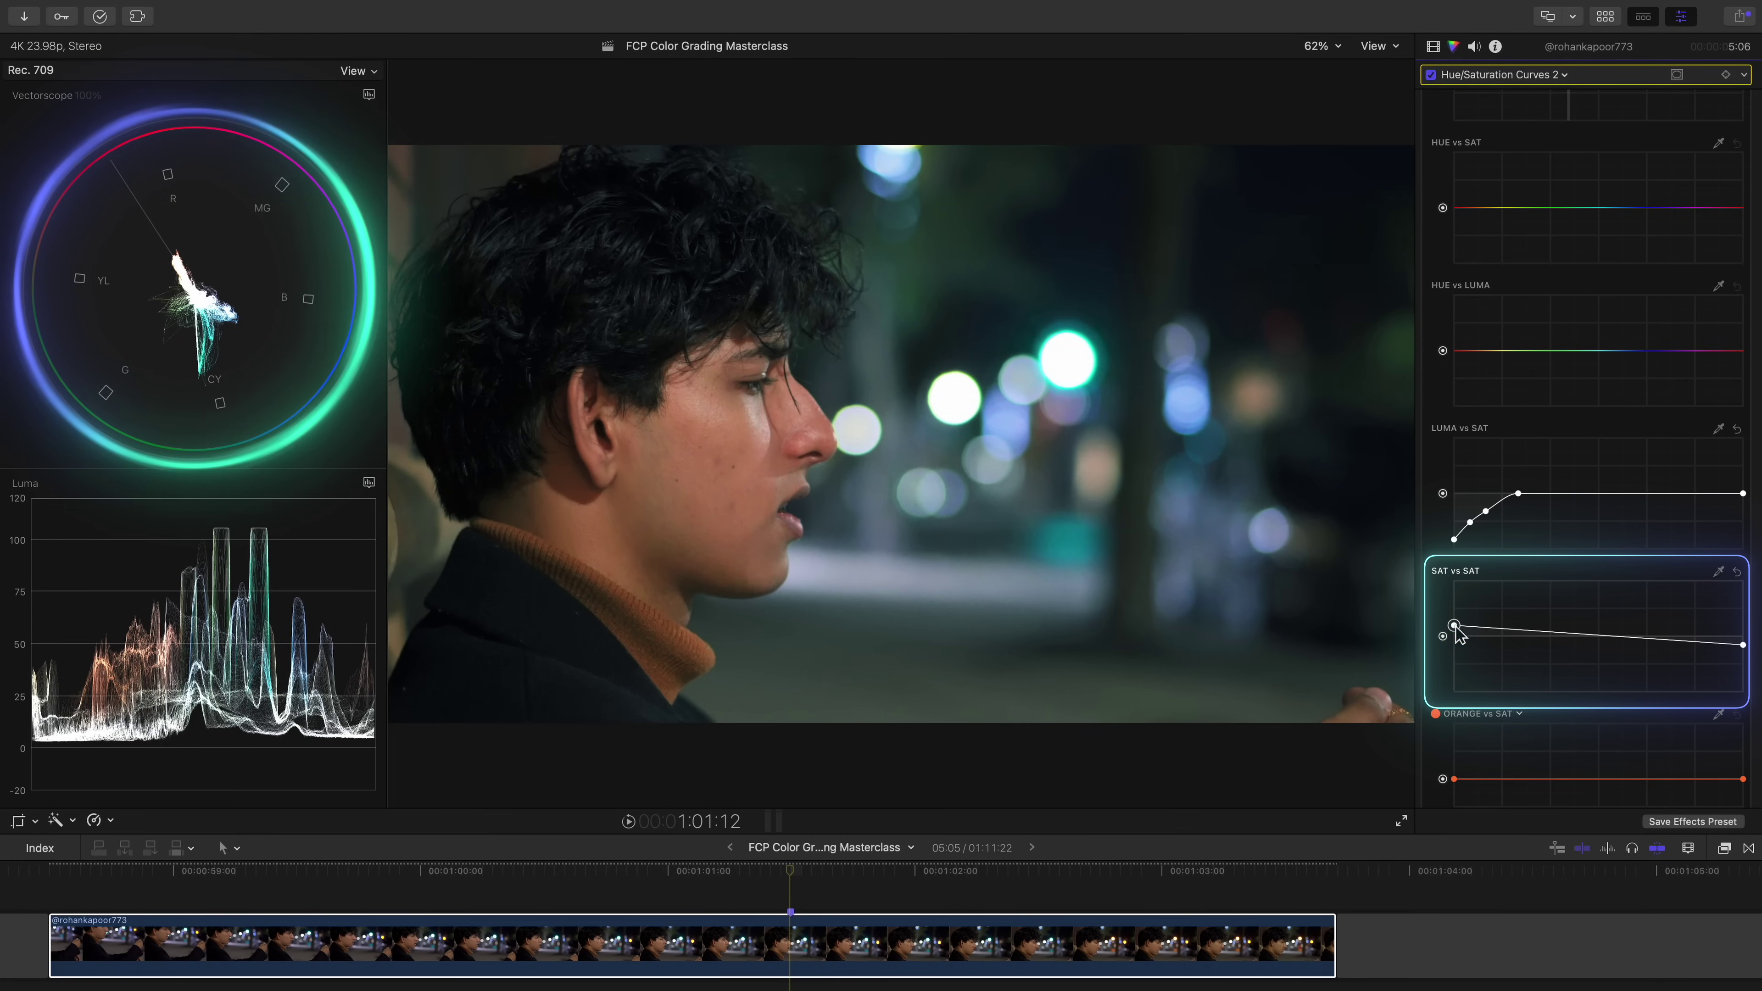
scroll(1609, 349, up, 3)
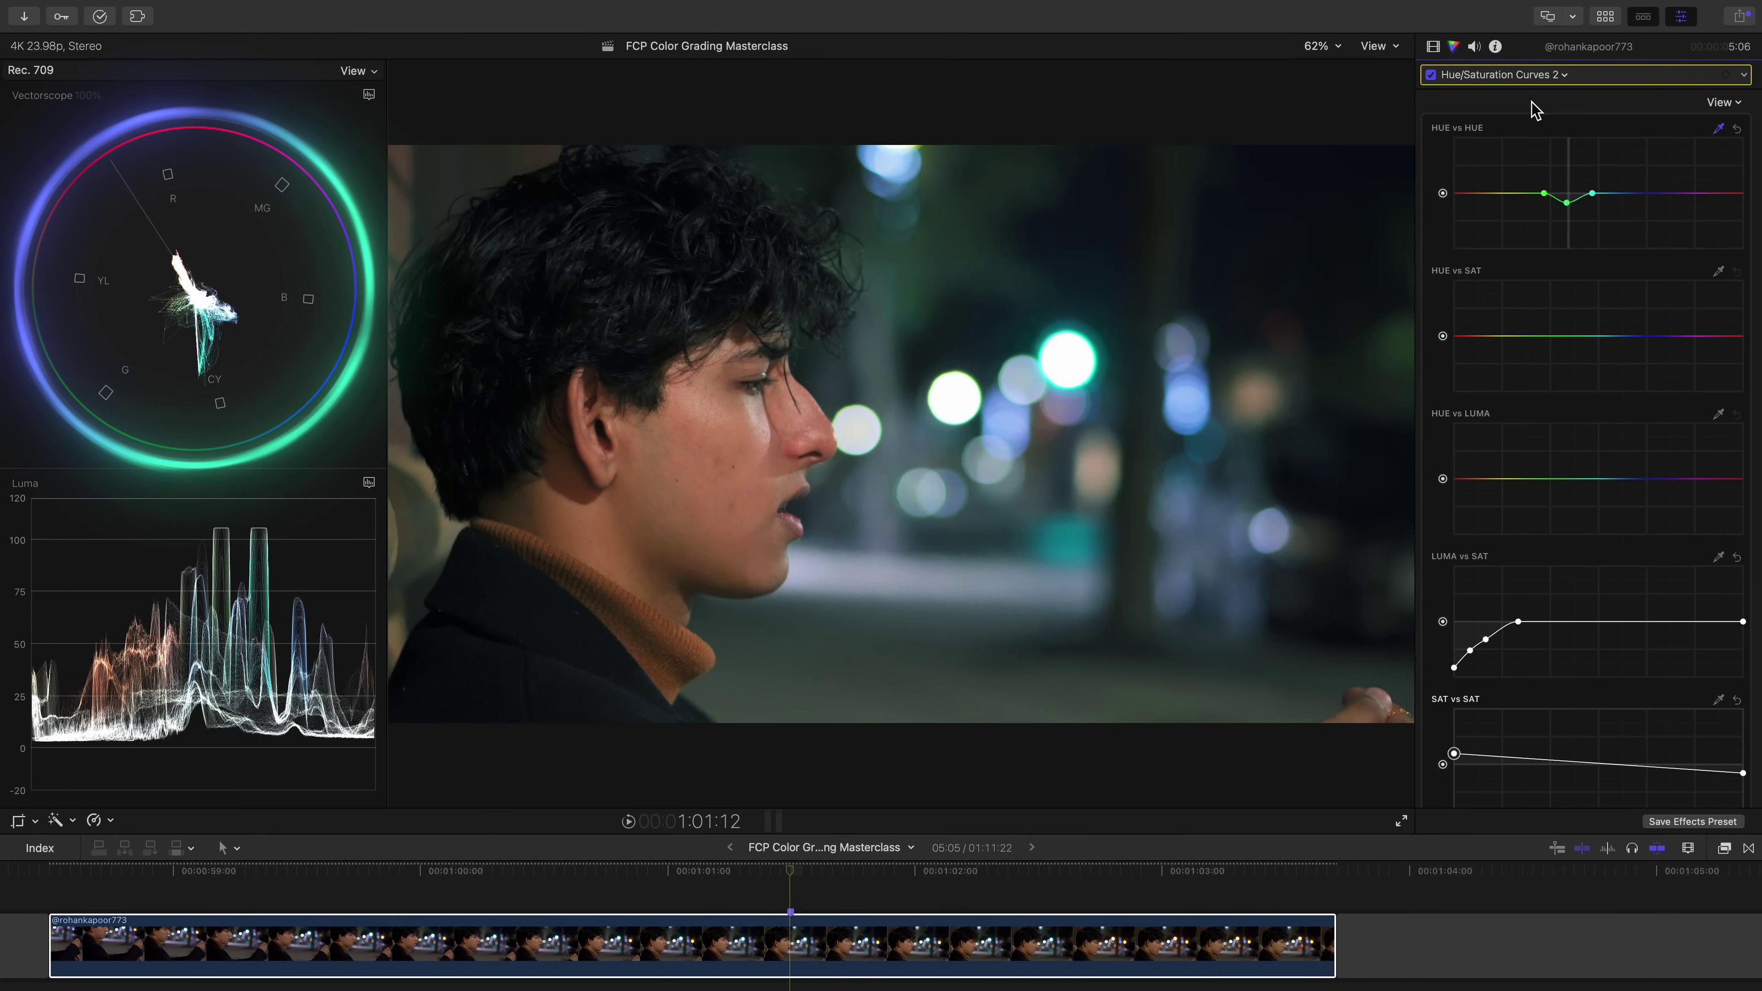
click(1506, 74)
click(1516, 159)
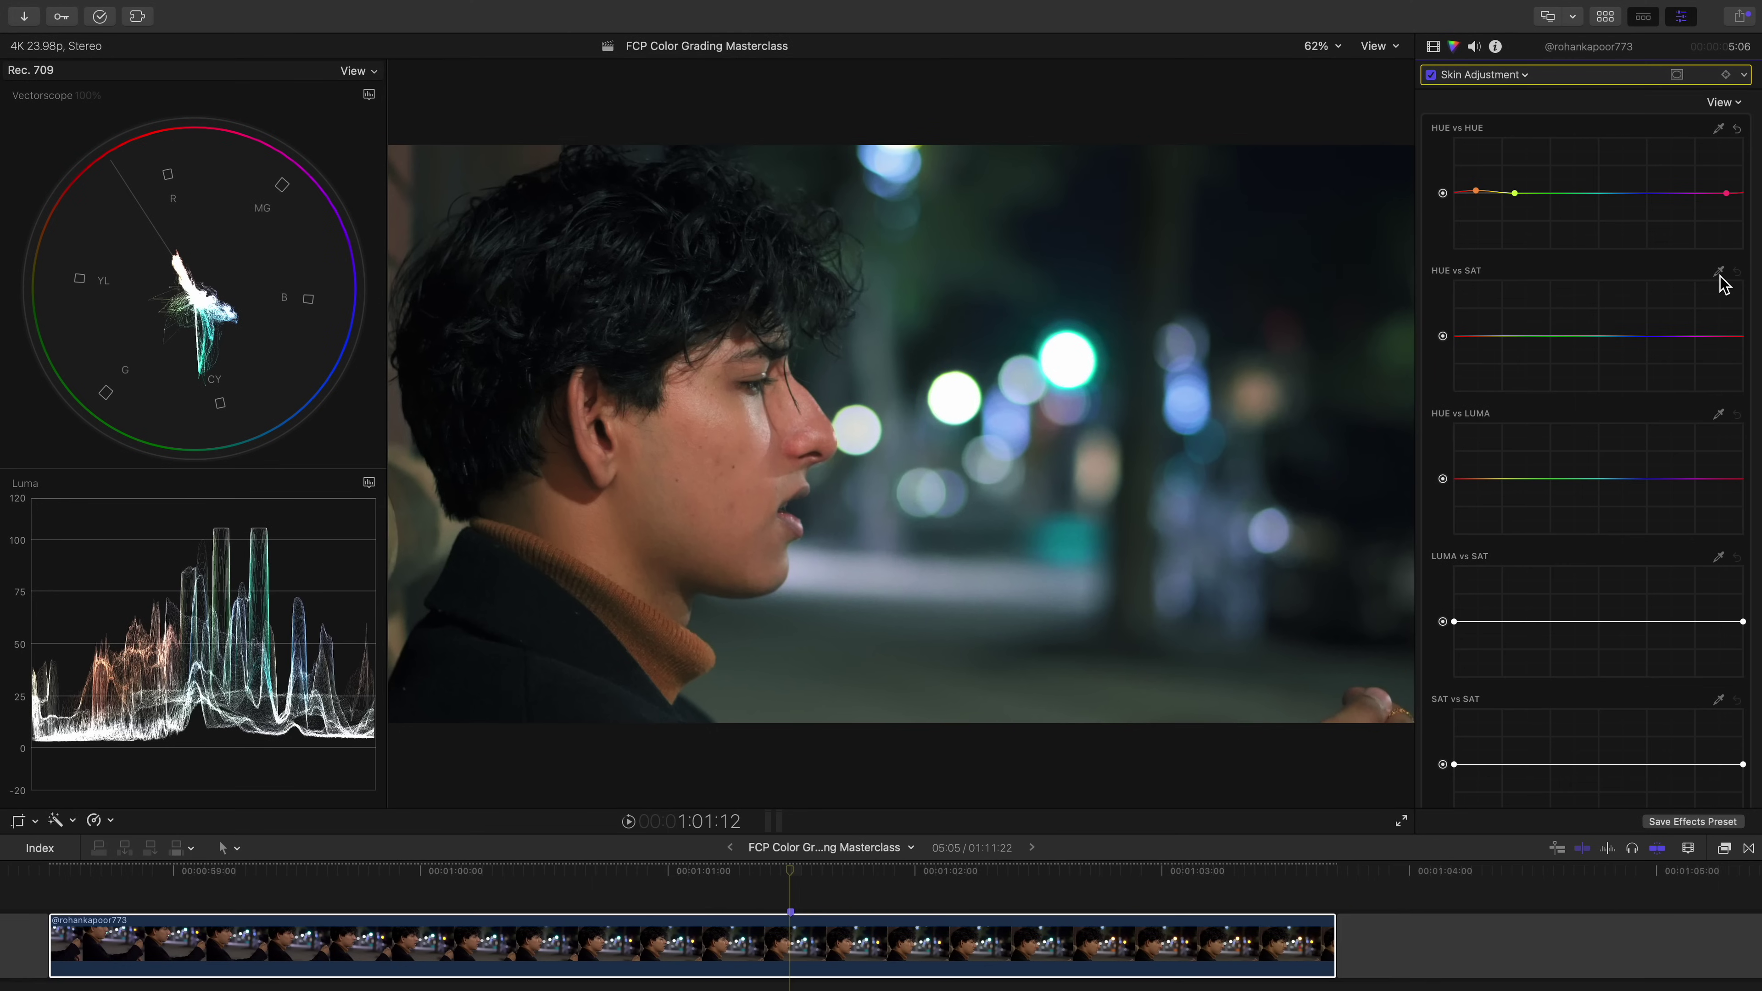
Sample the subject's face onto the Skin Adjustment HUE vs SAT curve
click(1719, 272)
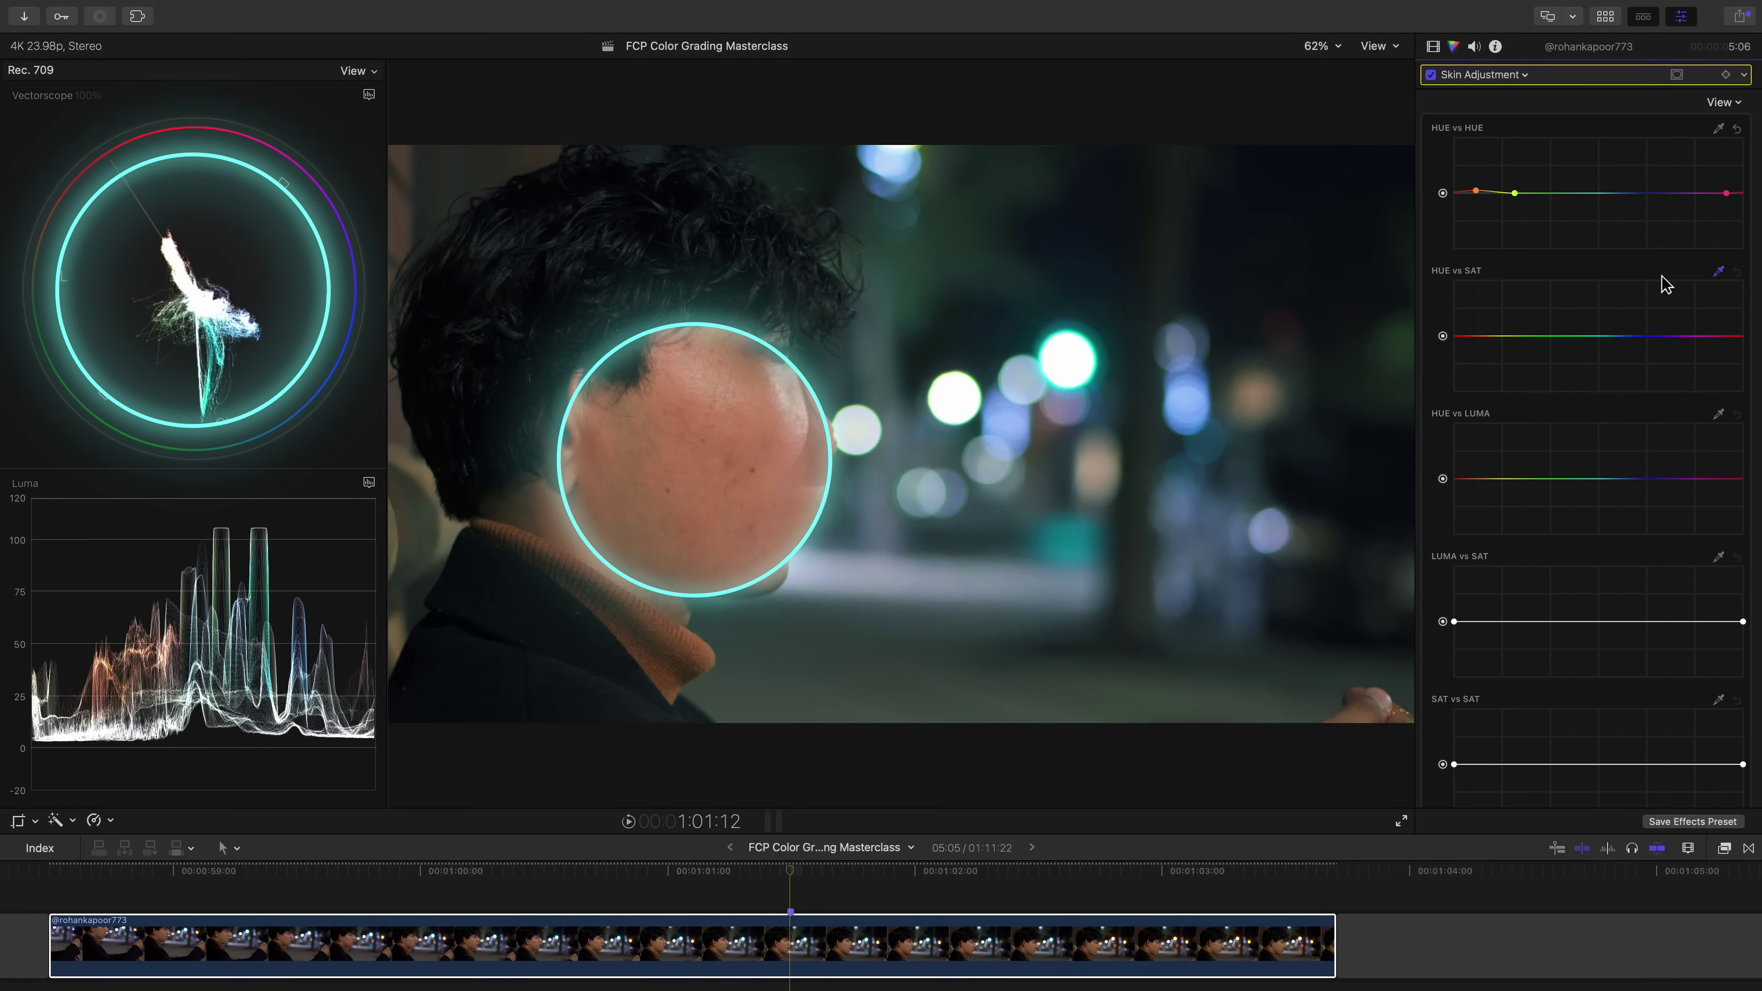
click(792, 456)
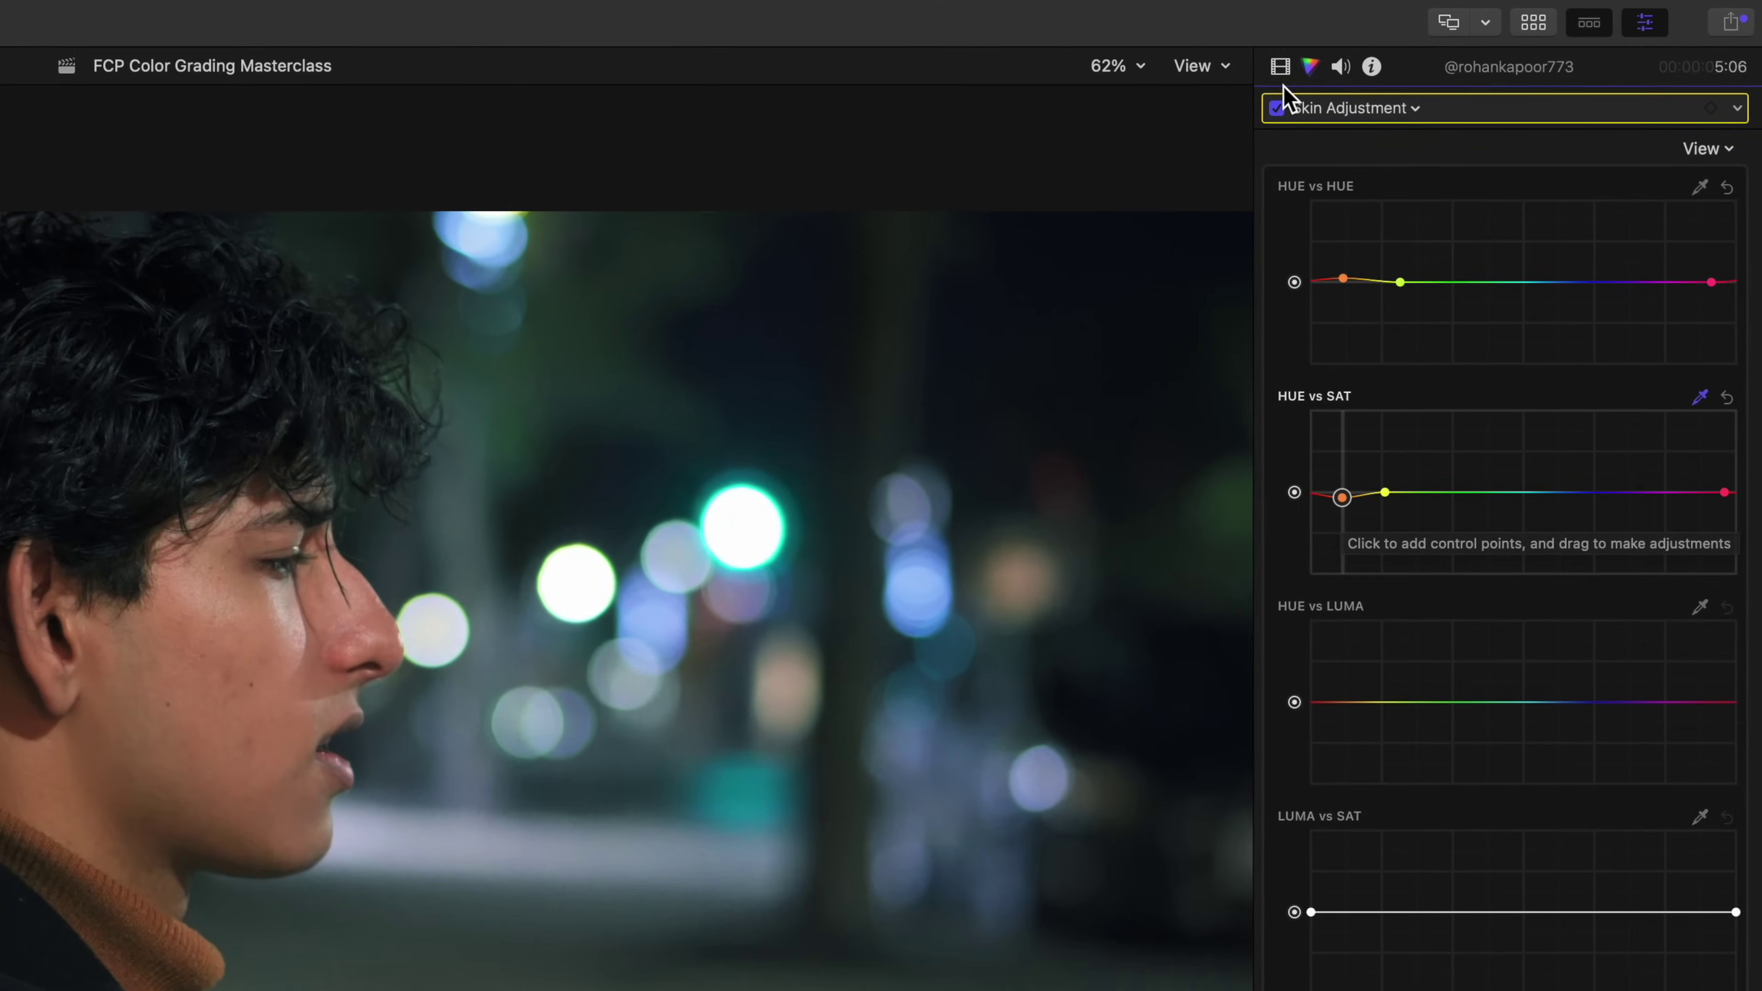
Rename Hue/Saturation Curves 2 to Secondary Corrections in the Video inspector
click(1280, 67)
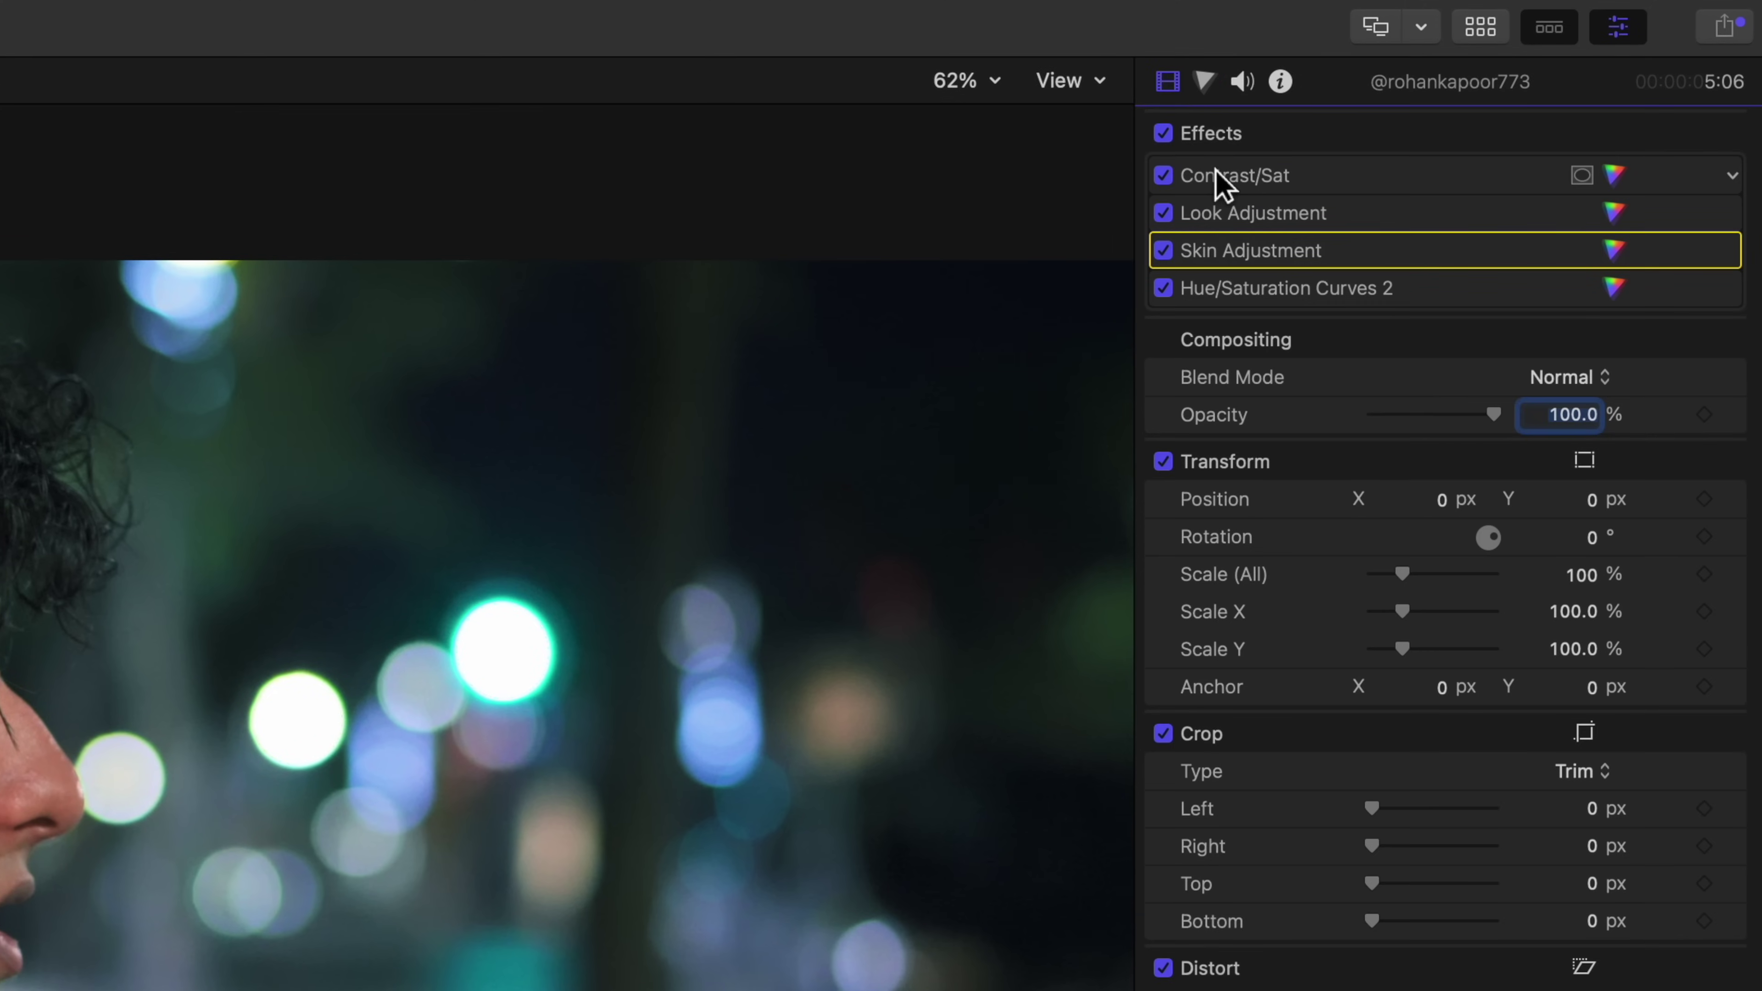
double_click(1235, 285)
text(s)
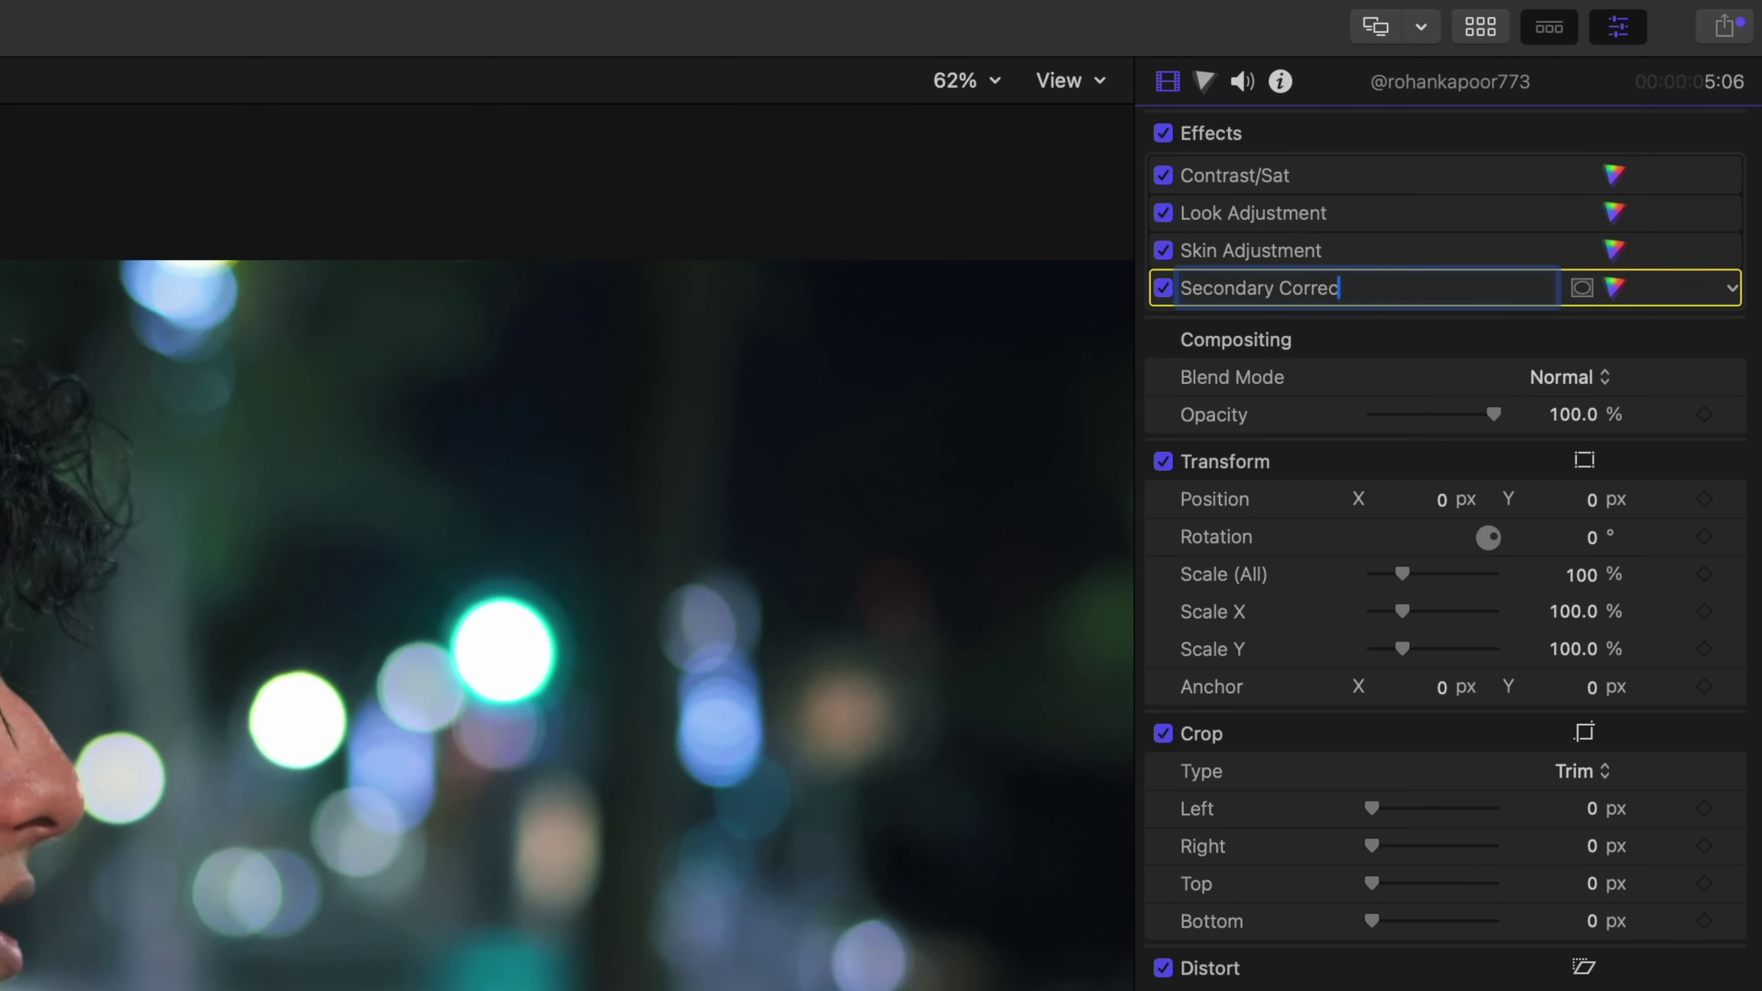
key(Return)
key(Tab)
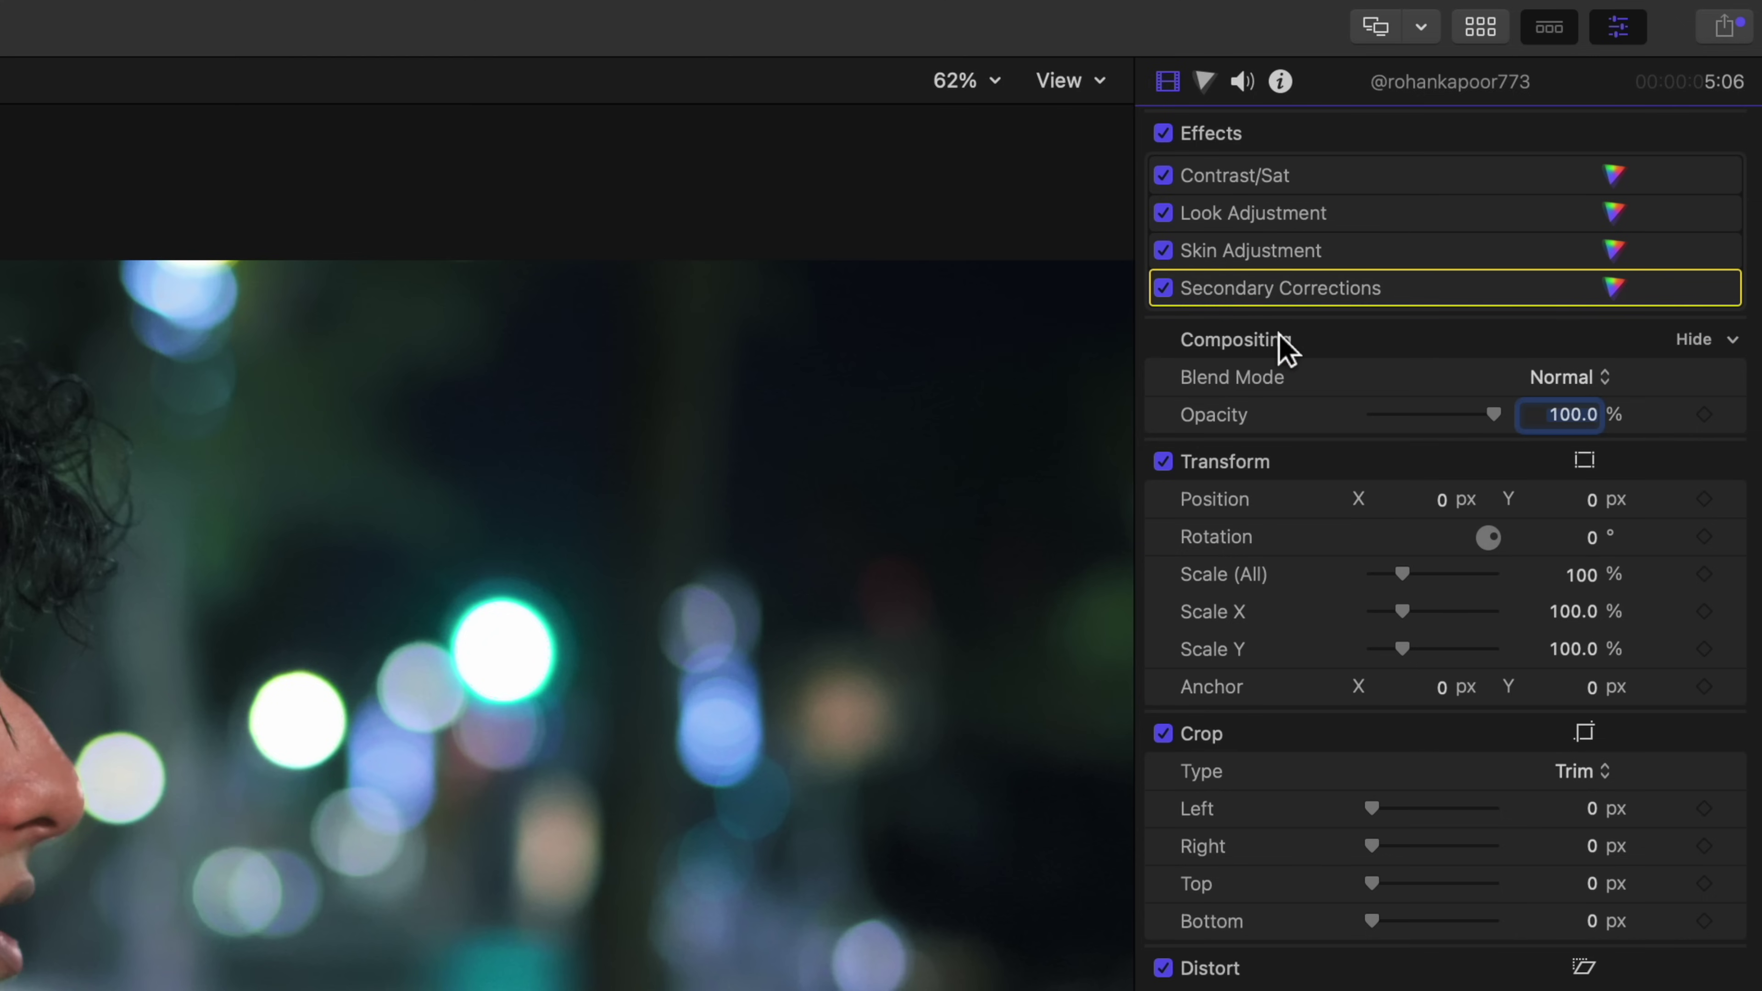
click(1206, 82)
Add a Color Wheels 2 correction with a magnetic mask
click(1242, 133)
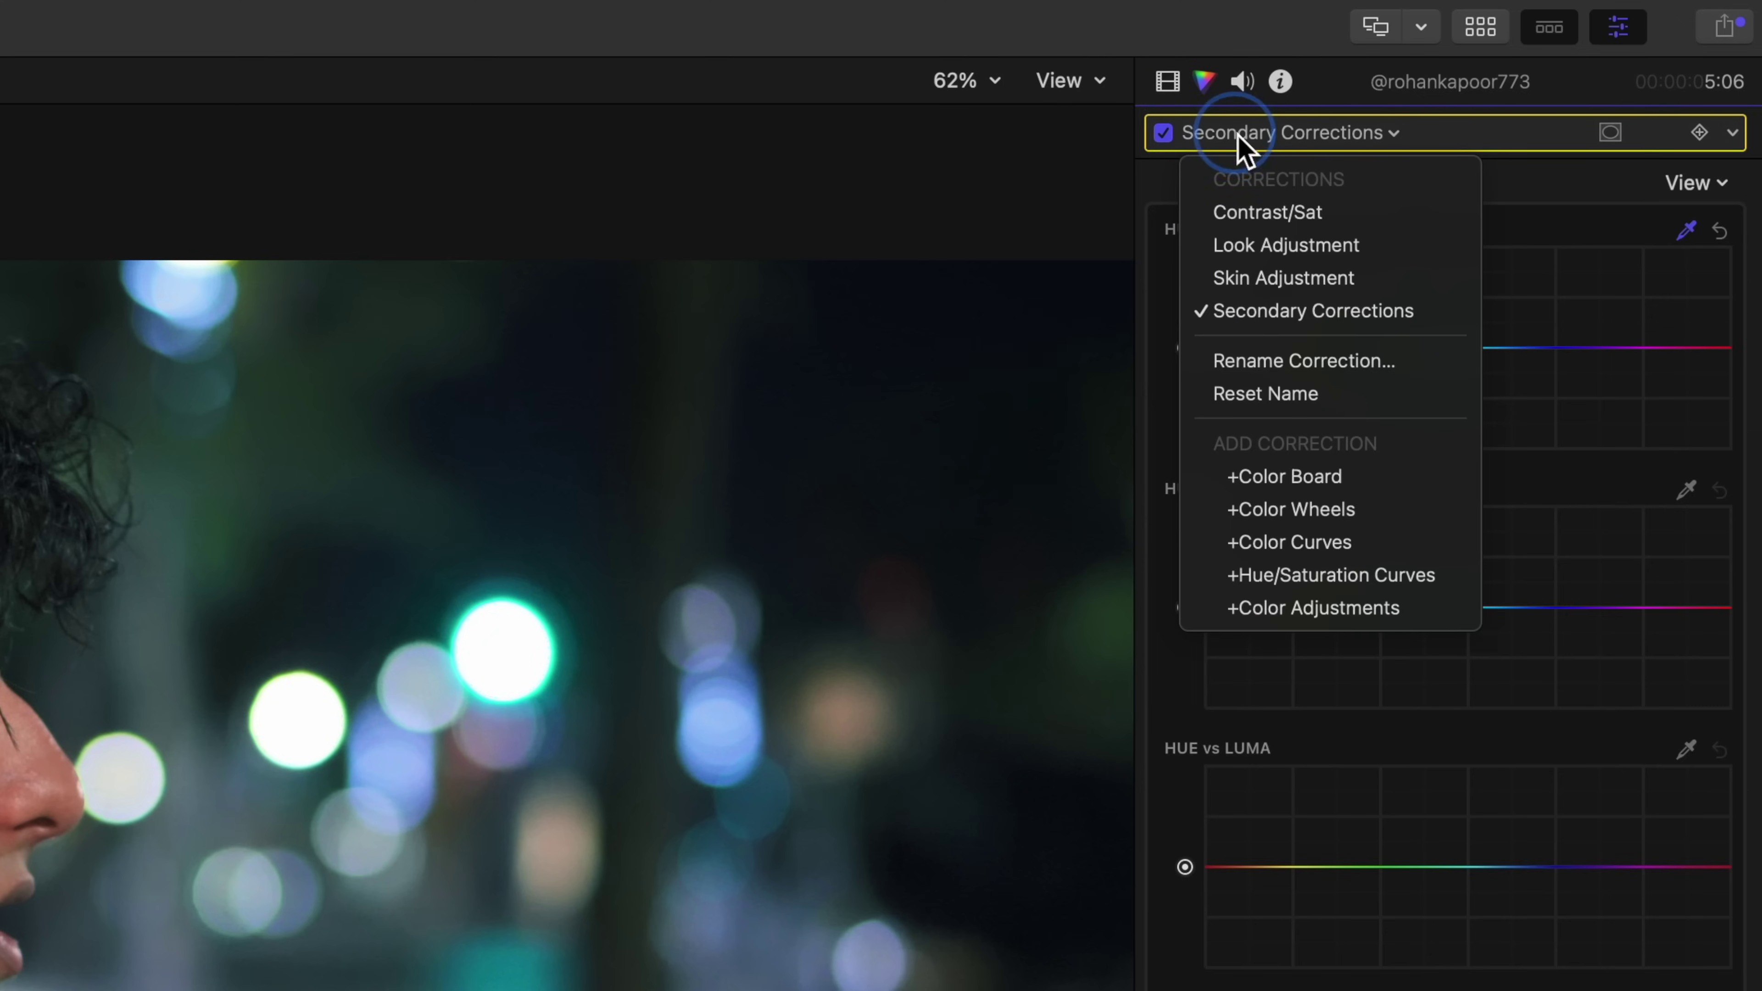
click(1349, 513)
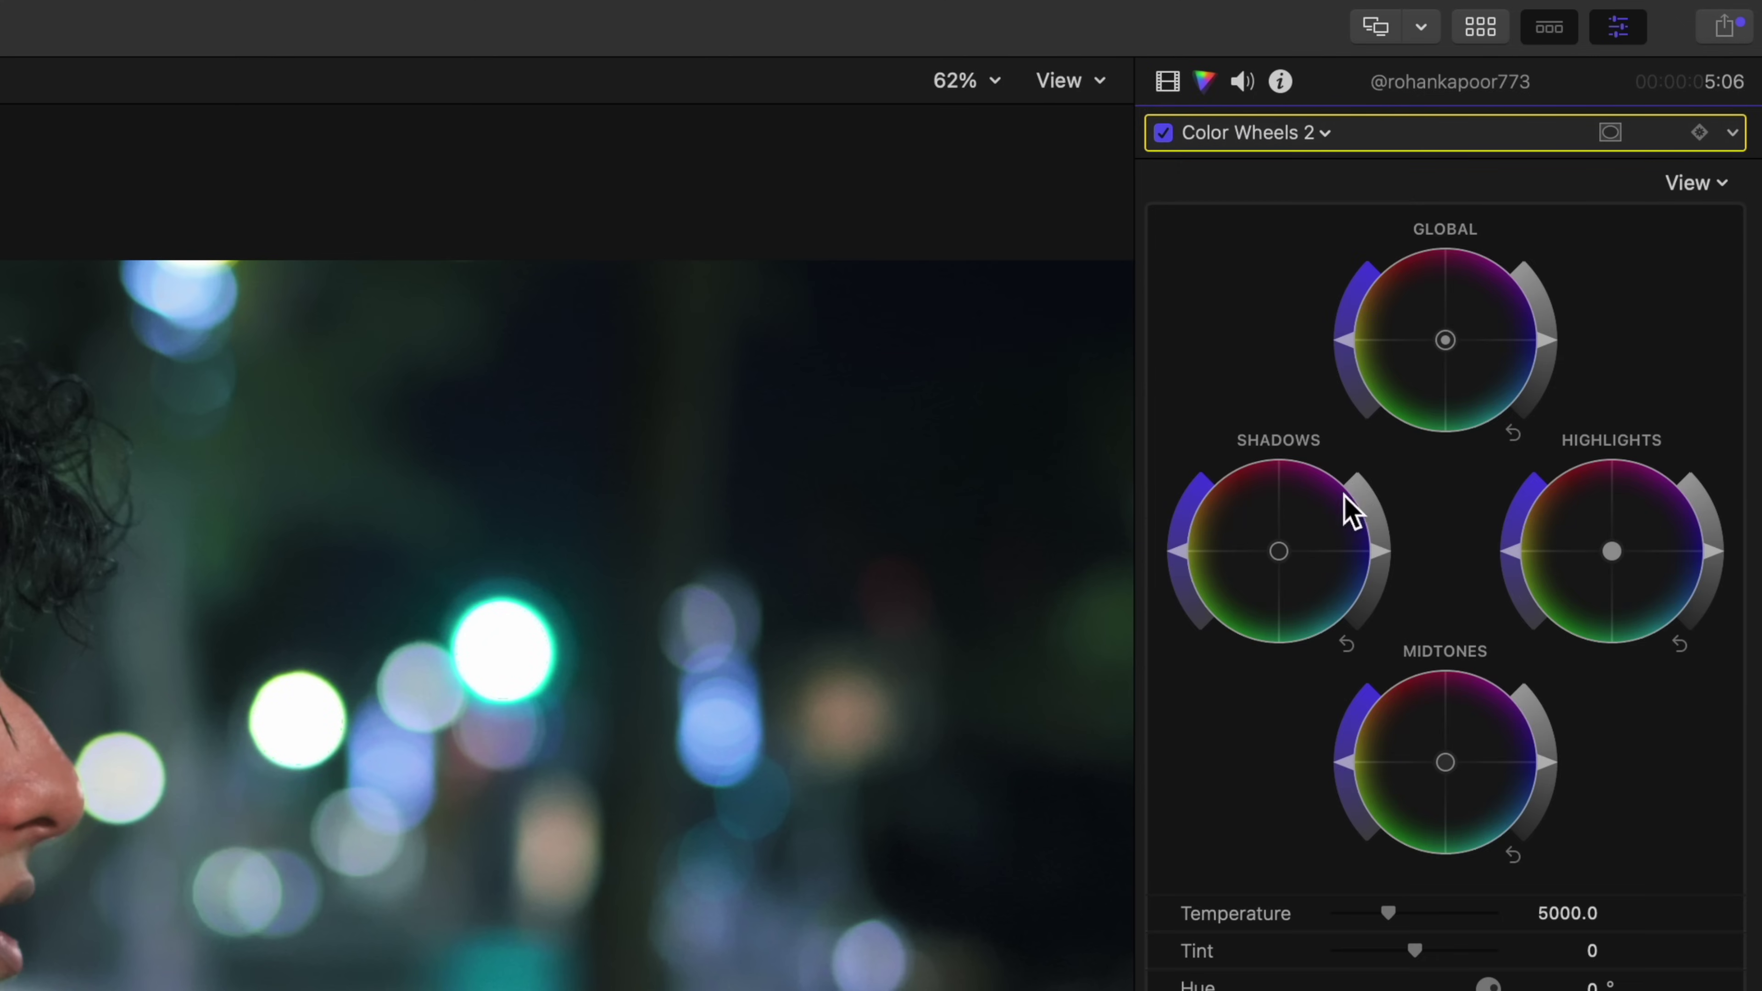
click(1611, 133)
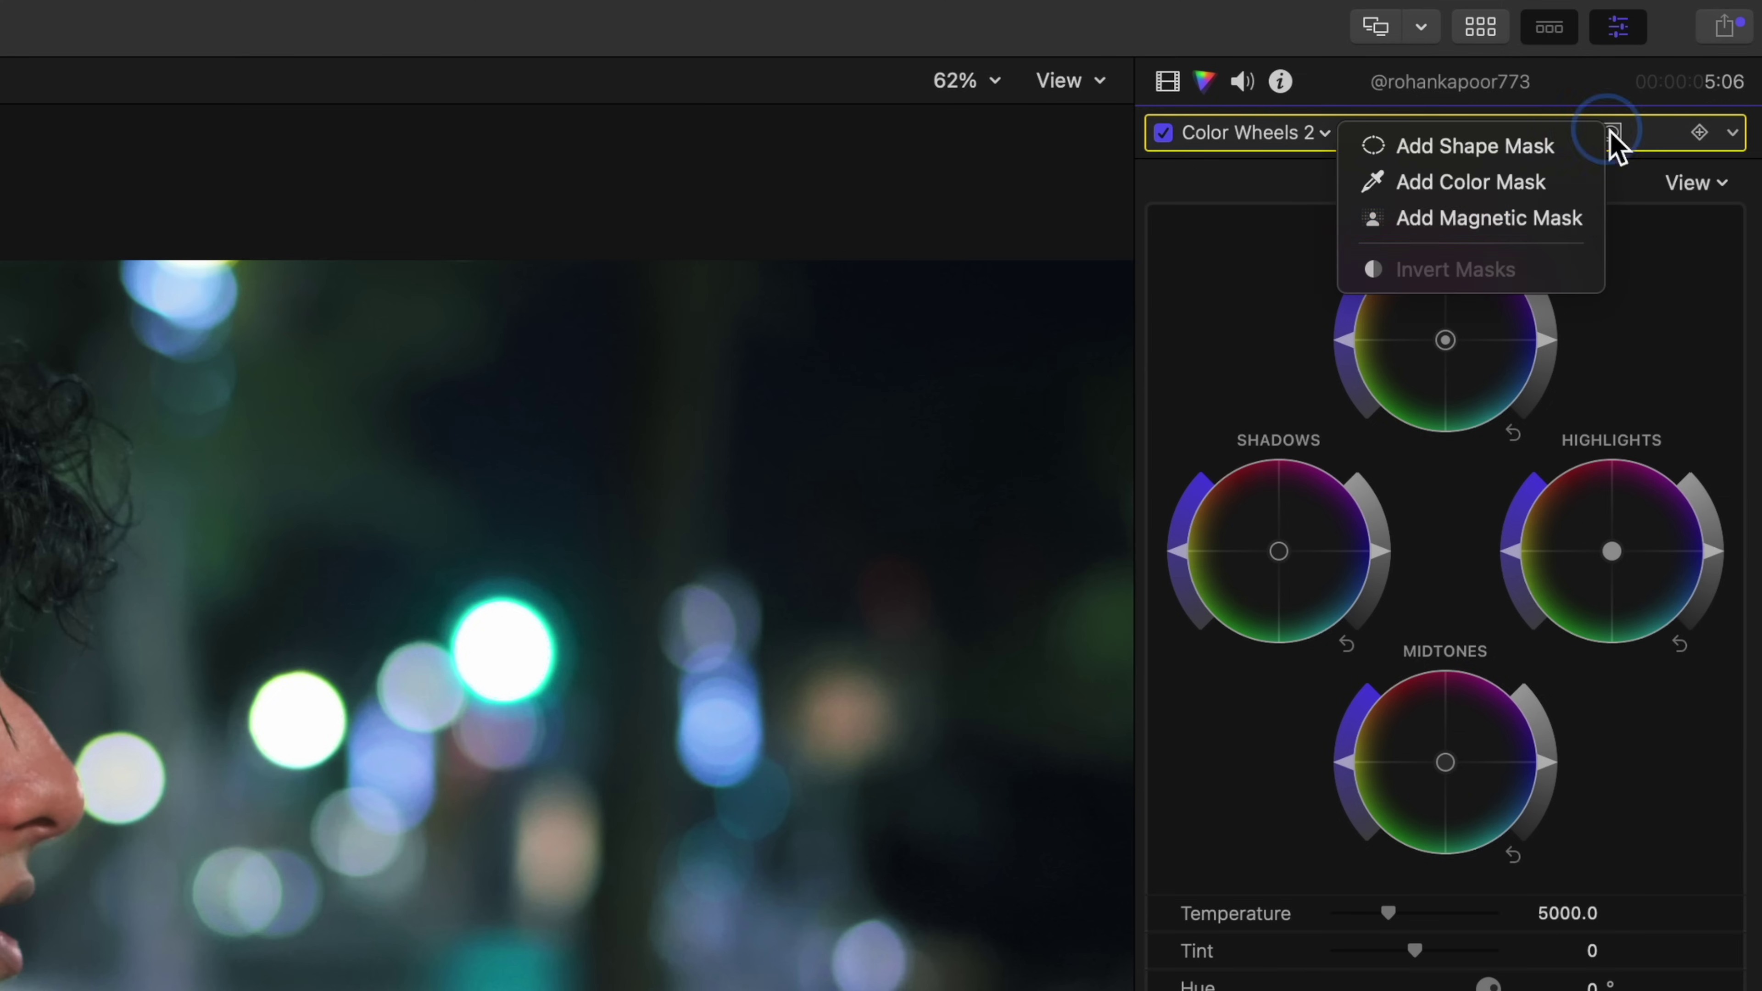
click(1539, 218)
Mark the face and hand, exclude the area behind the neck, and analyse the mask
click(1, 680)
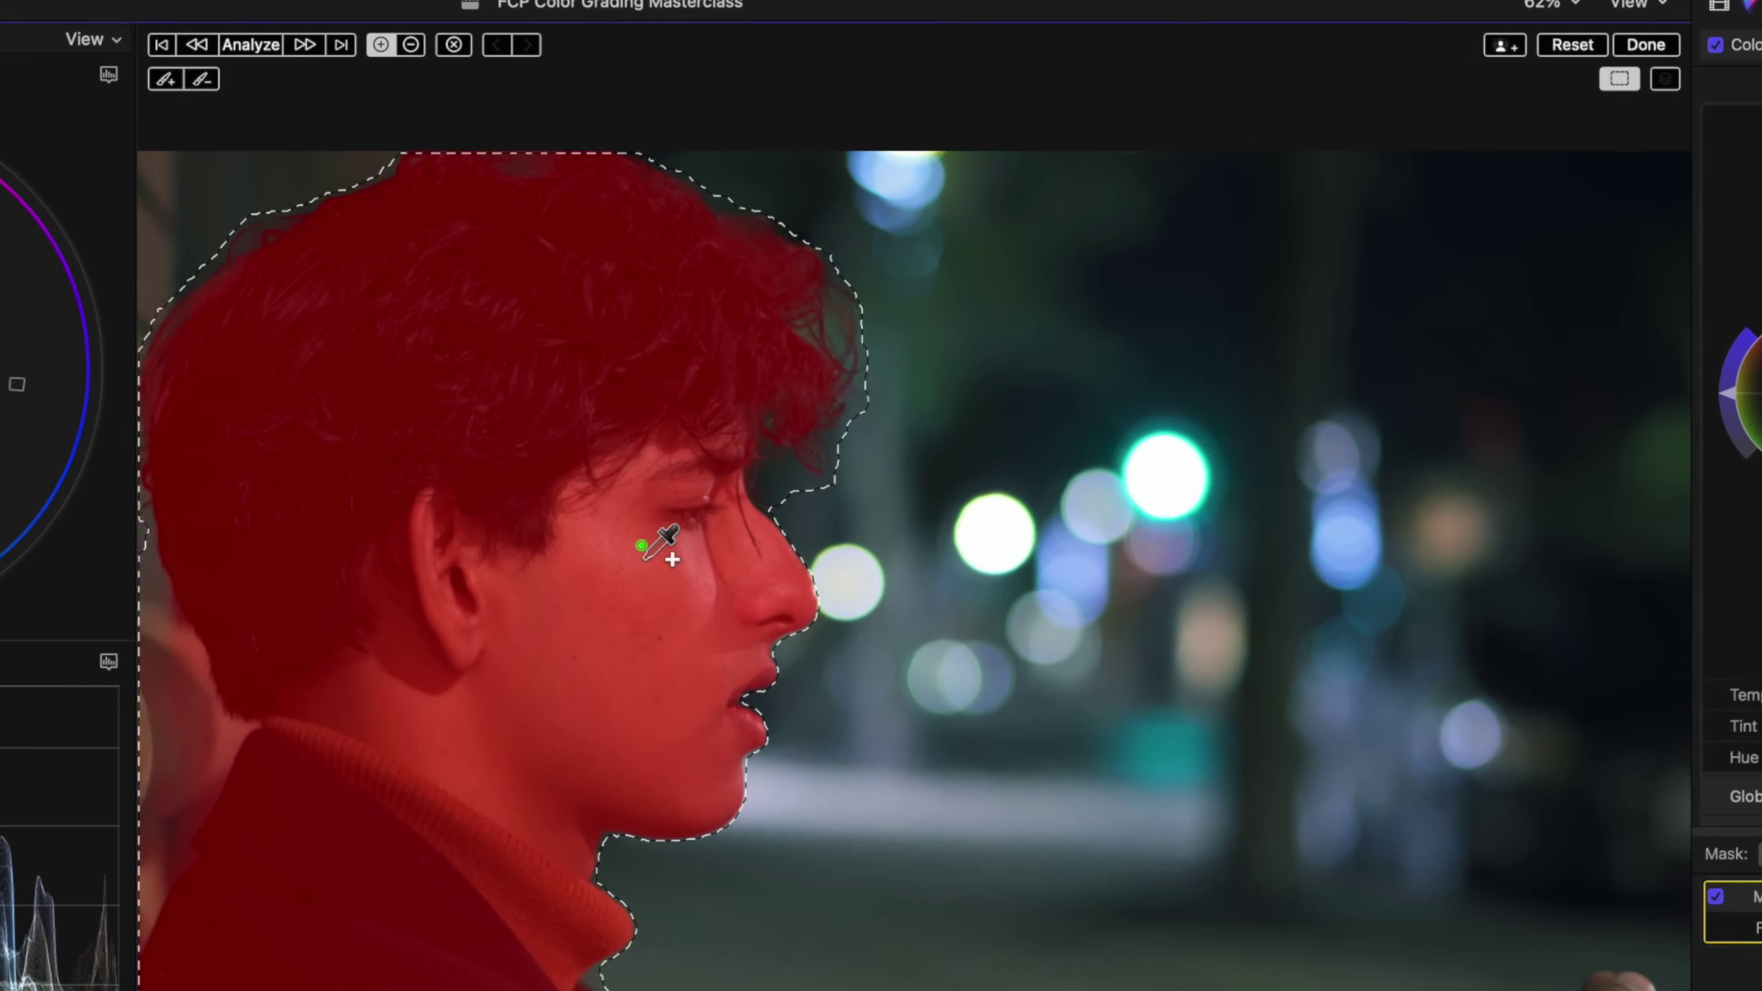
key(alt)
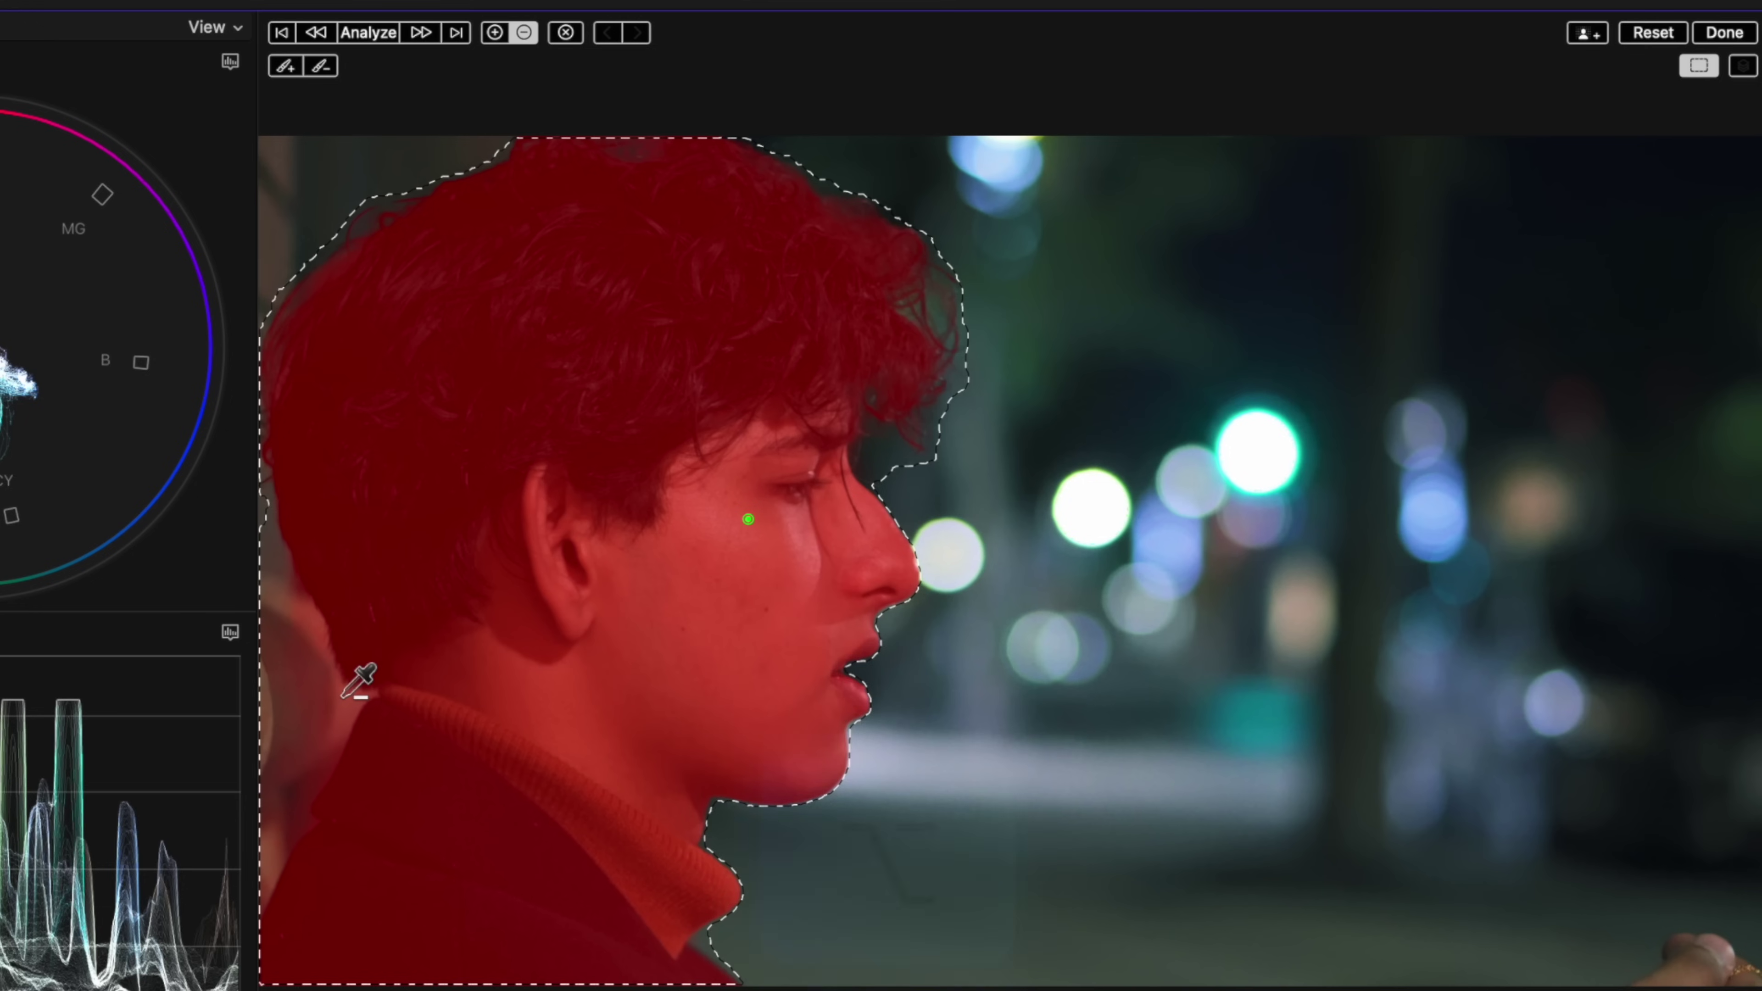
alt+click(319, 700)
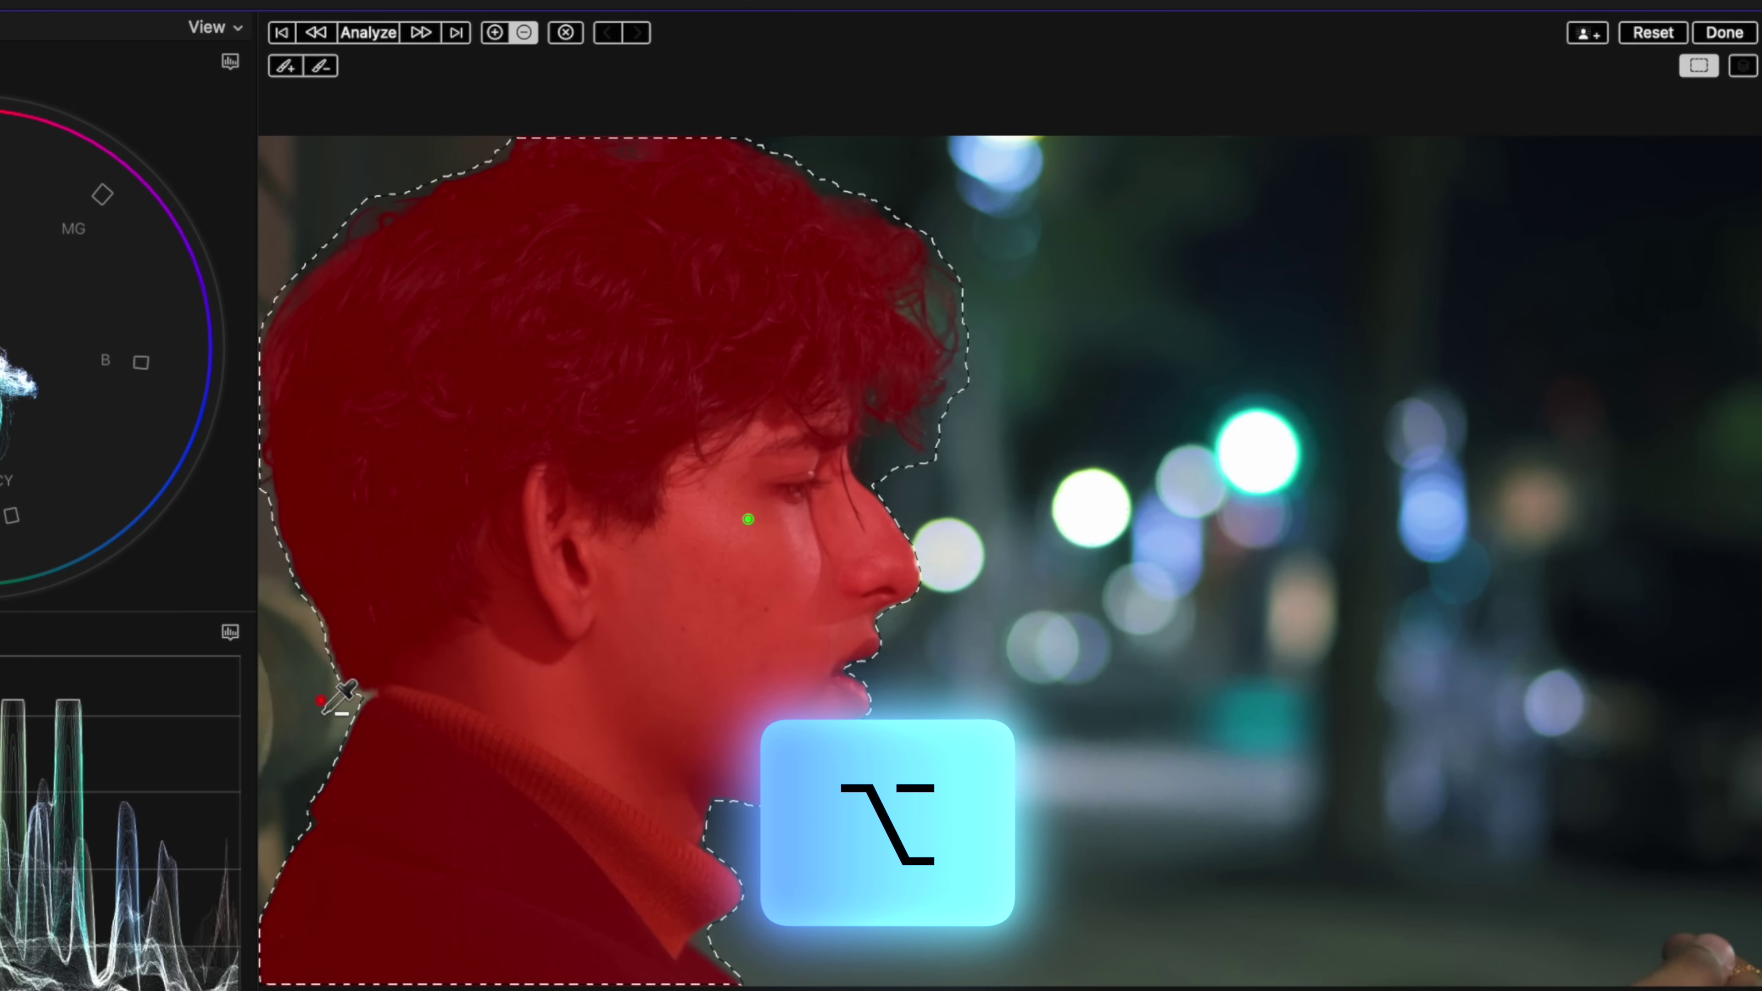
click(1703, 968)
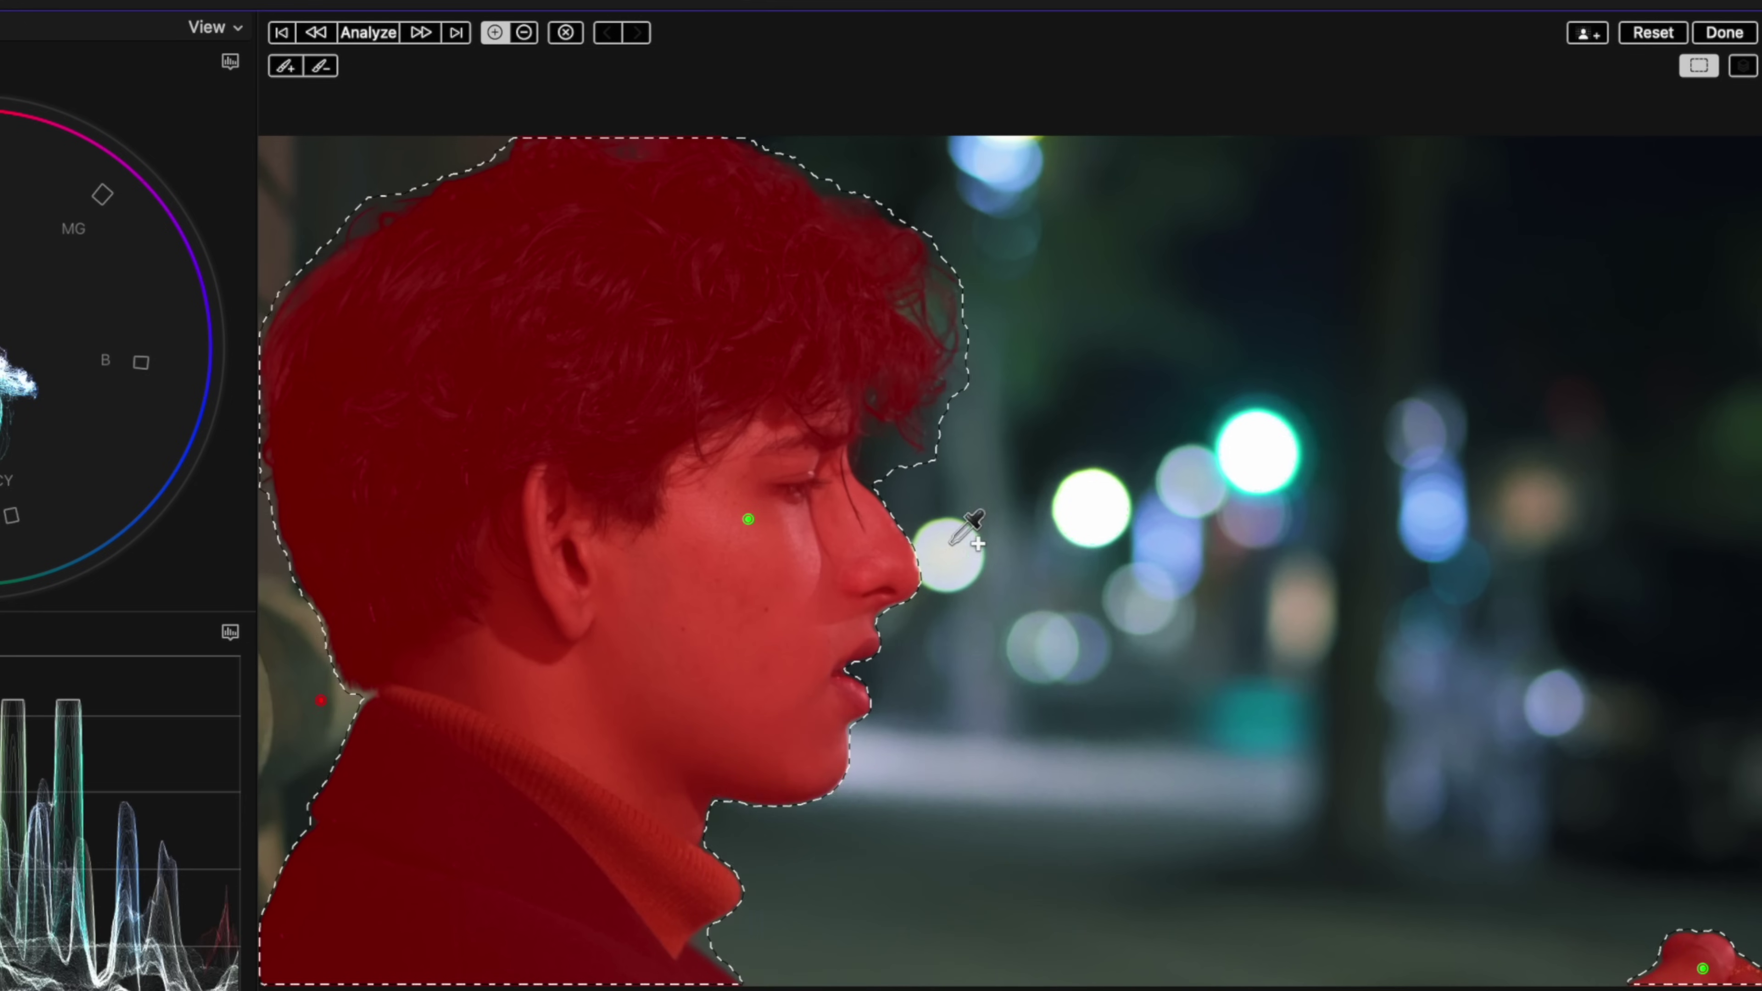
click(374, 38)
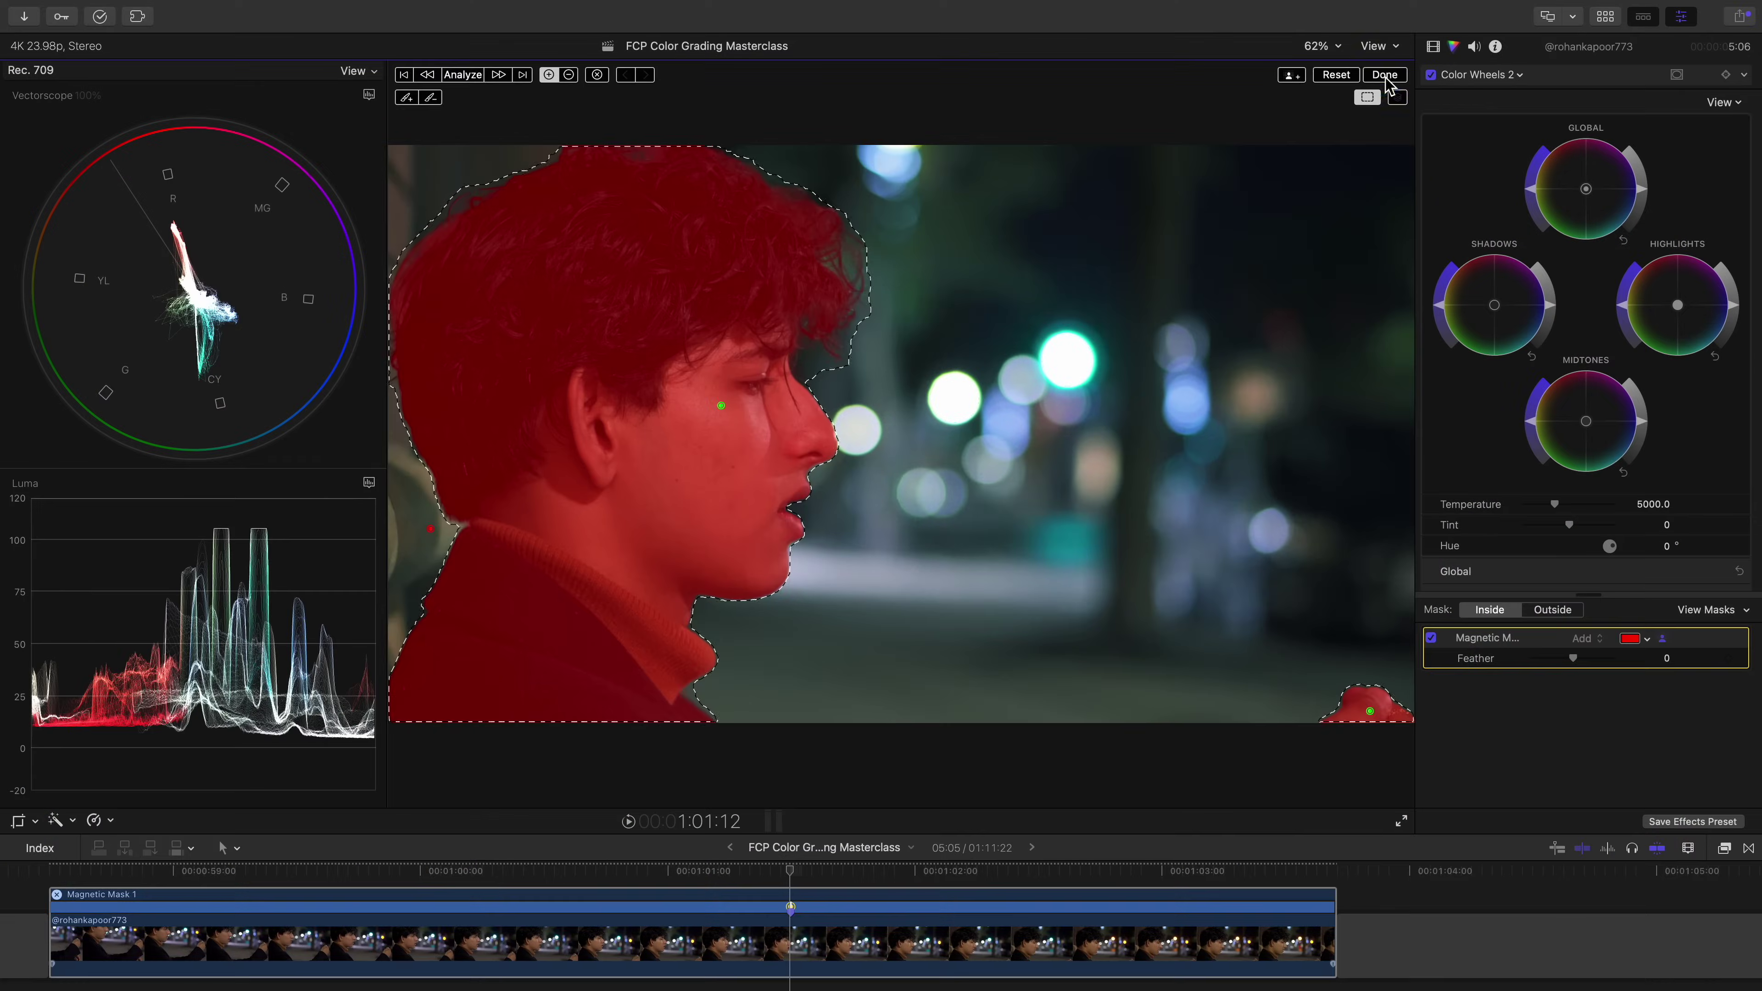
click(1630, 43)
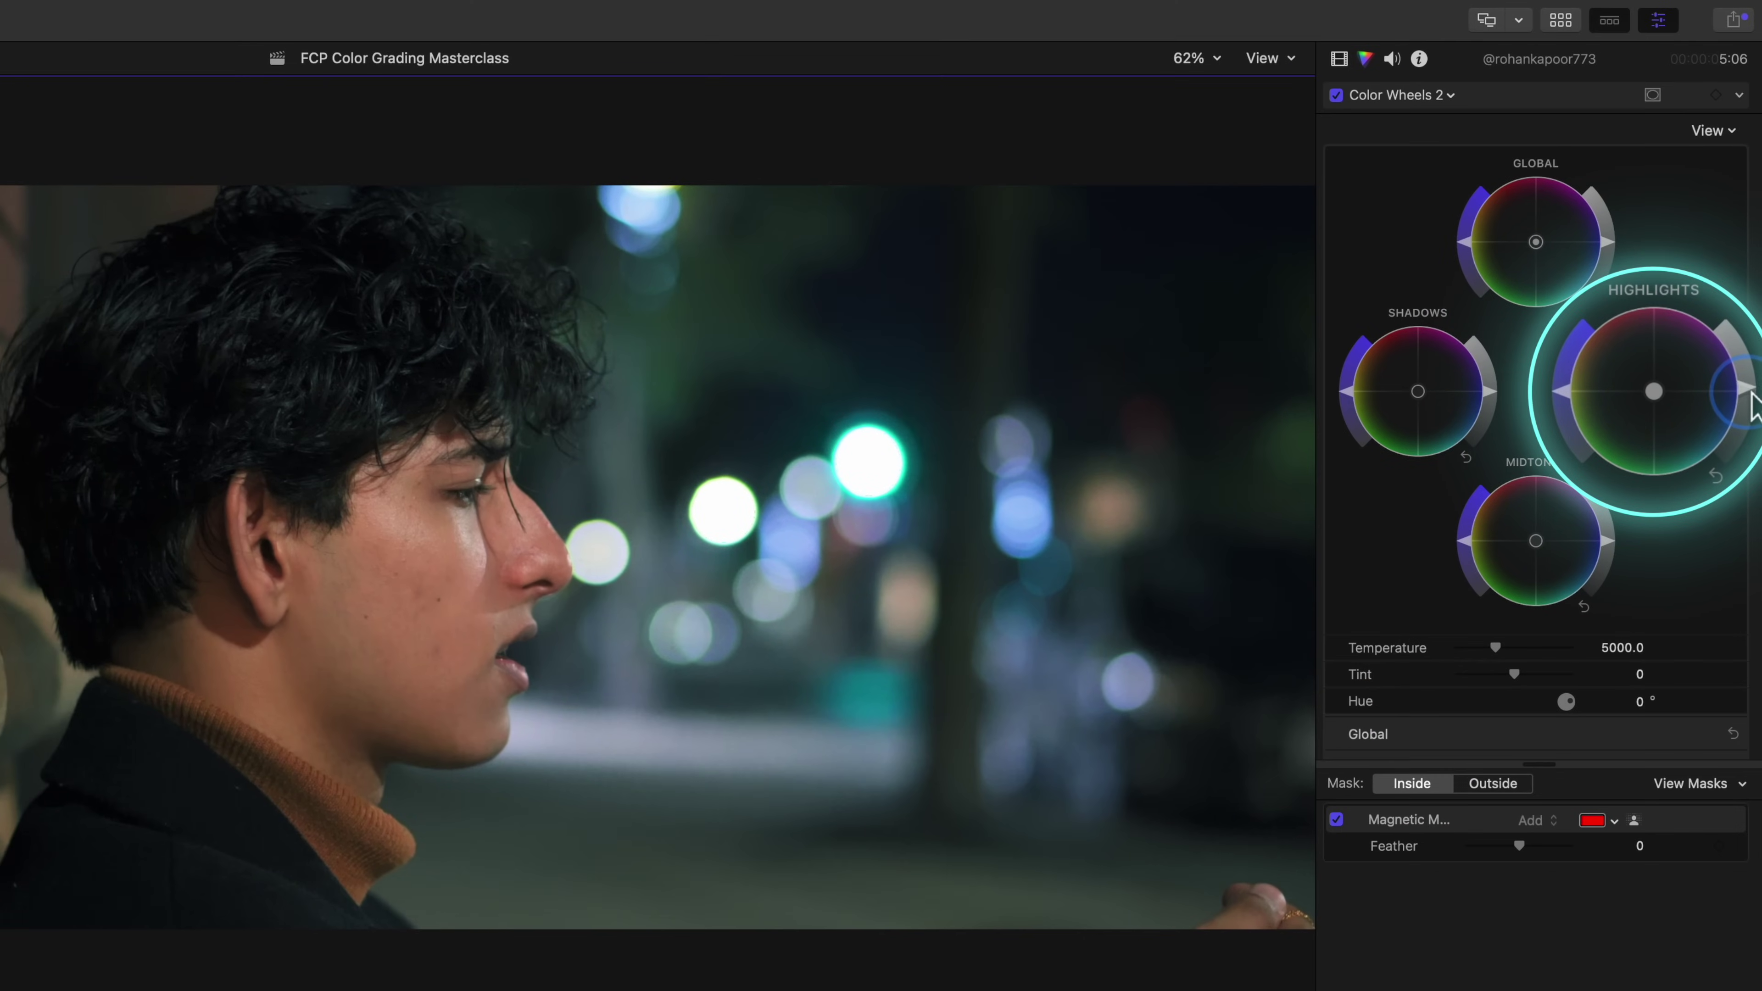
Raise then ease back the subject's highlights and adjust the midtones in Color Wheels 2
drag(1751, 401, 1751, 393)
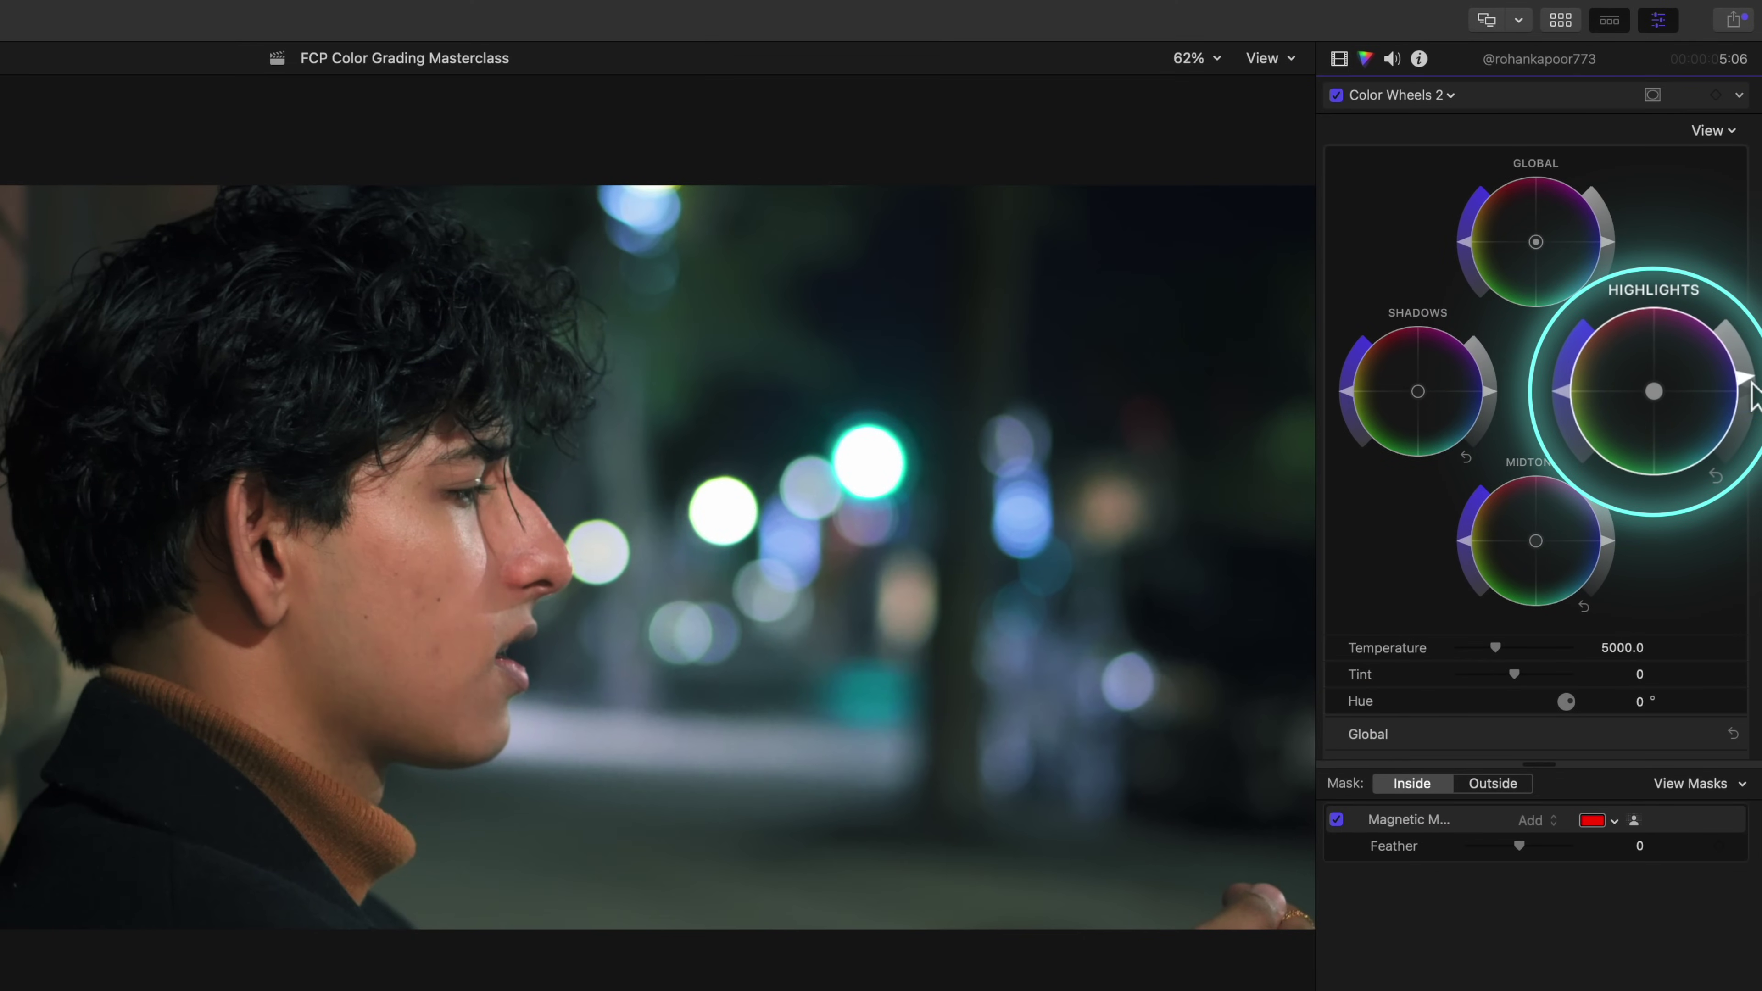
click(1751, 381)
mouse_move(1753, 389)
mouse_down()
mouse_move(1746, 409)
mouse_move(1740, 362)
mouse_up()
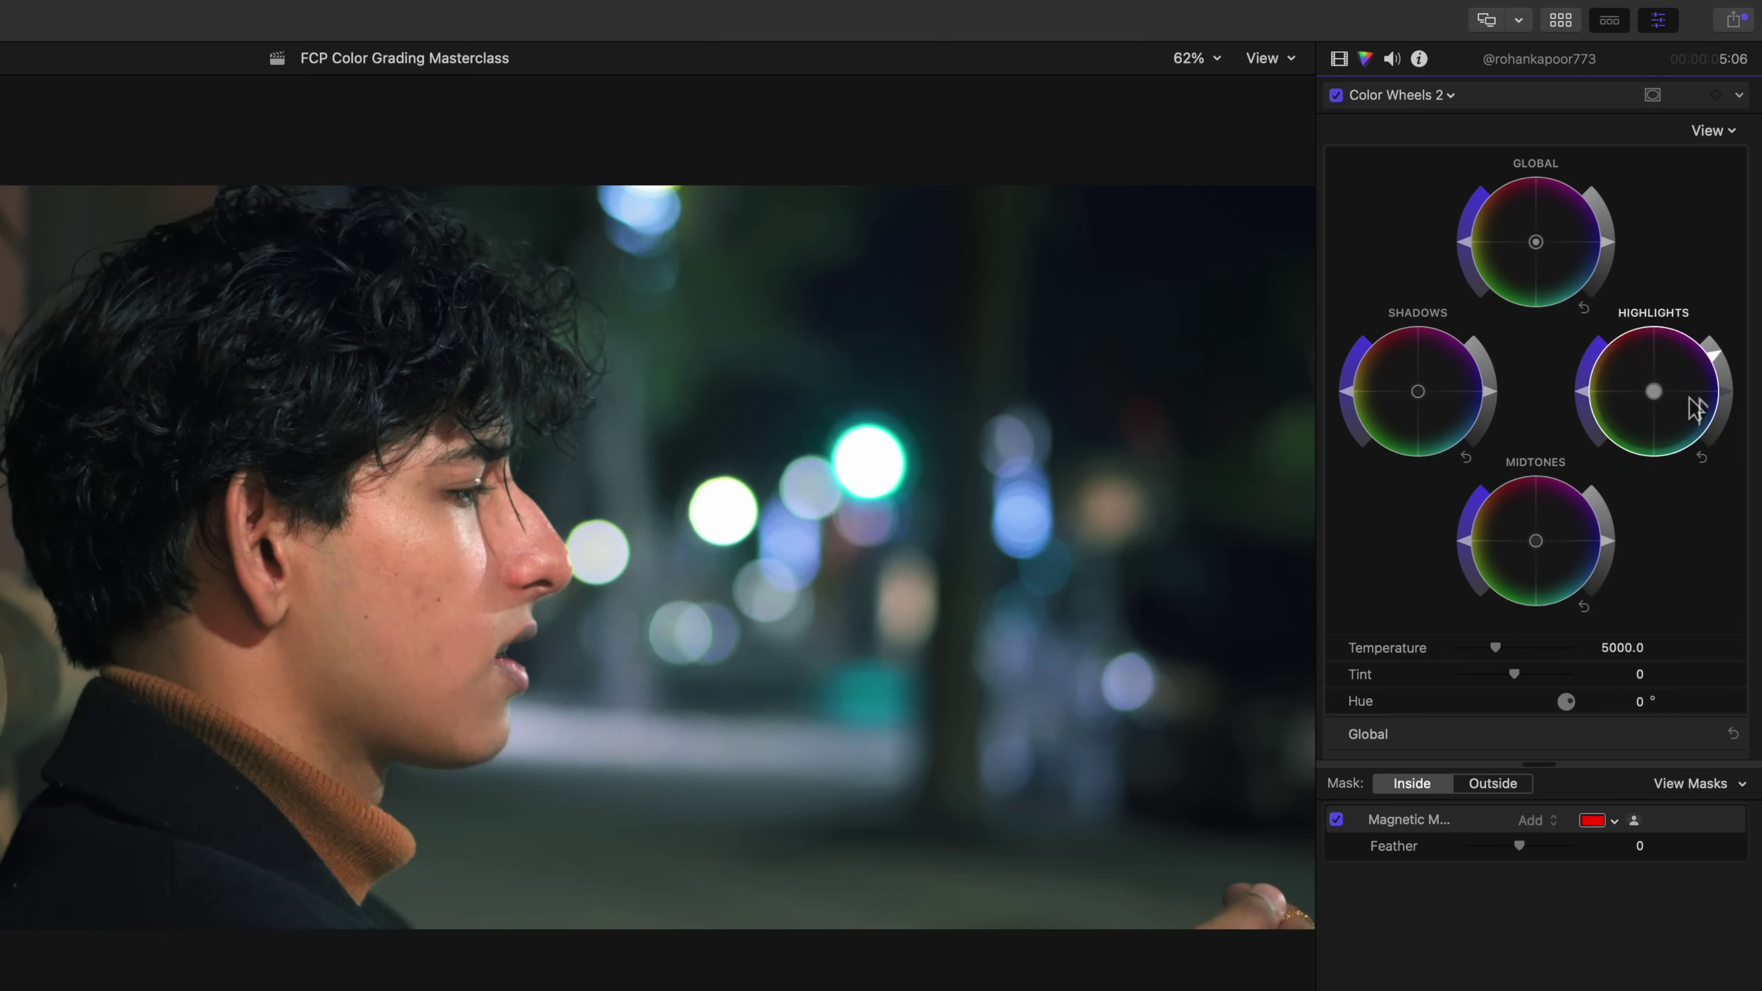
drag(1635, 543, 1631, 555)
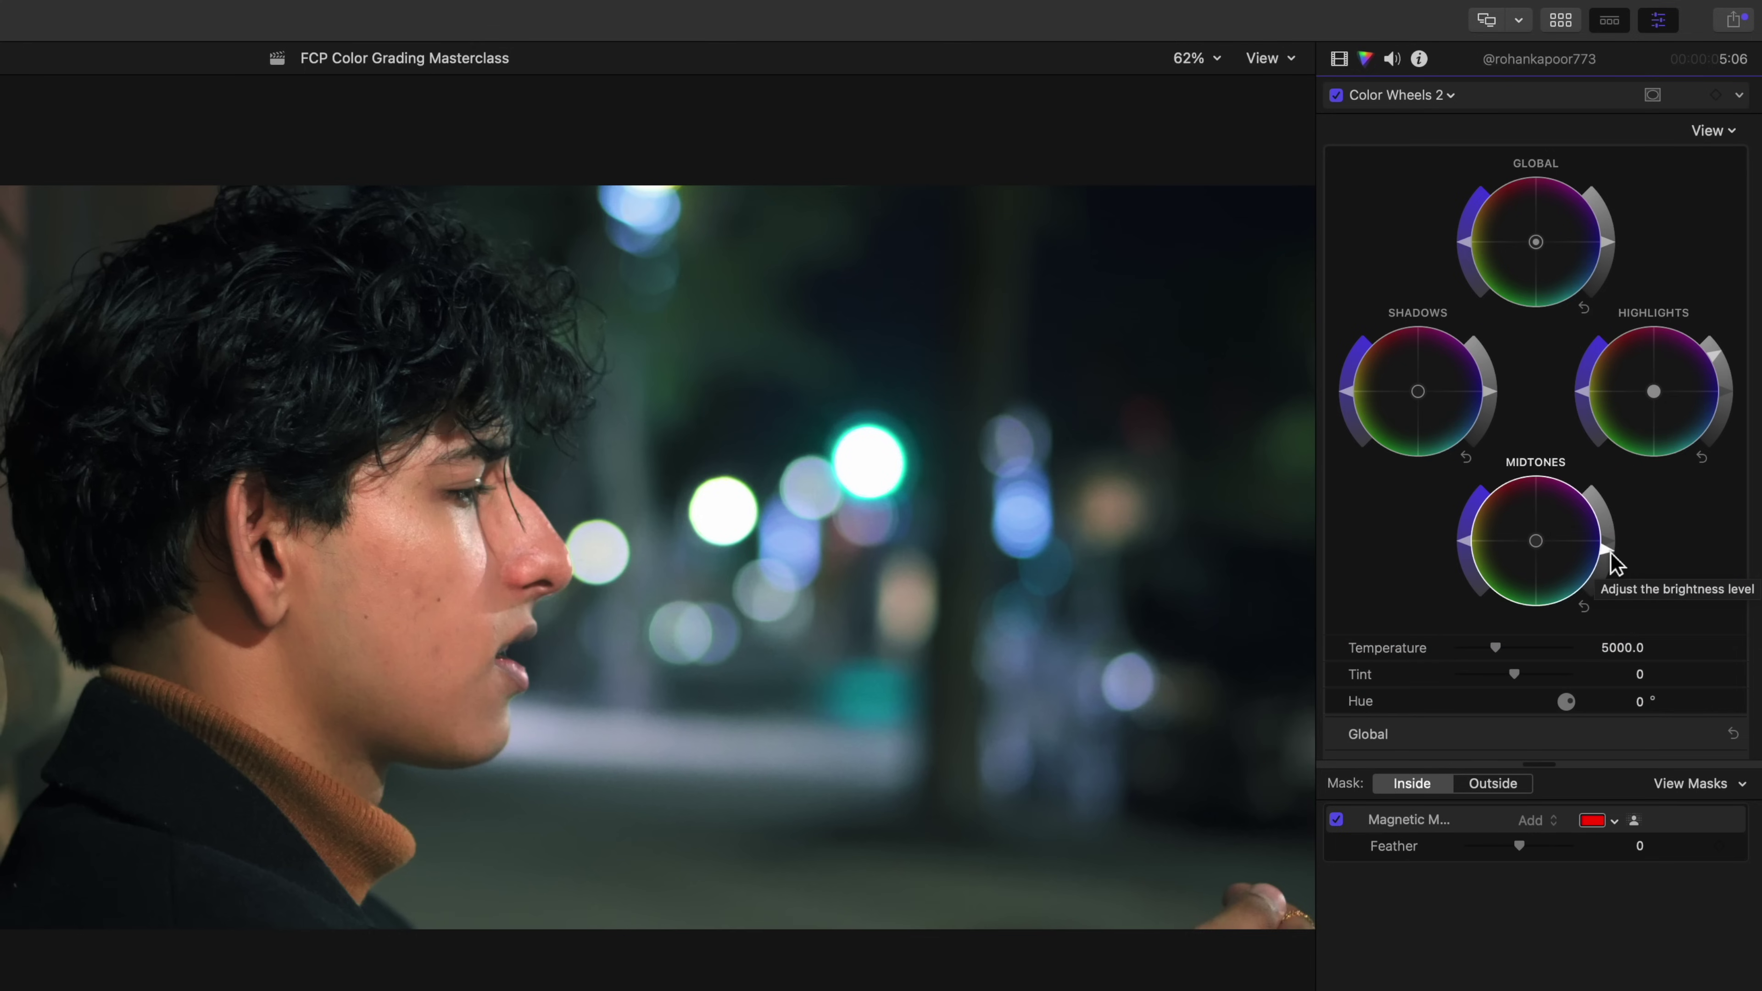
Slightly darken the midtones outside the subject and feather the mask edge to -58.0
click(1504, 798)
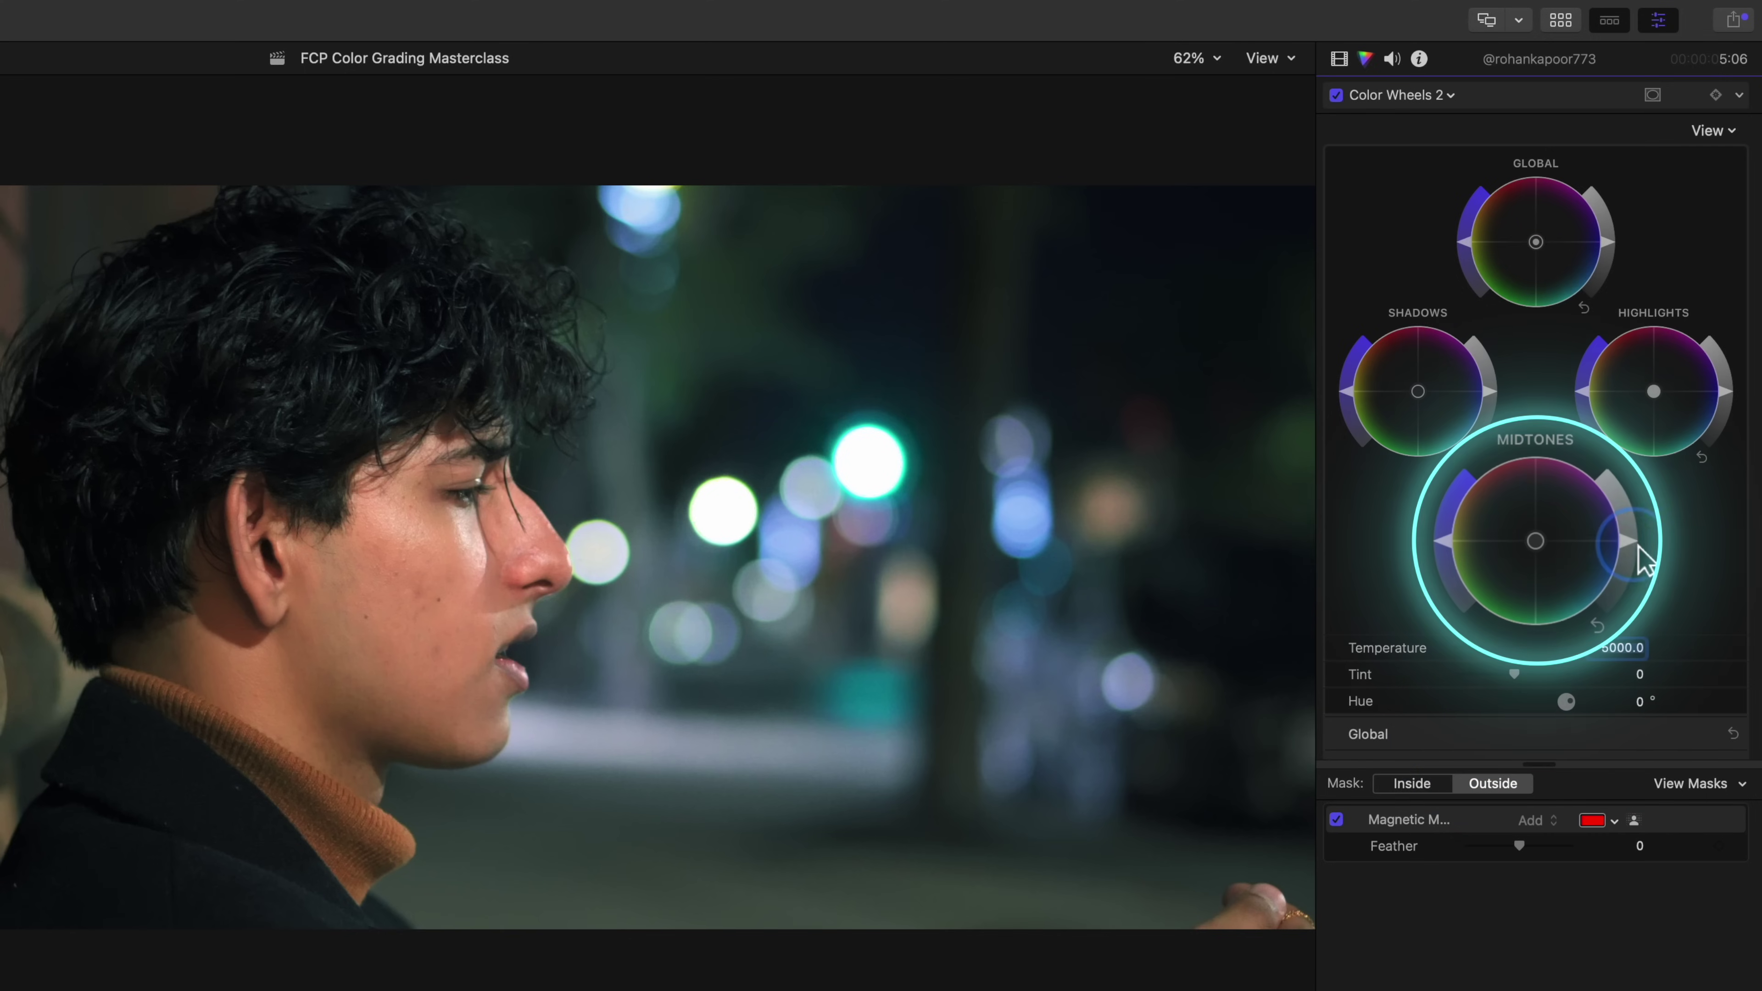
click(1633, 569)
drag(1632, 563, 1628, 569)
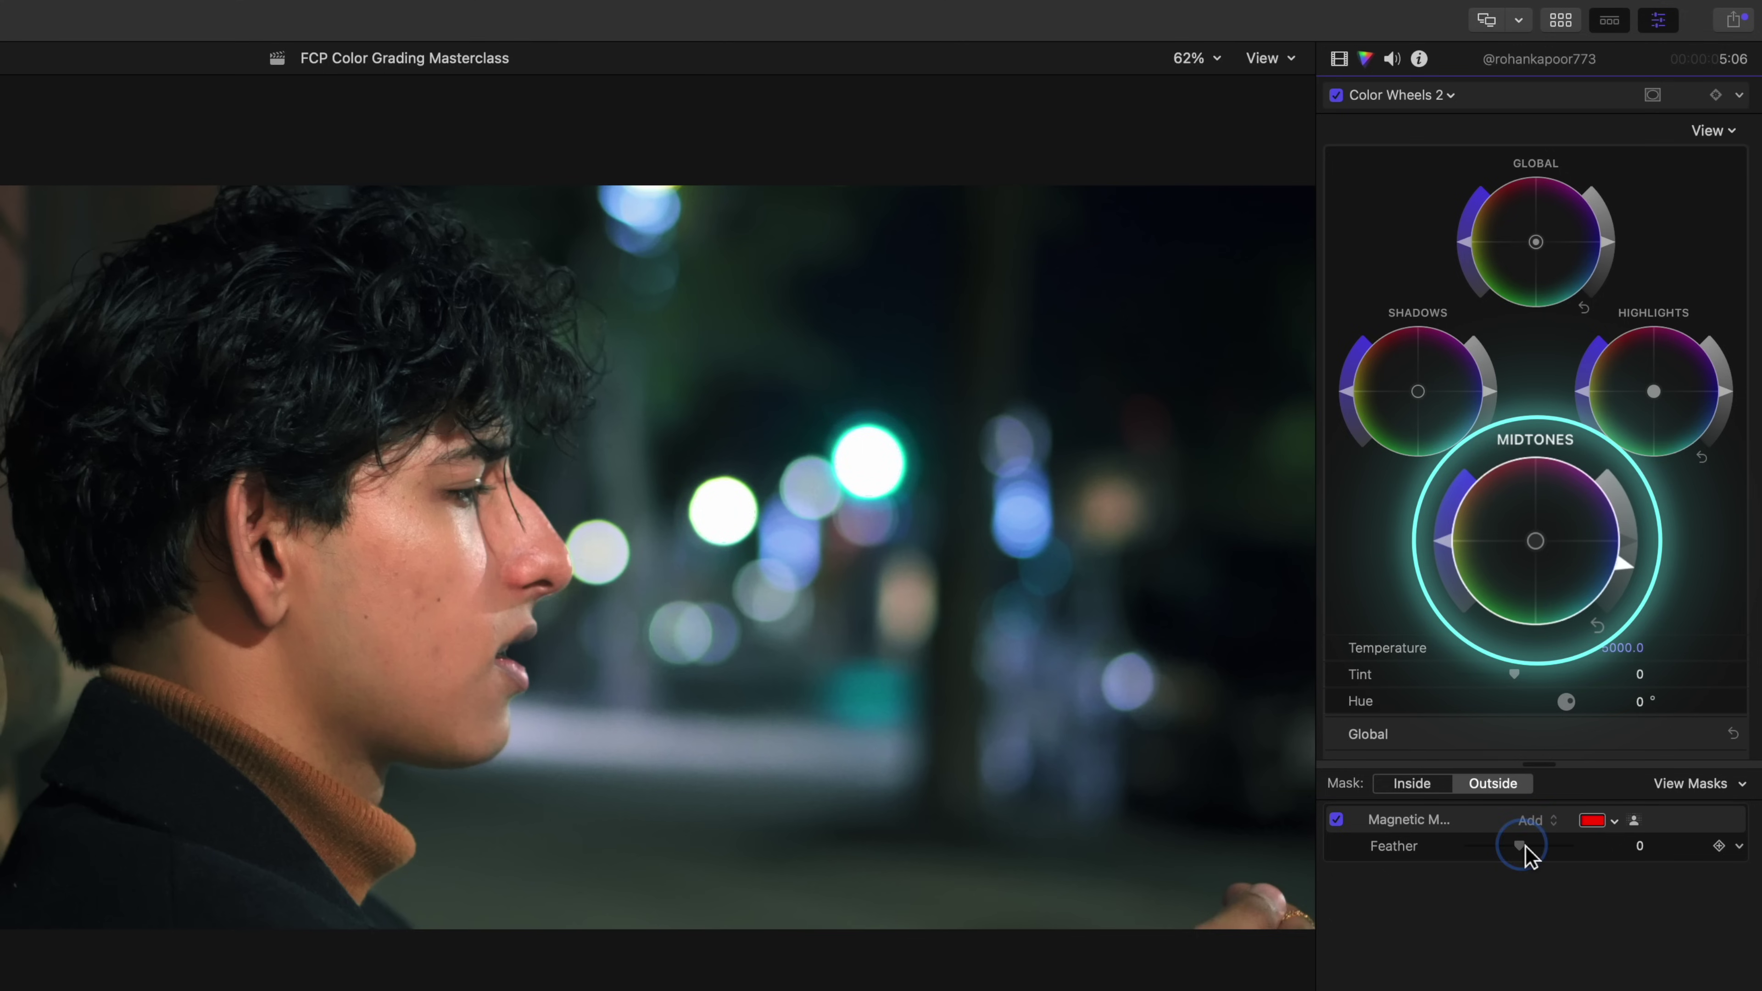
drag(1521, 847, 1497, 854)
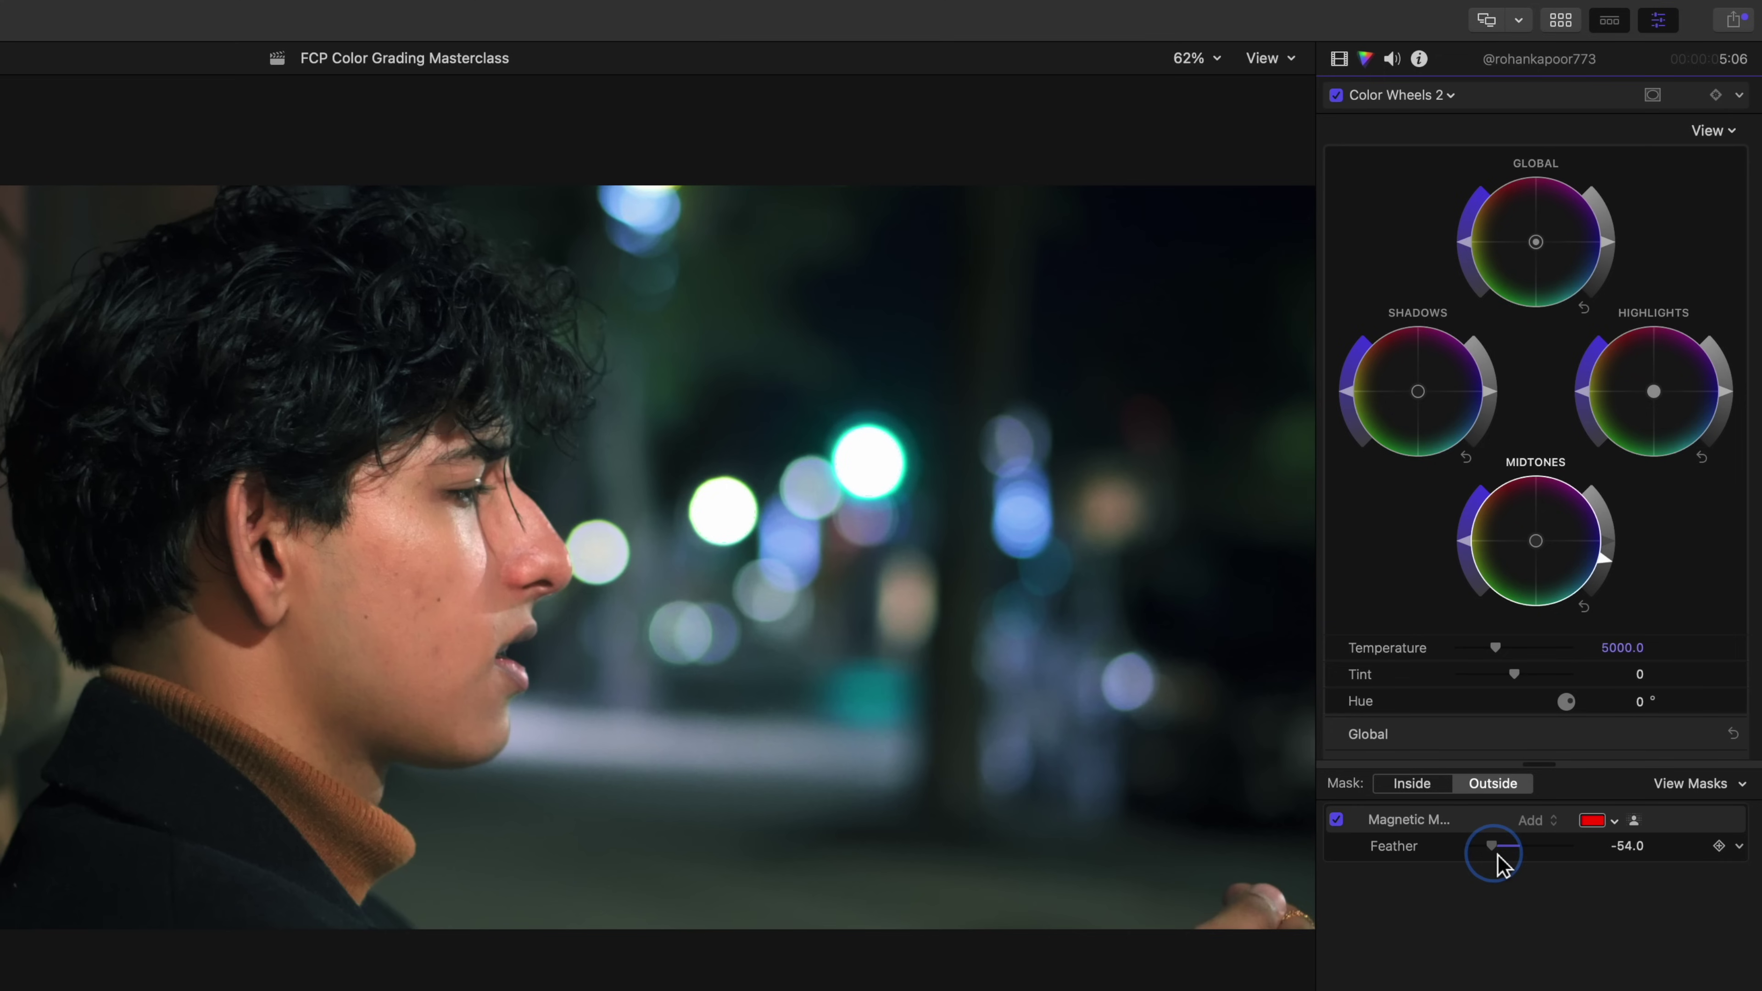
Toggle Color Wheels 2 off and on to compare, leaving it enabled
click(1339, 99)
click(1339, 99)
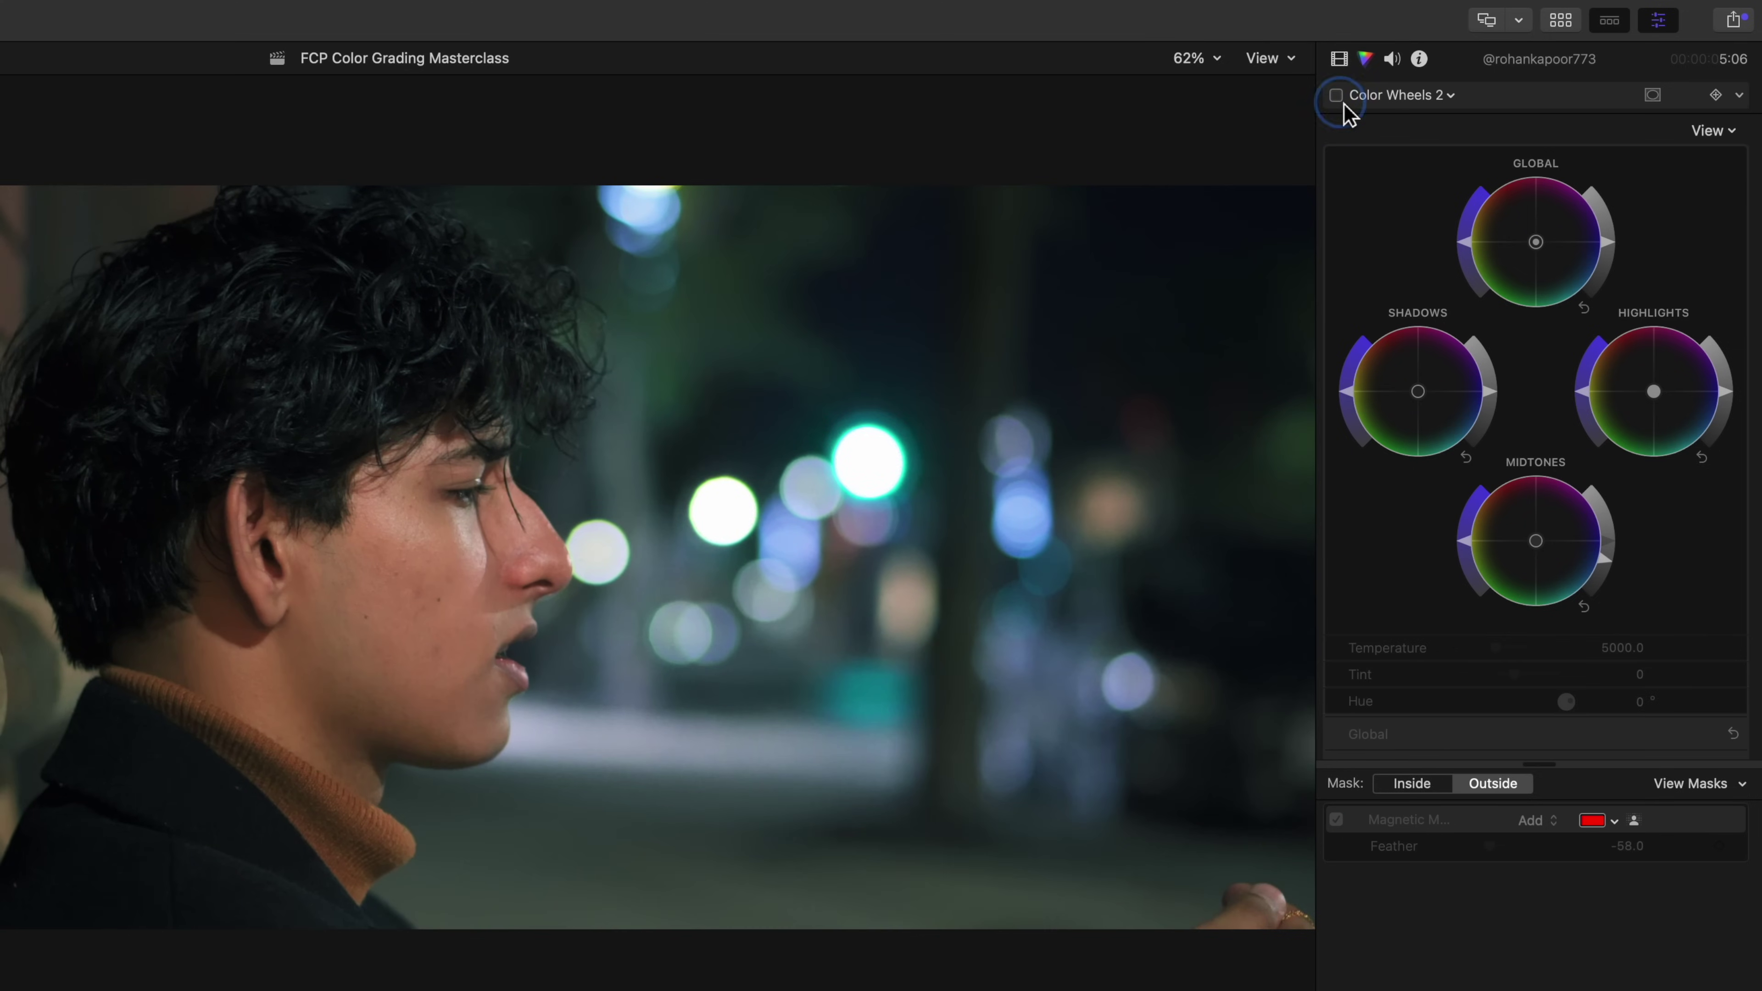
click(1338, 99)
click(1339, 99)
click(1339, 98)
click(1338, 98)
click(1339, 99)
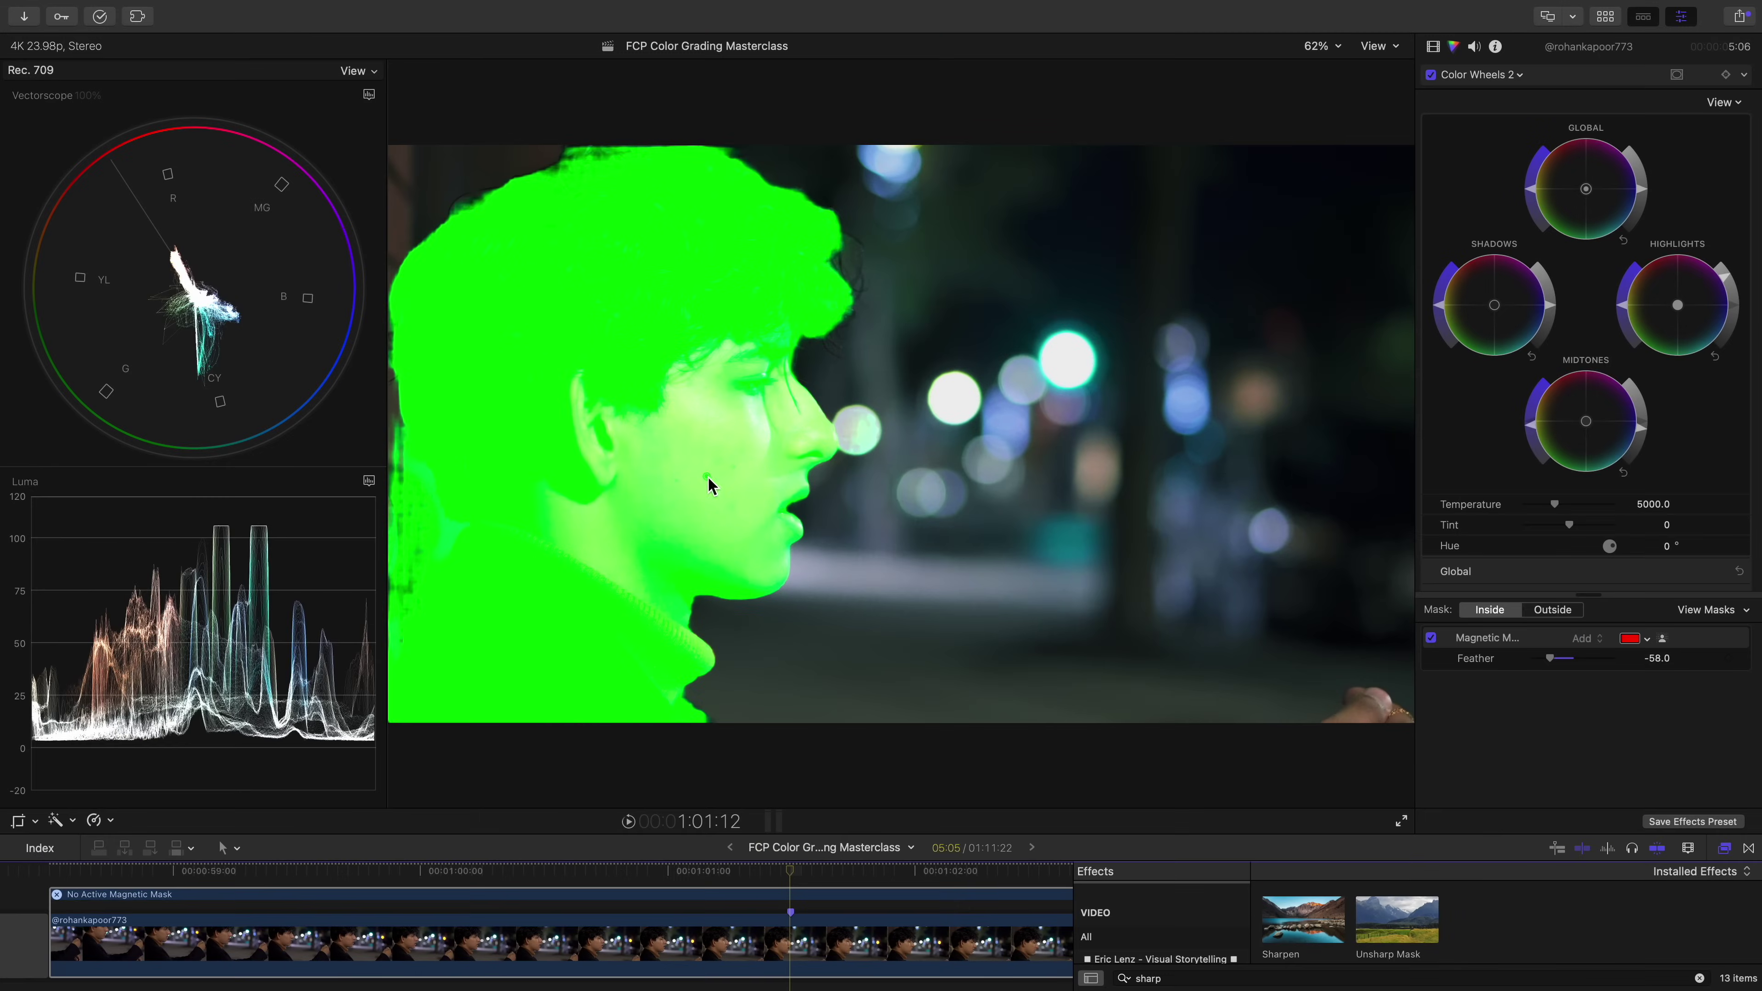
Build a magnetic mask on Sharpen from the subject plus the lower-right hand, tracked through the clip
click(718, 481)
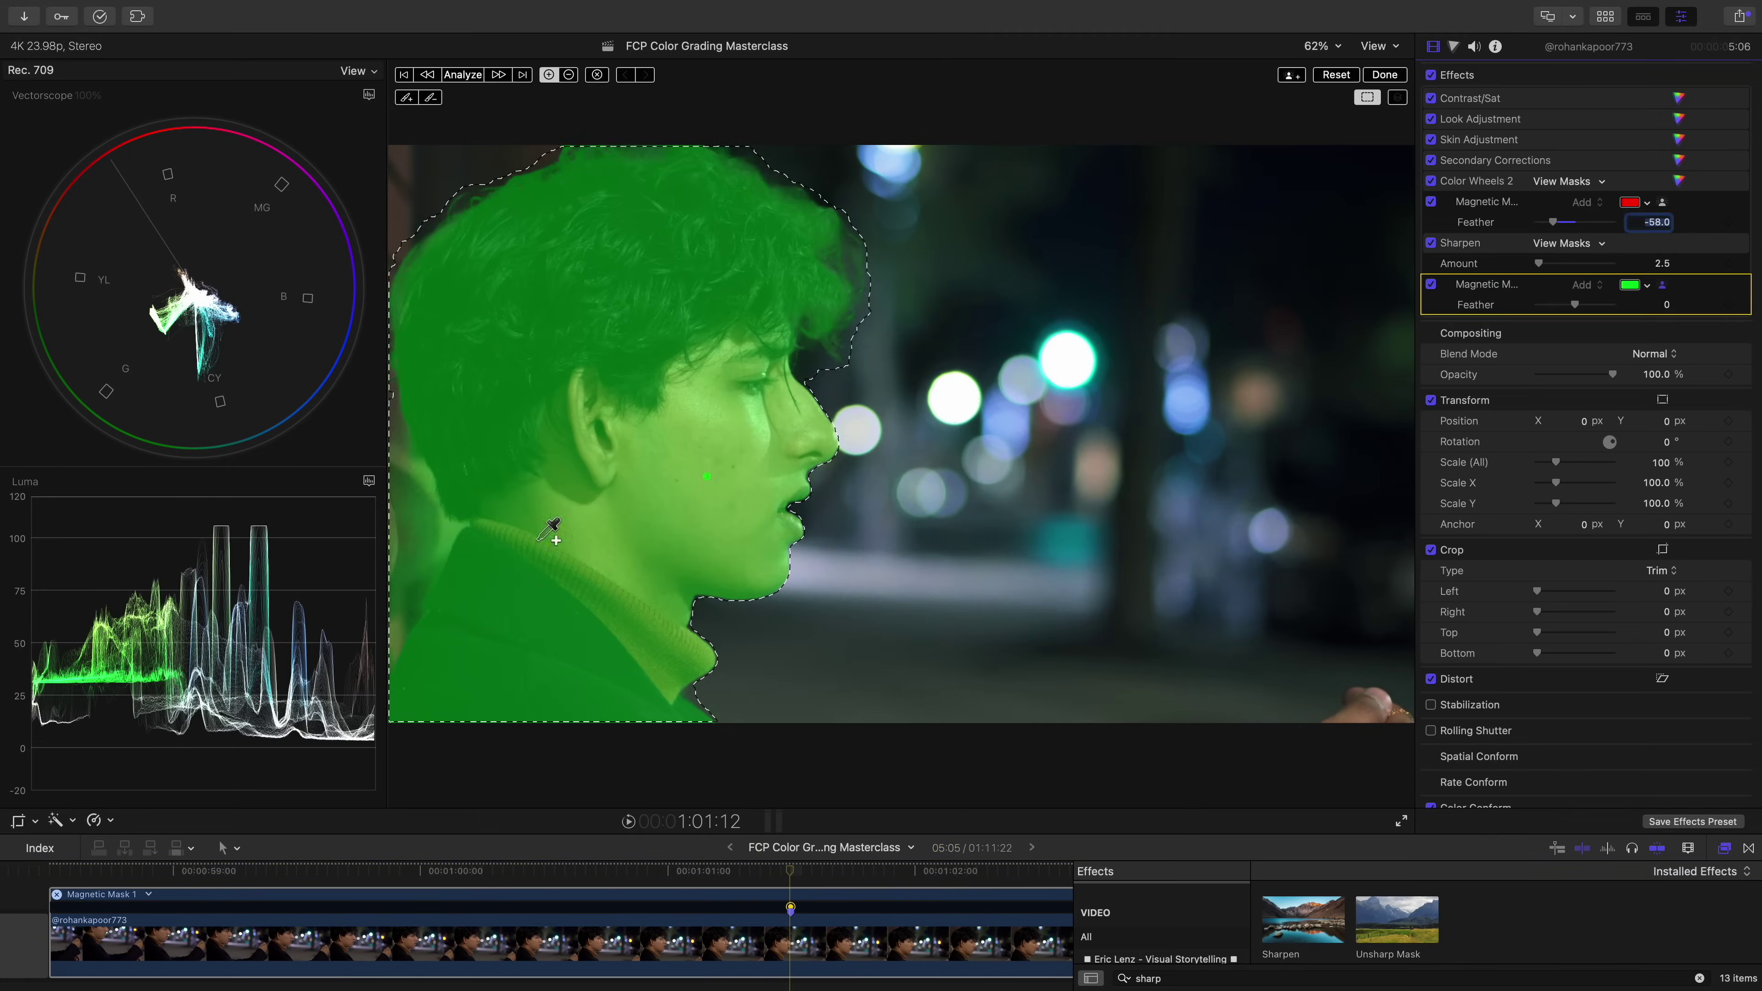
key(alt)
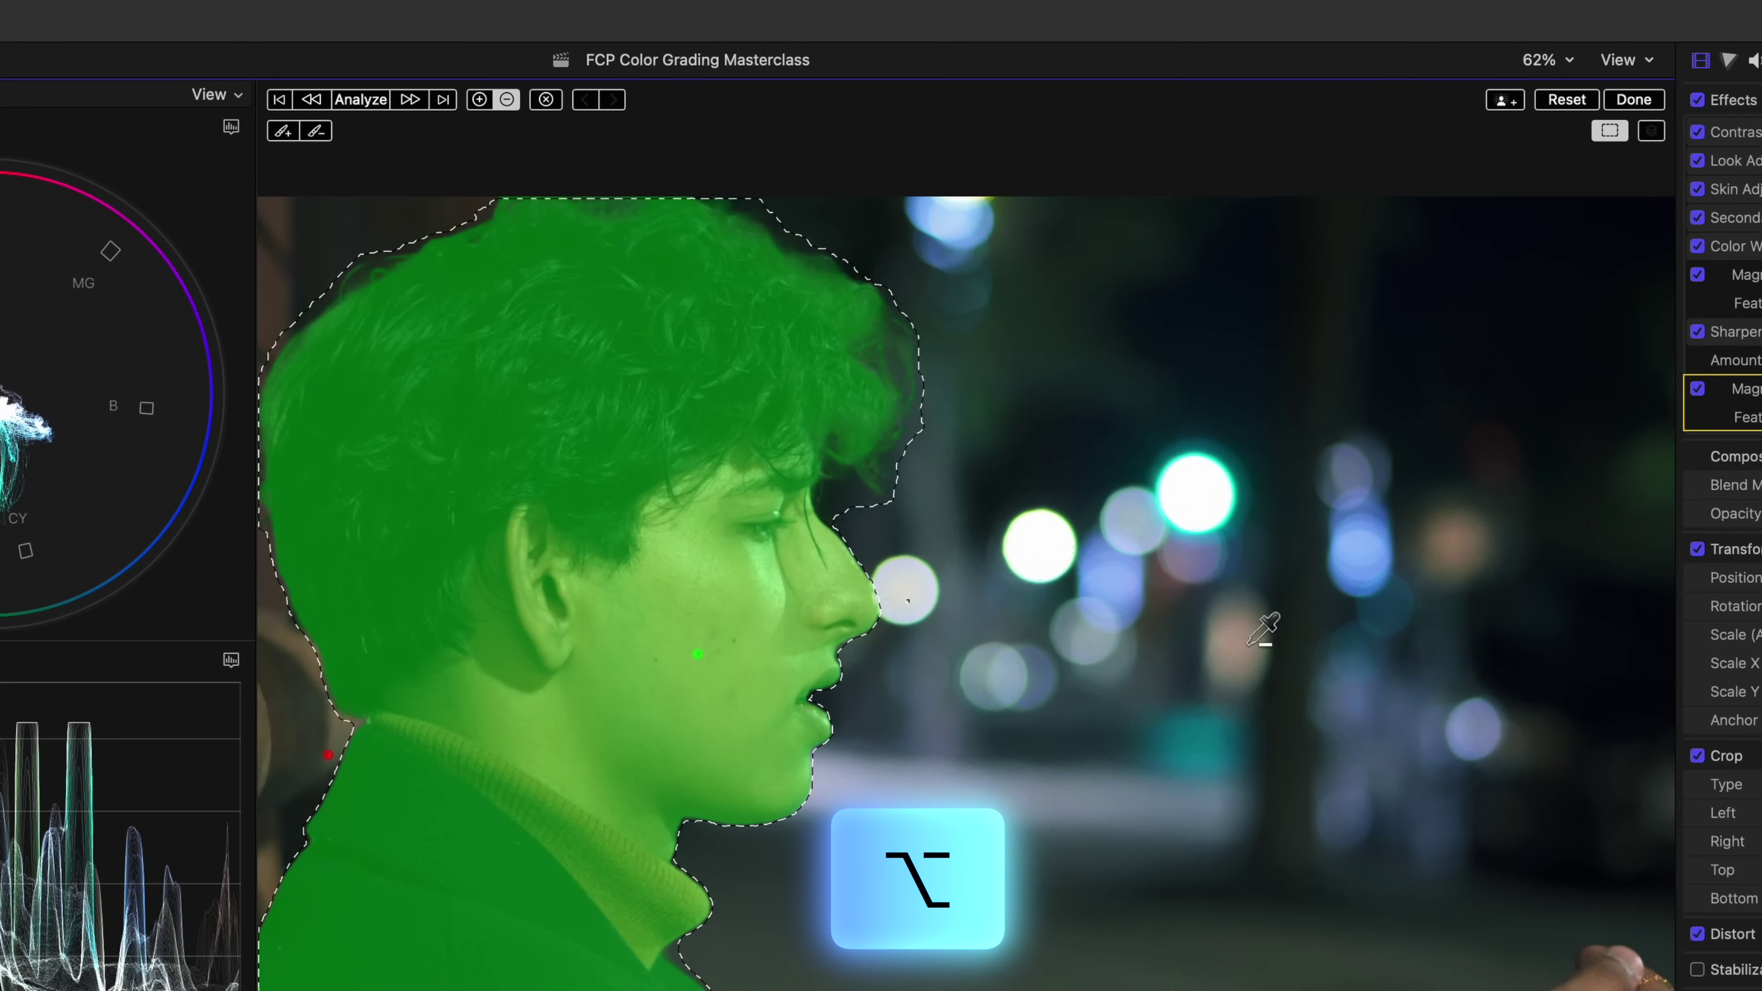
click(1610, 967)
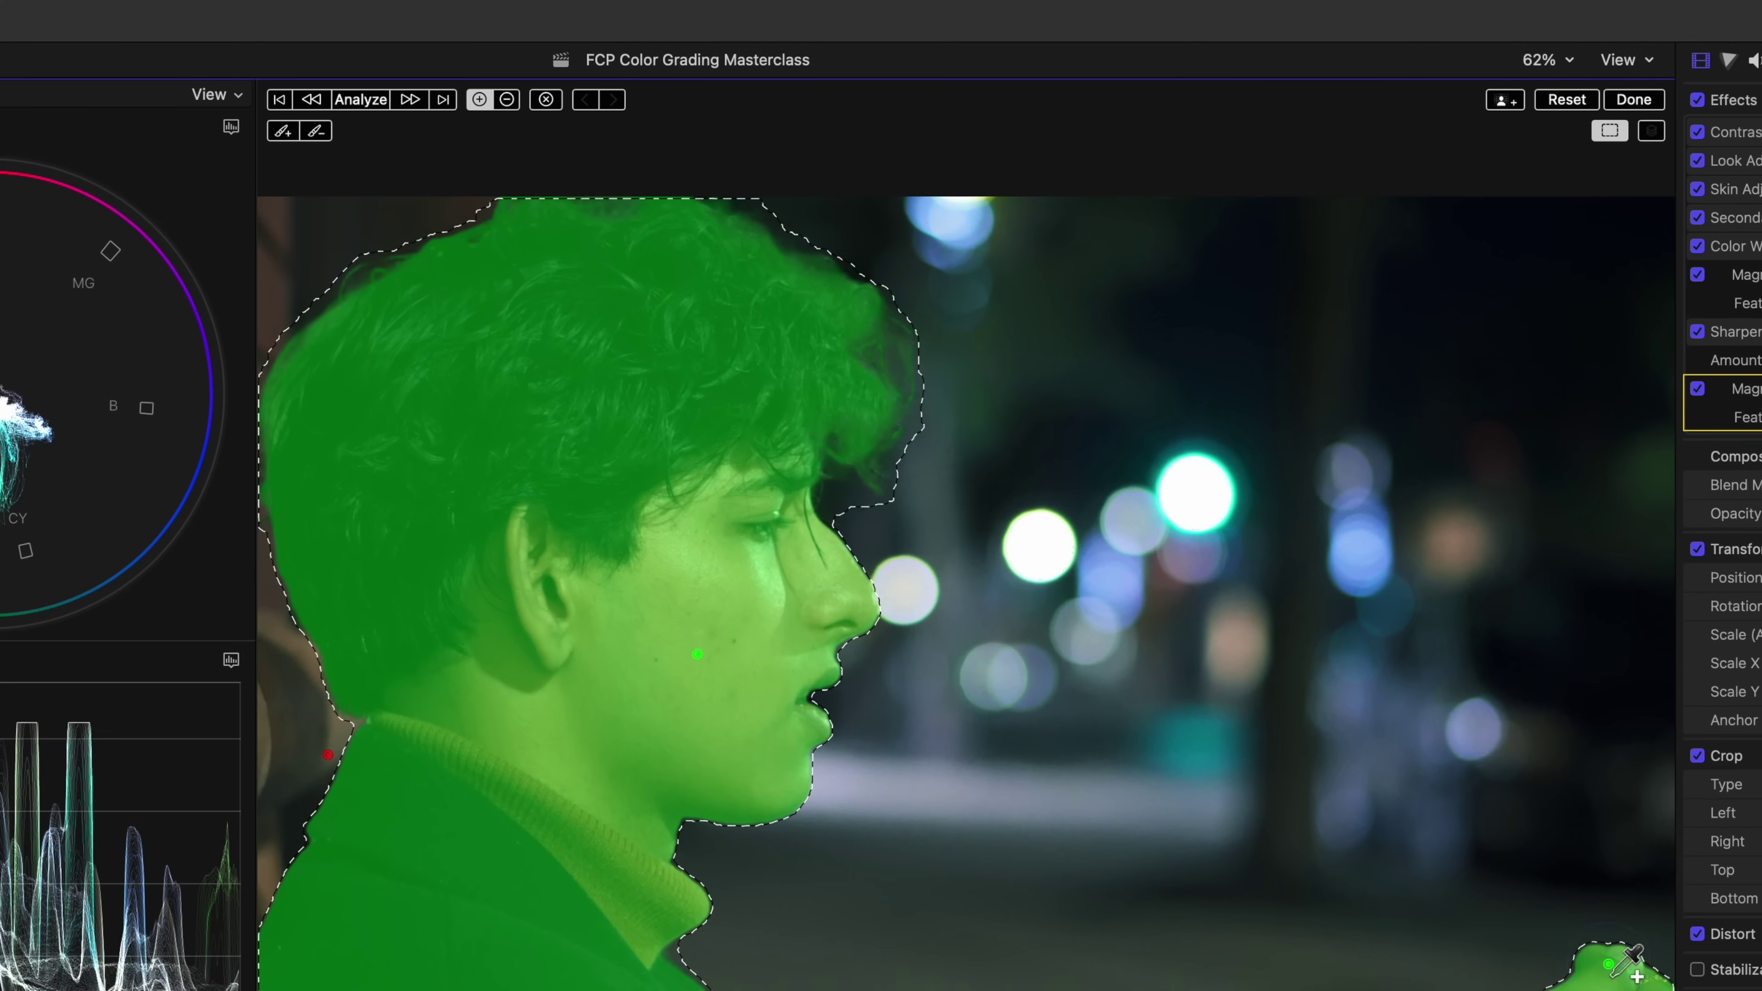
click(371, 105)
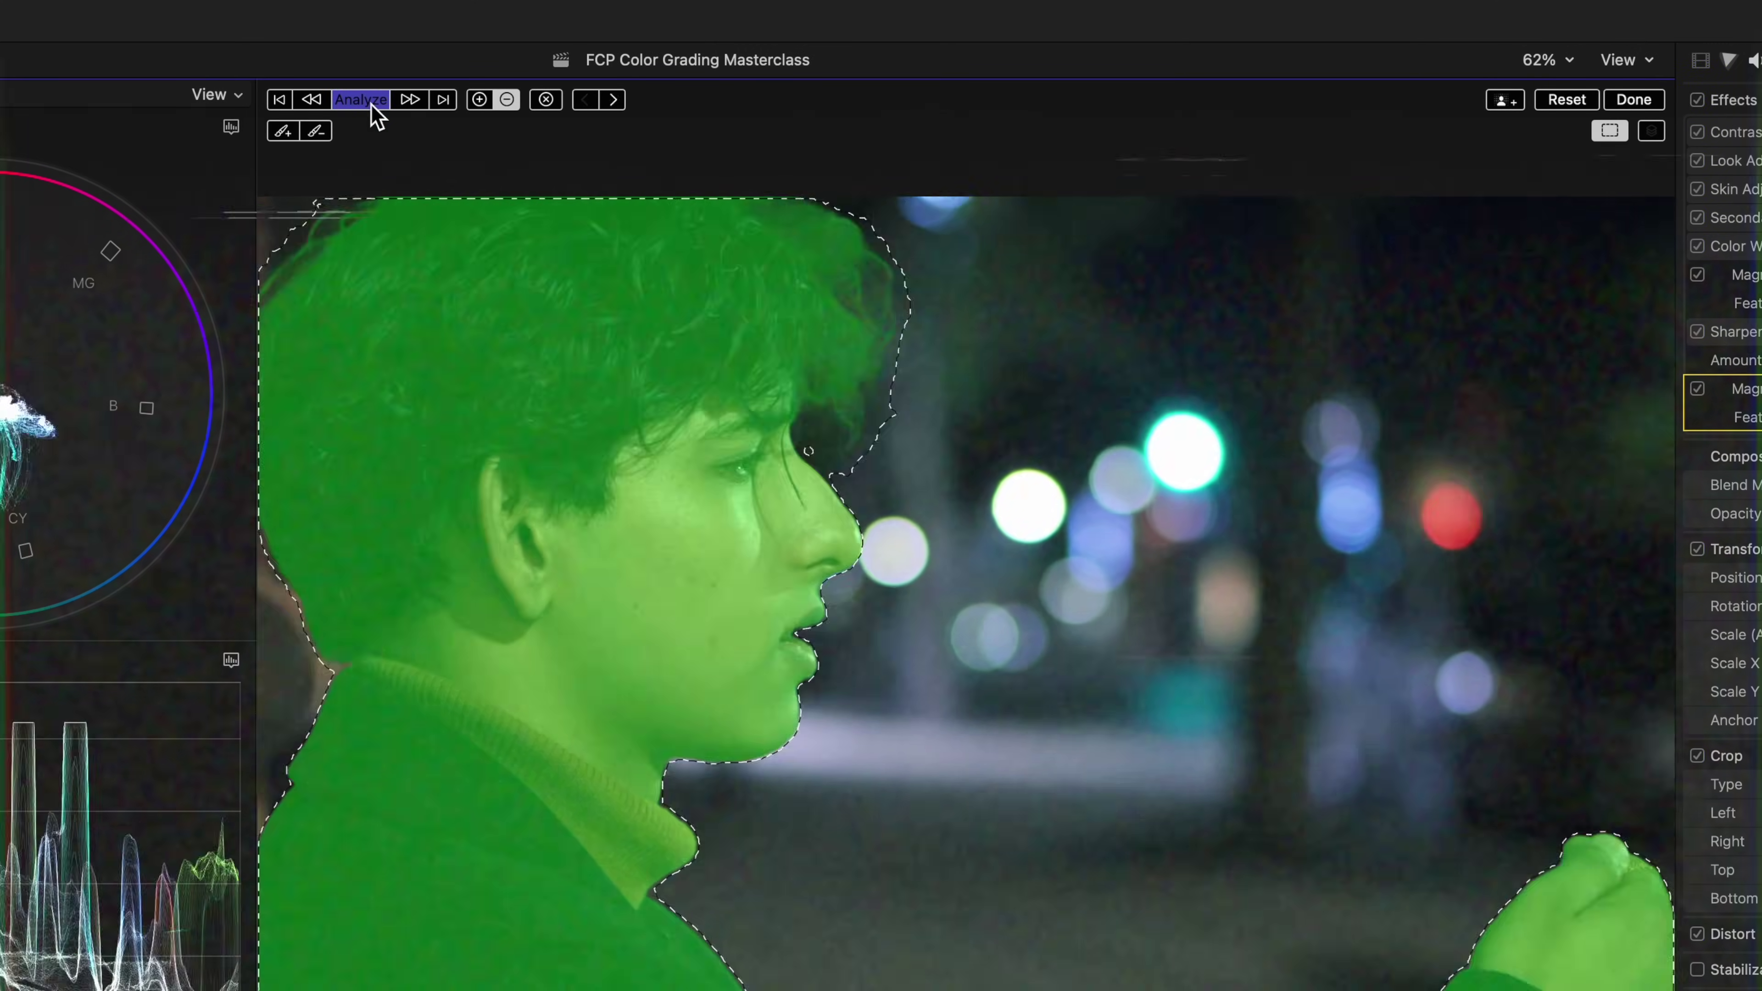
click(1635, 104)
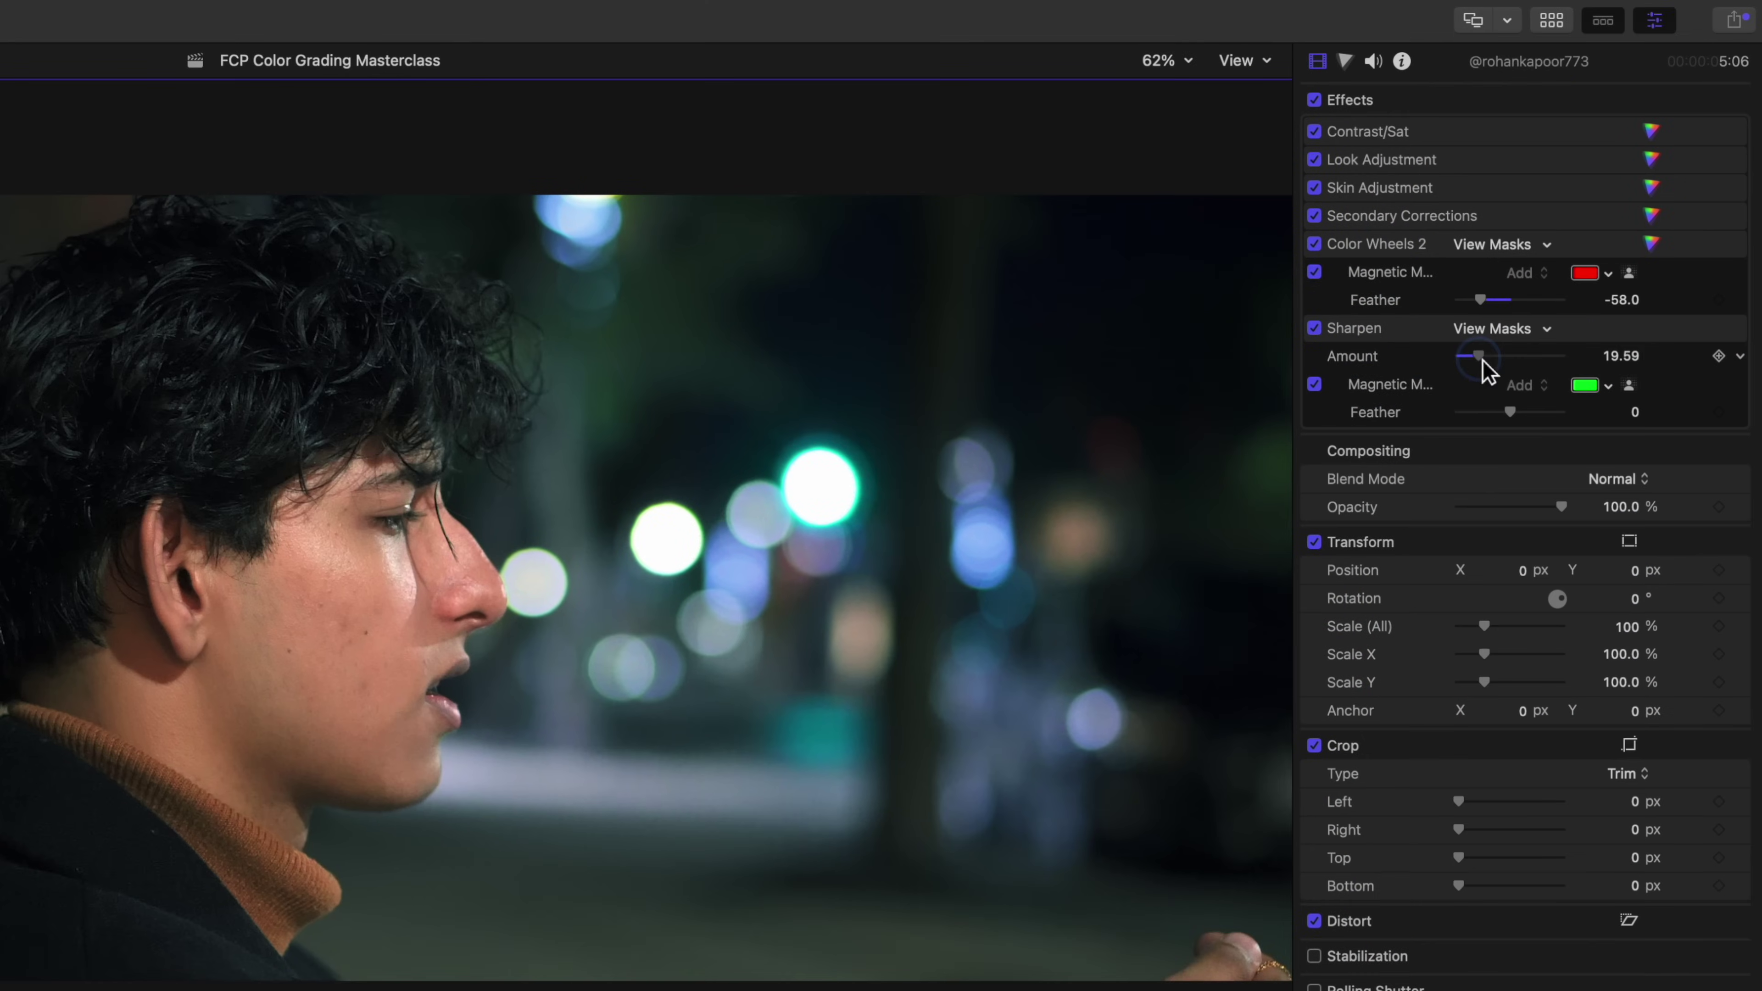
Set the Sharpen Amount to 2.09 and feather the mask edge to -53.0
drag(1720, 358, 1761, 368)
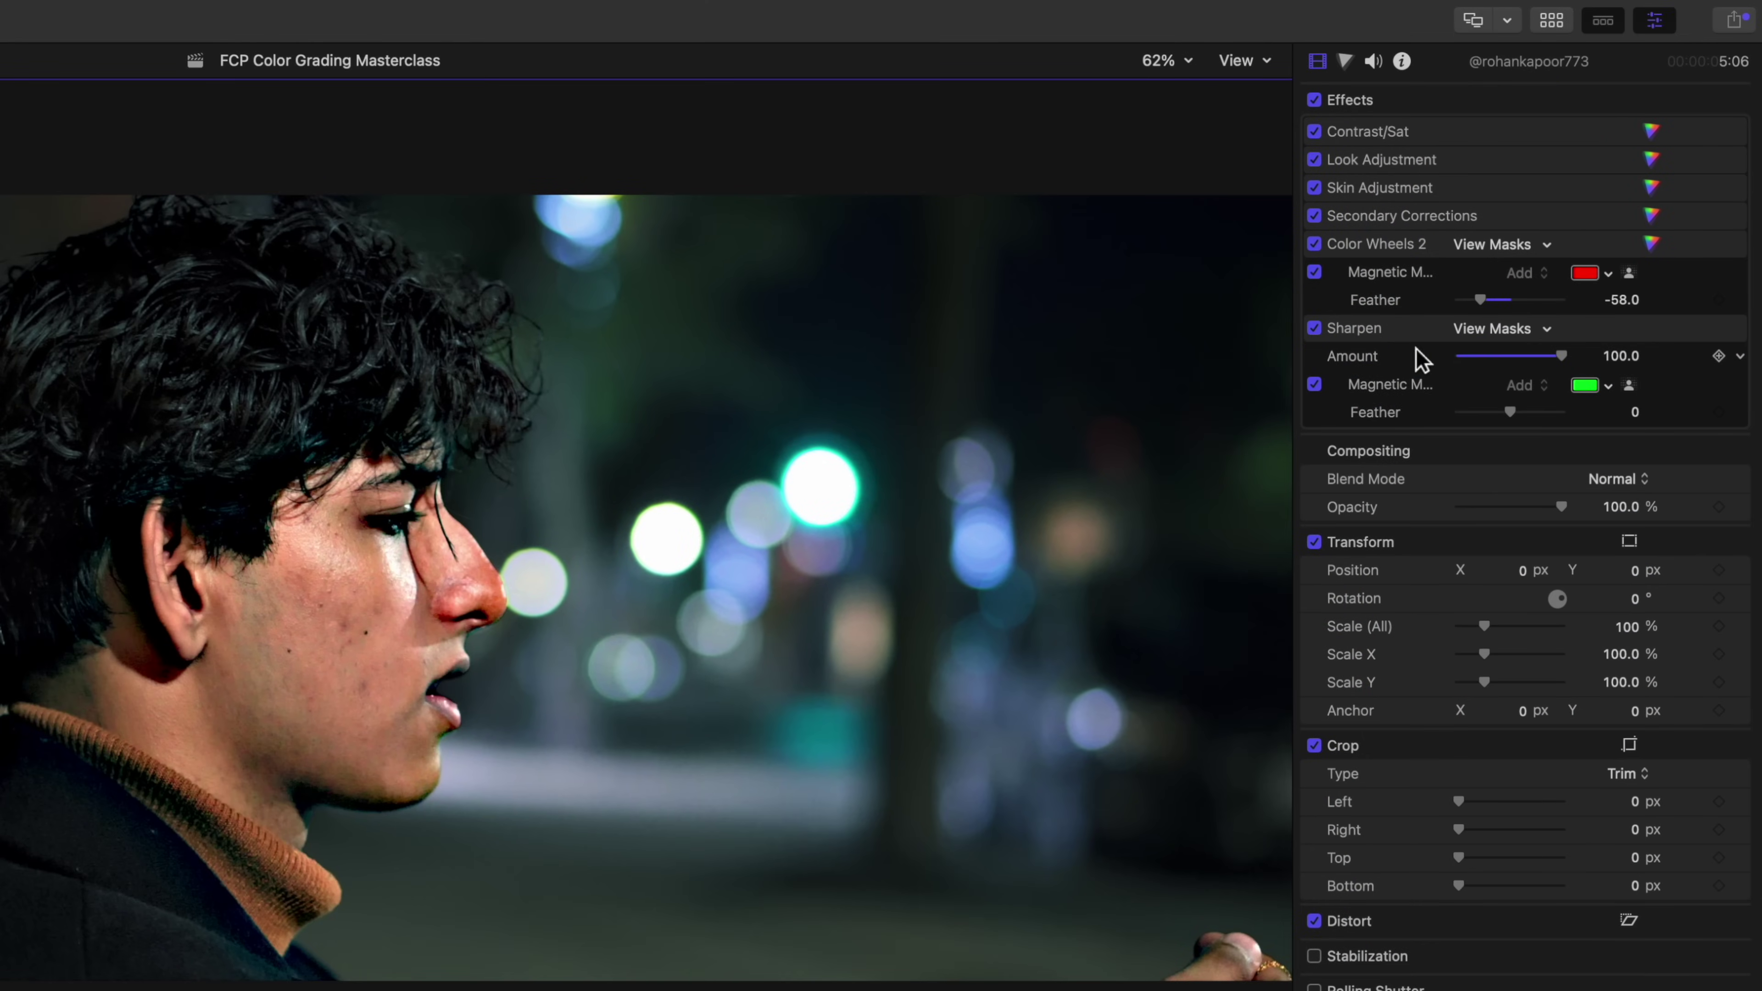
drag(1482, 367, 1470, 378)
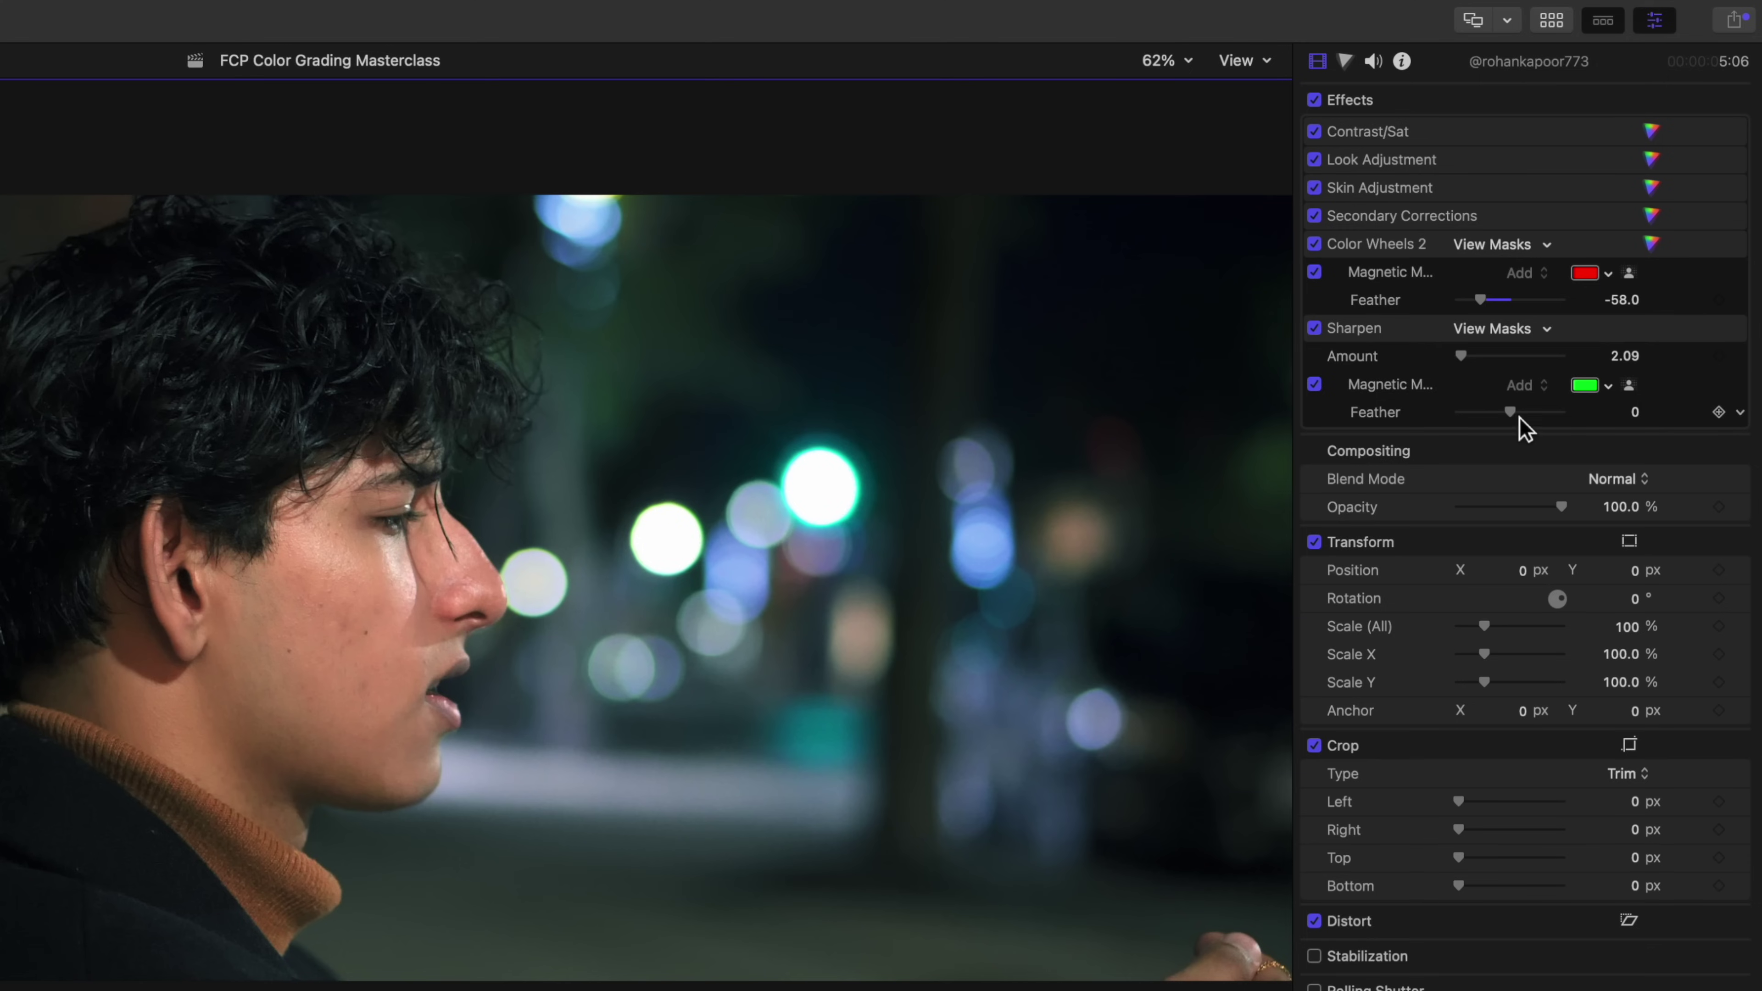
drag(1519, 417, 1487, 420)
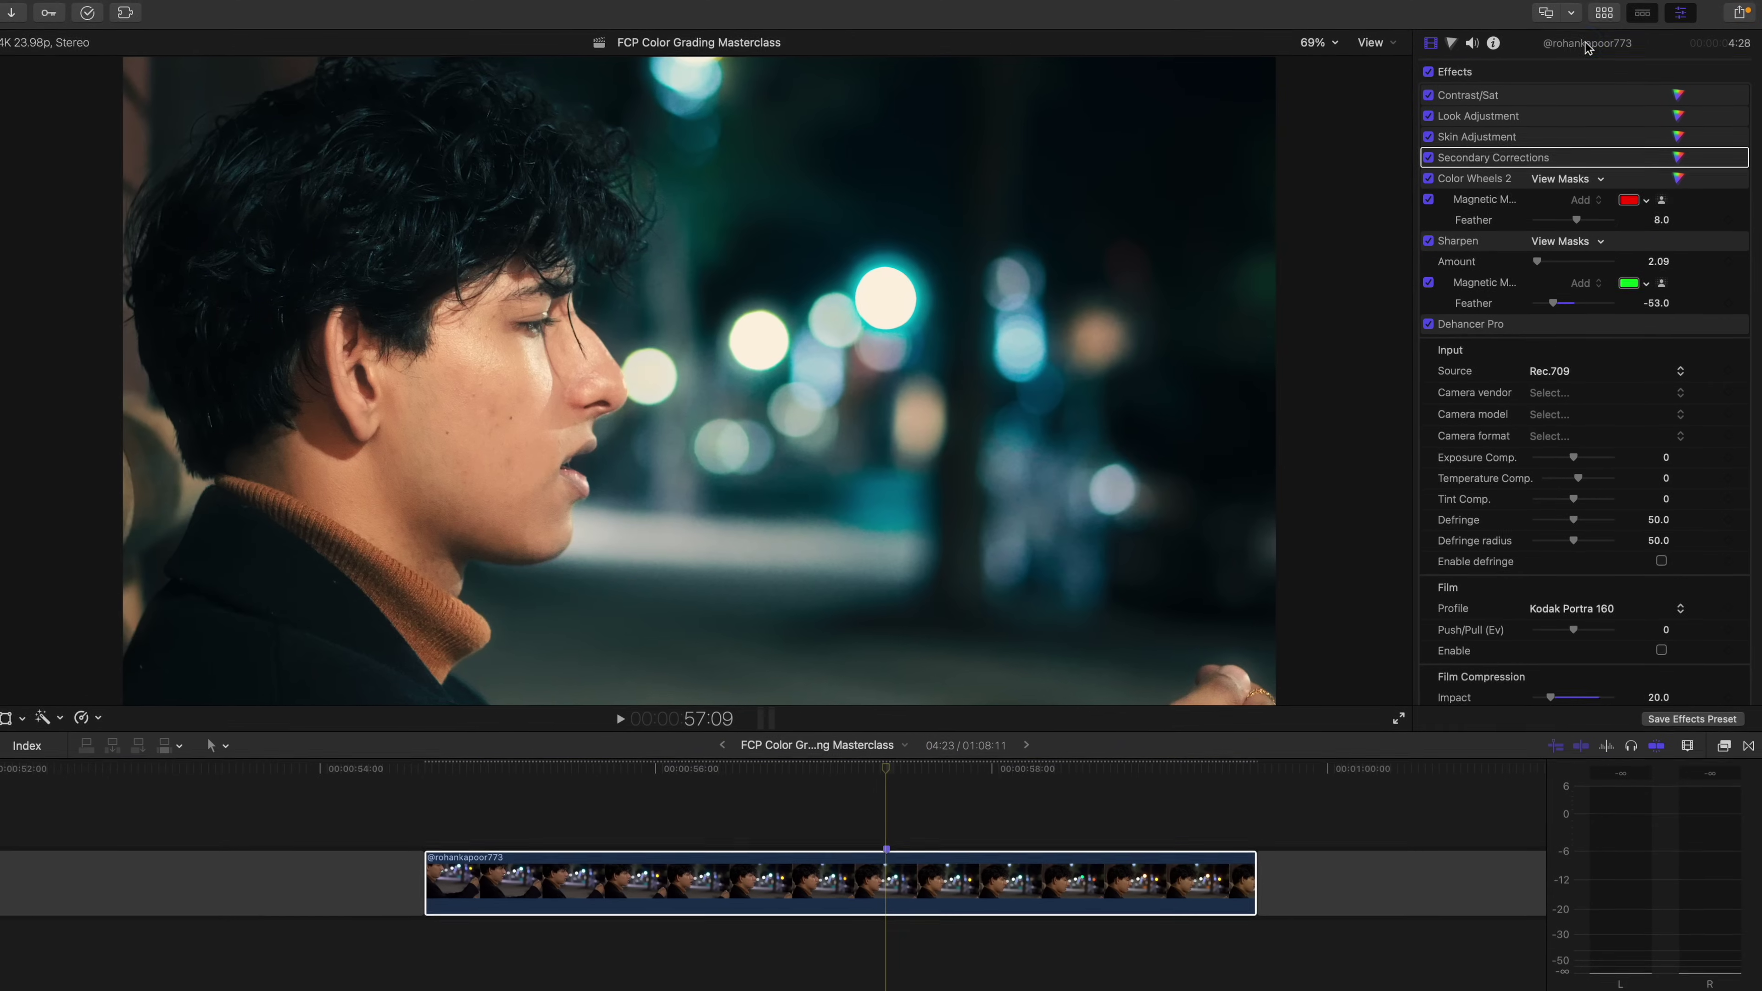
Select Dehancer Pro and toggle Film Compression off and on to compare the image
click(1558, 325)
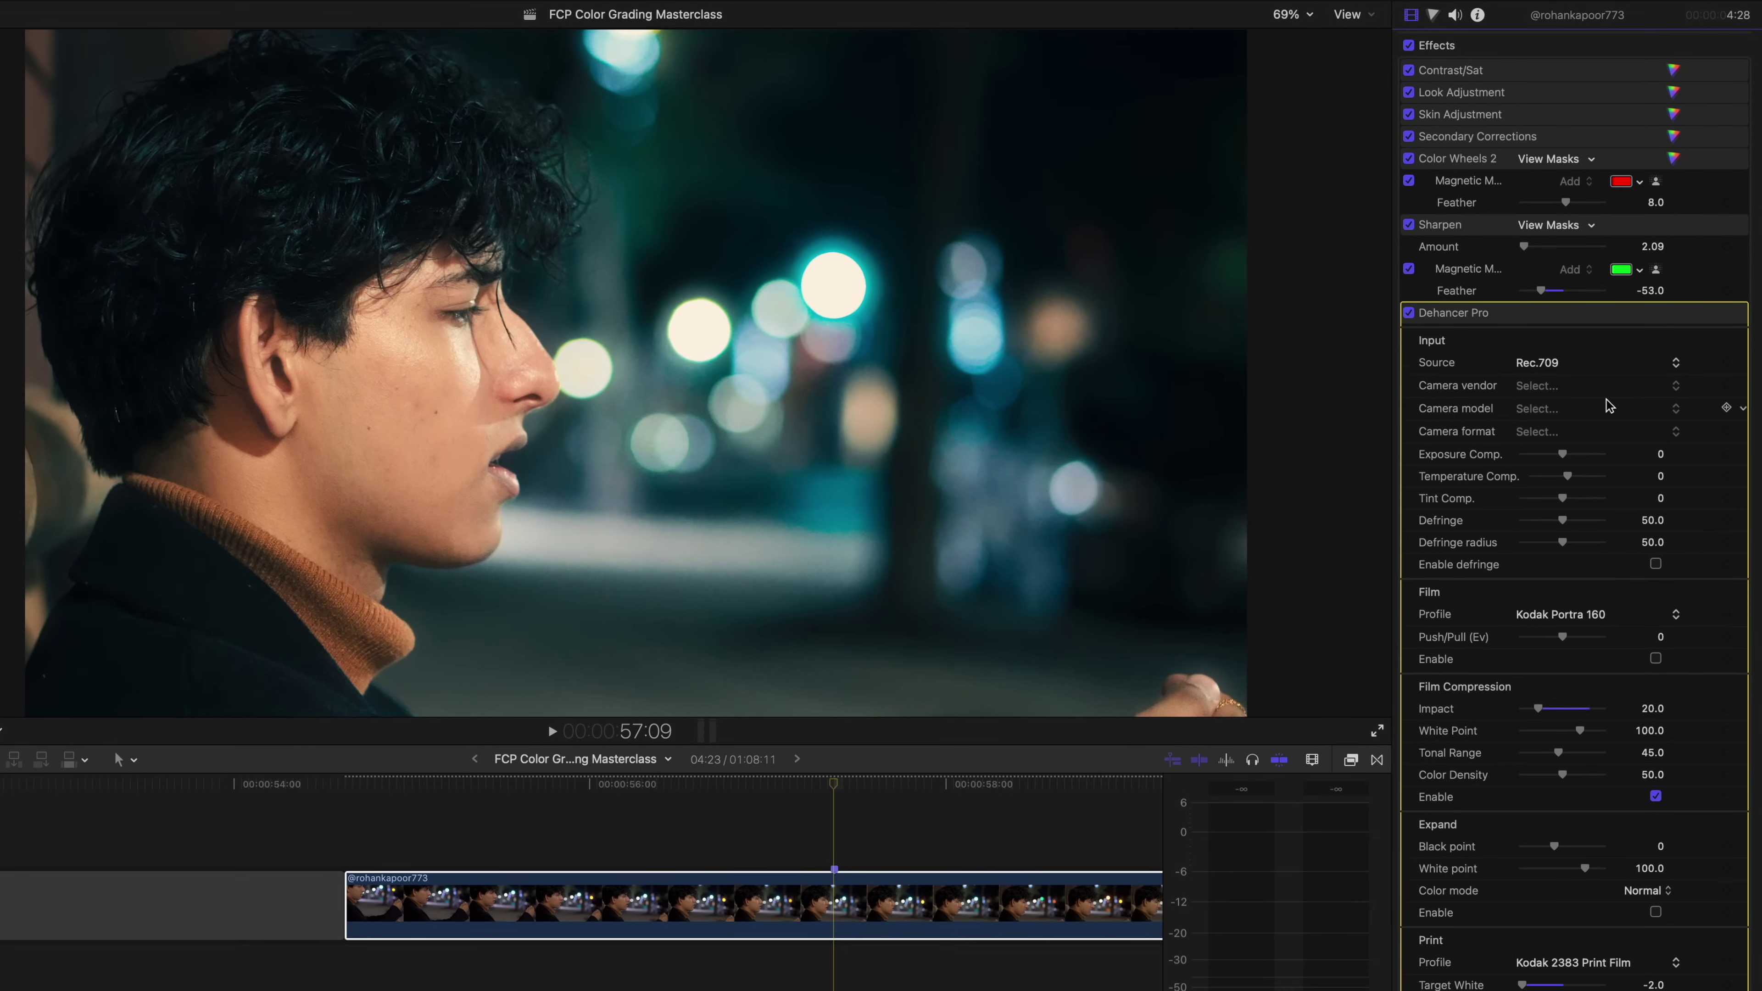
scroll(1609, 406, down, 5)
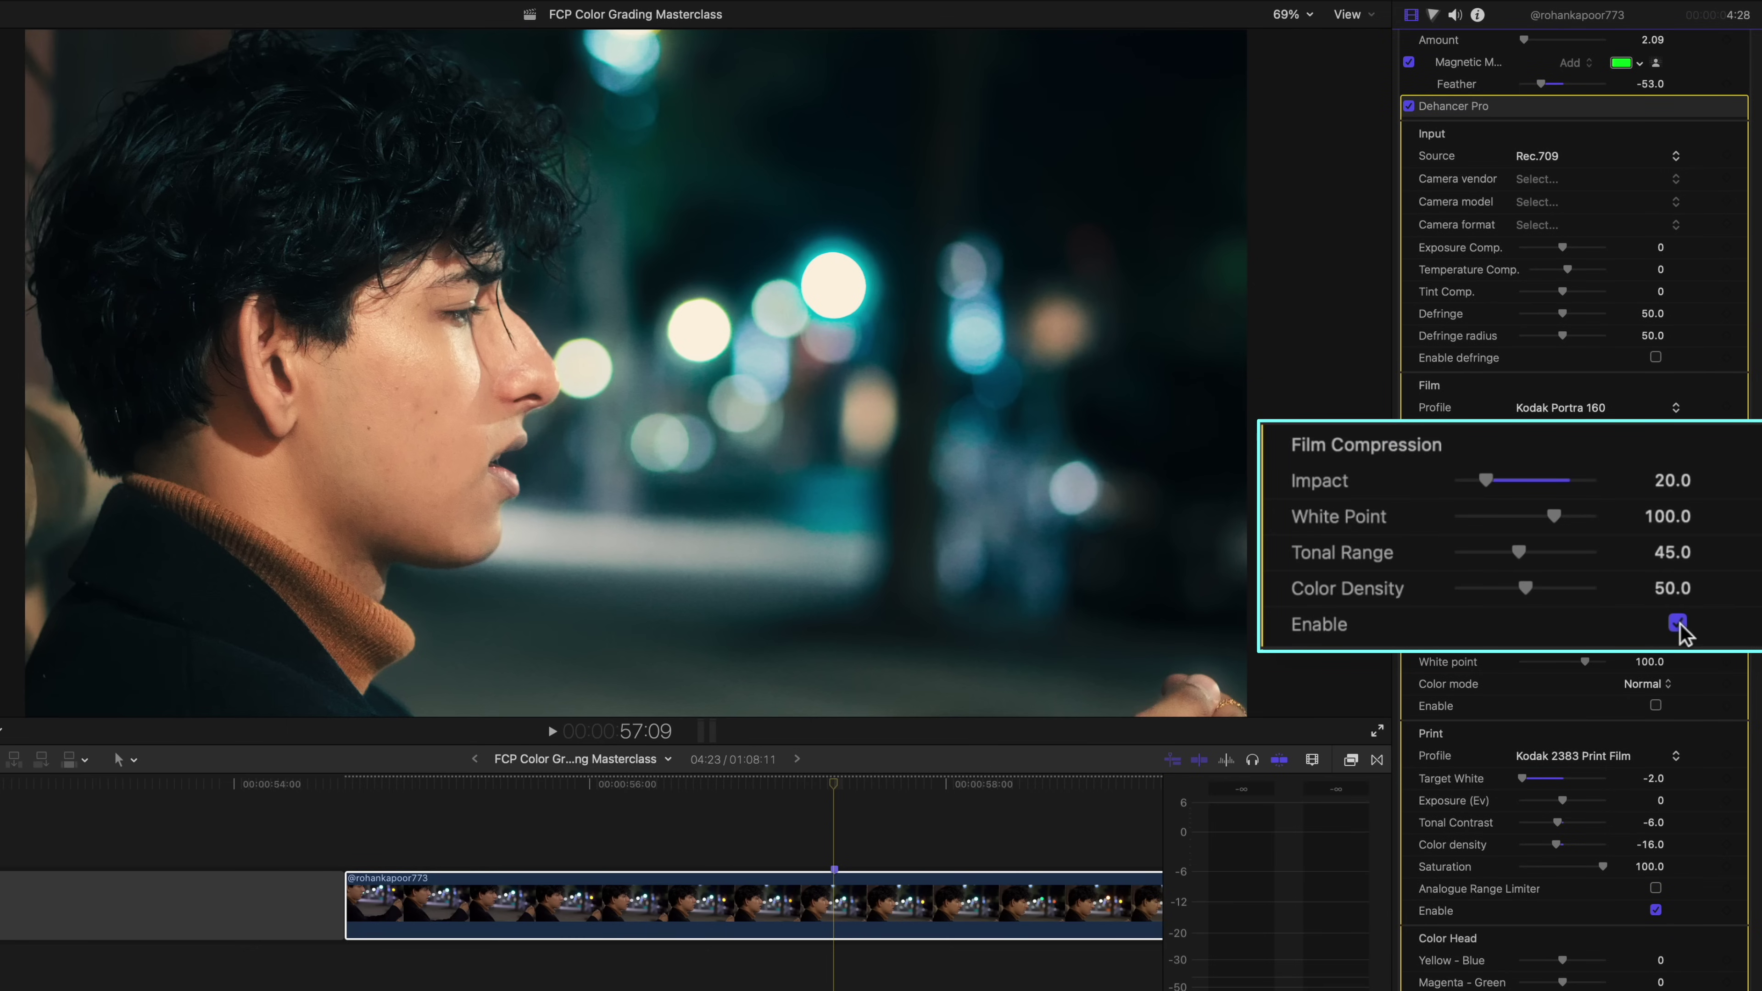
click(1678, 623)
click(1678, 623)
click(1678, 623)
click(1678, 622)
click(1678, 623)
click(1678, 623)
Try Film Compression Impact at 100, reset it to 20.0, and leave Film Compression enabled
drag(1520, 483, 1619, 494)
double_click(1621, 496)
click(1679, 624)
click(1679, 624)
click(1679, 624)
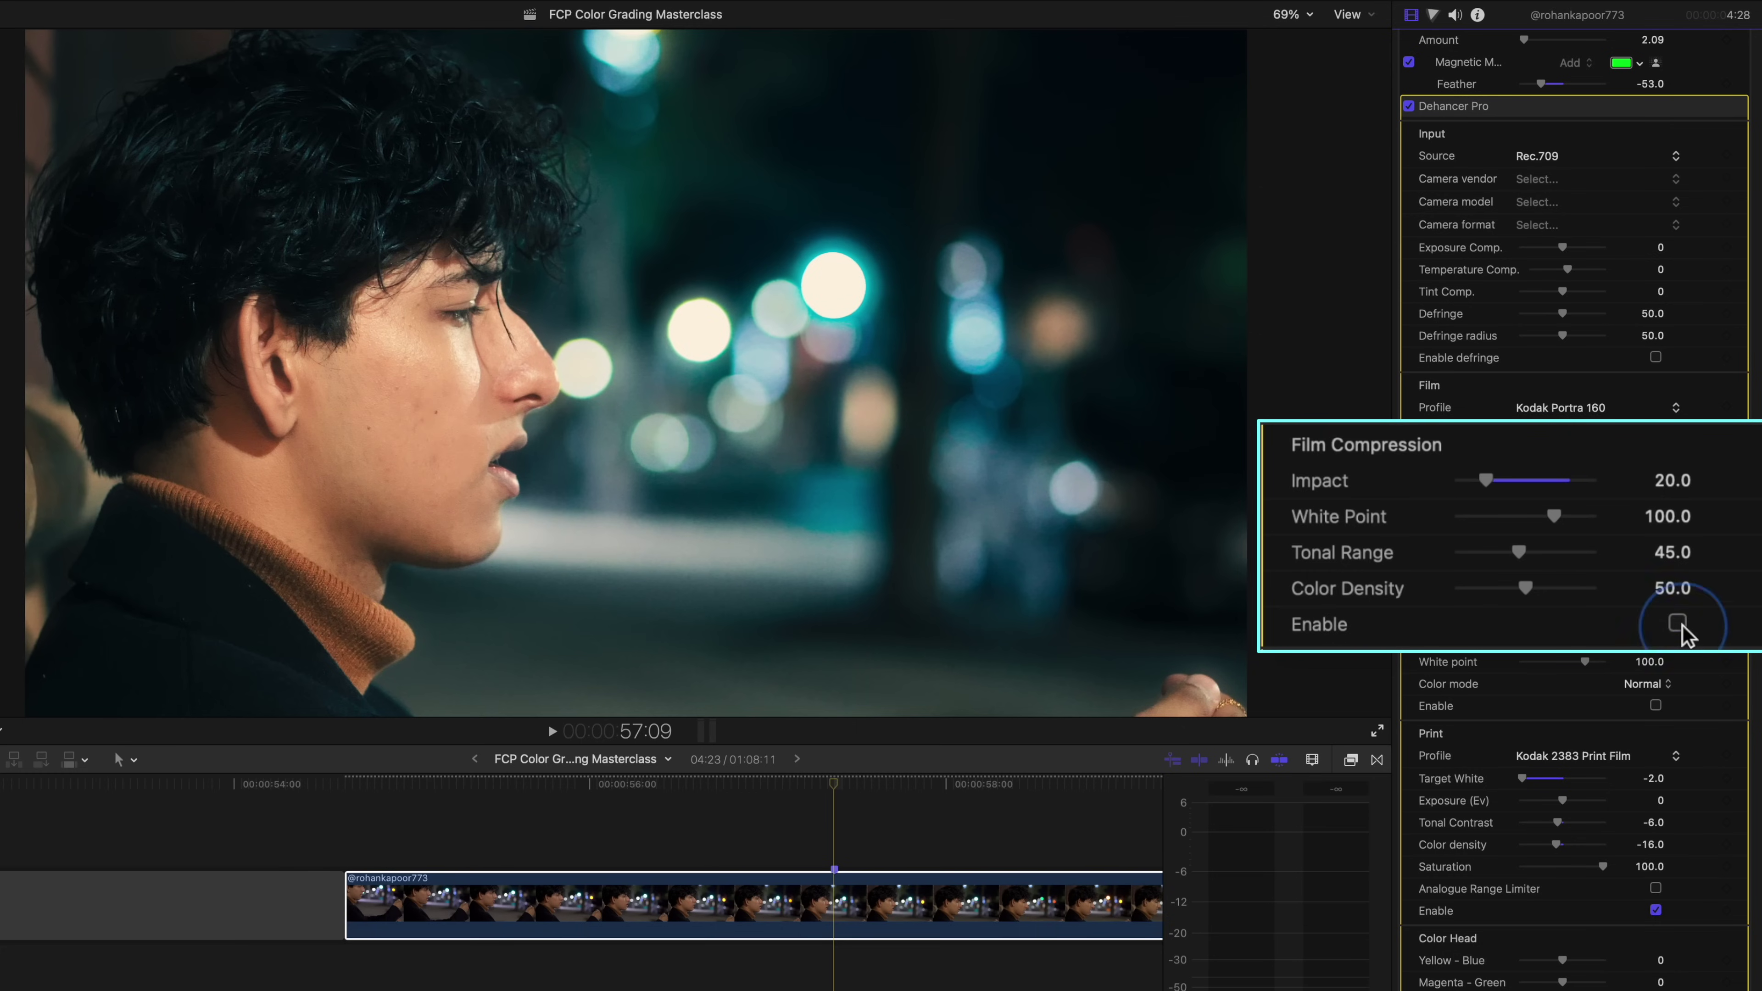
click(1656, 590)
Keep Kodak 2383 Print Film as the print profile and compare the grade with and without Print
scroll(1627, 536, down, 5)
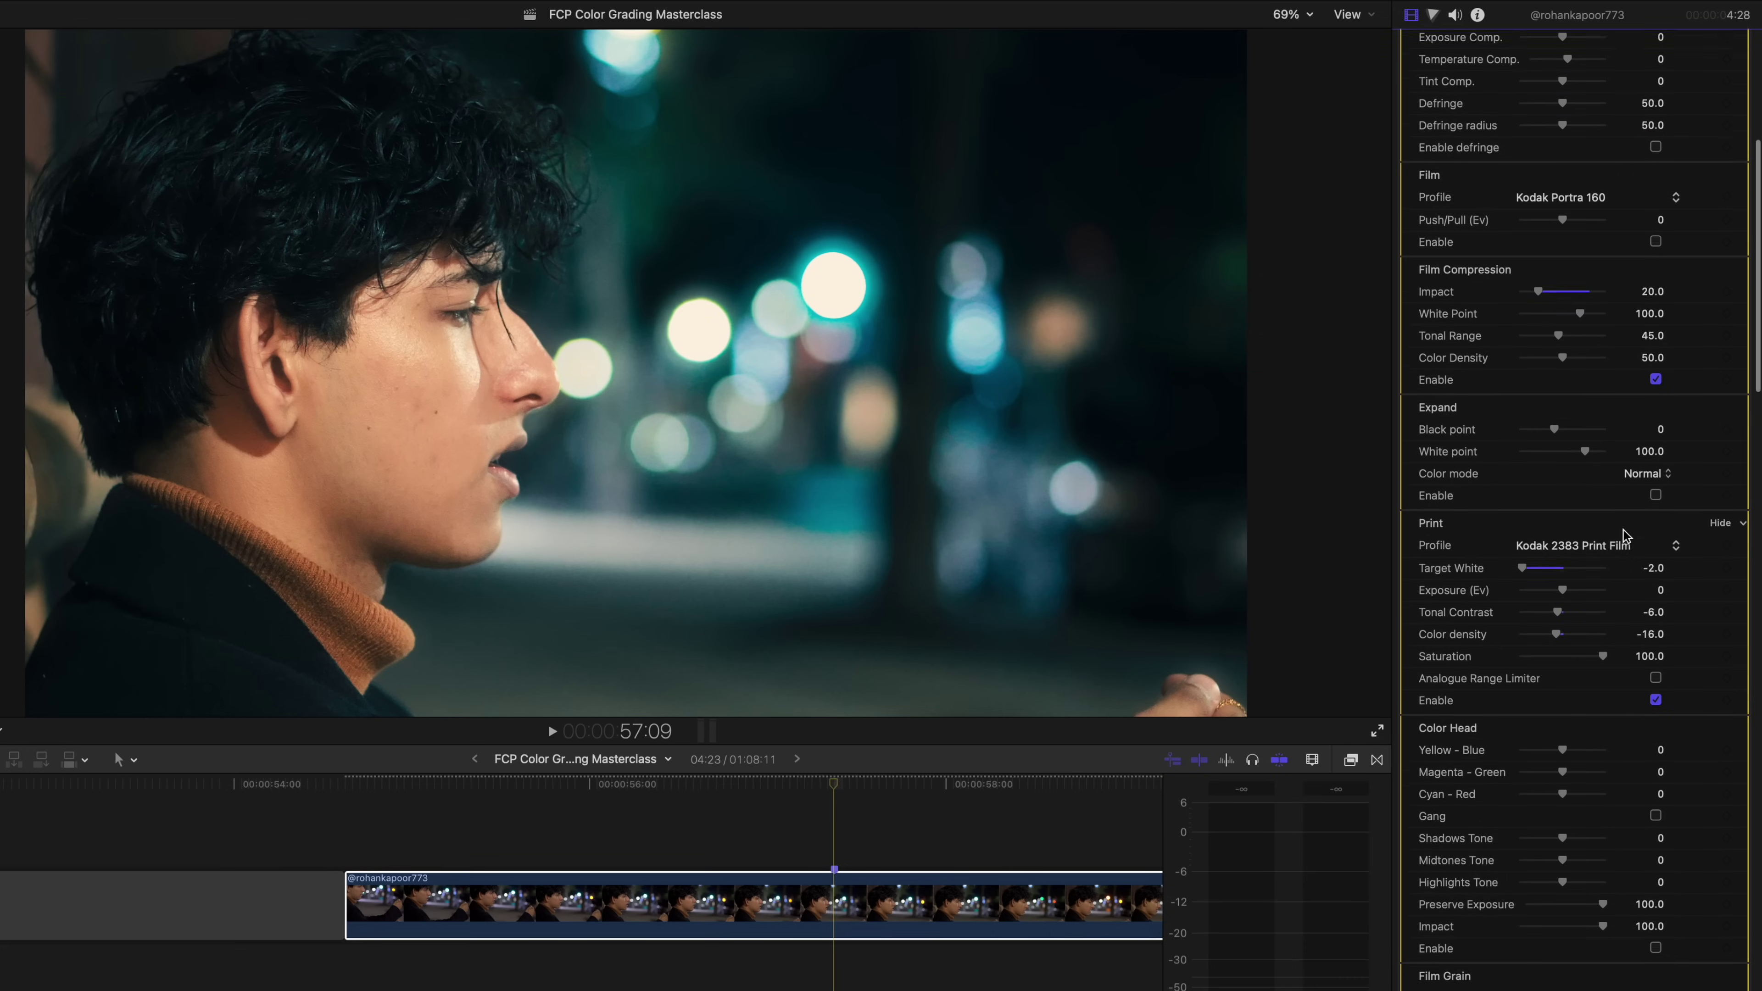
click(1615, 515)
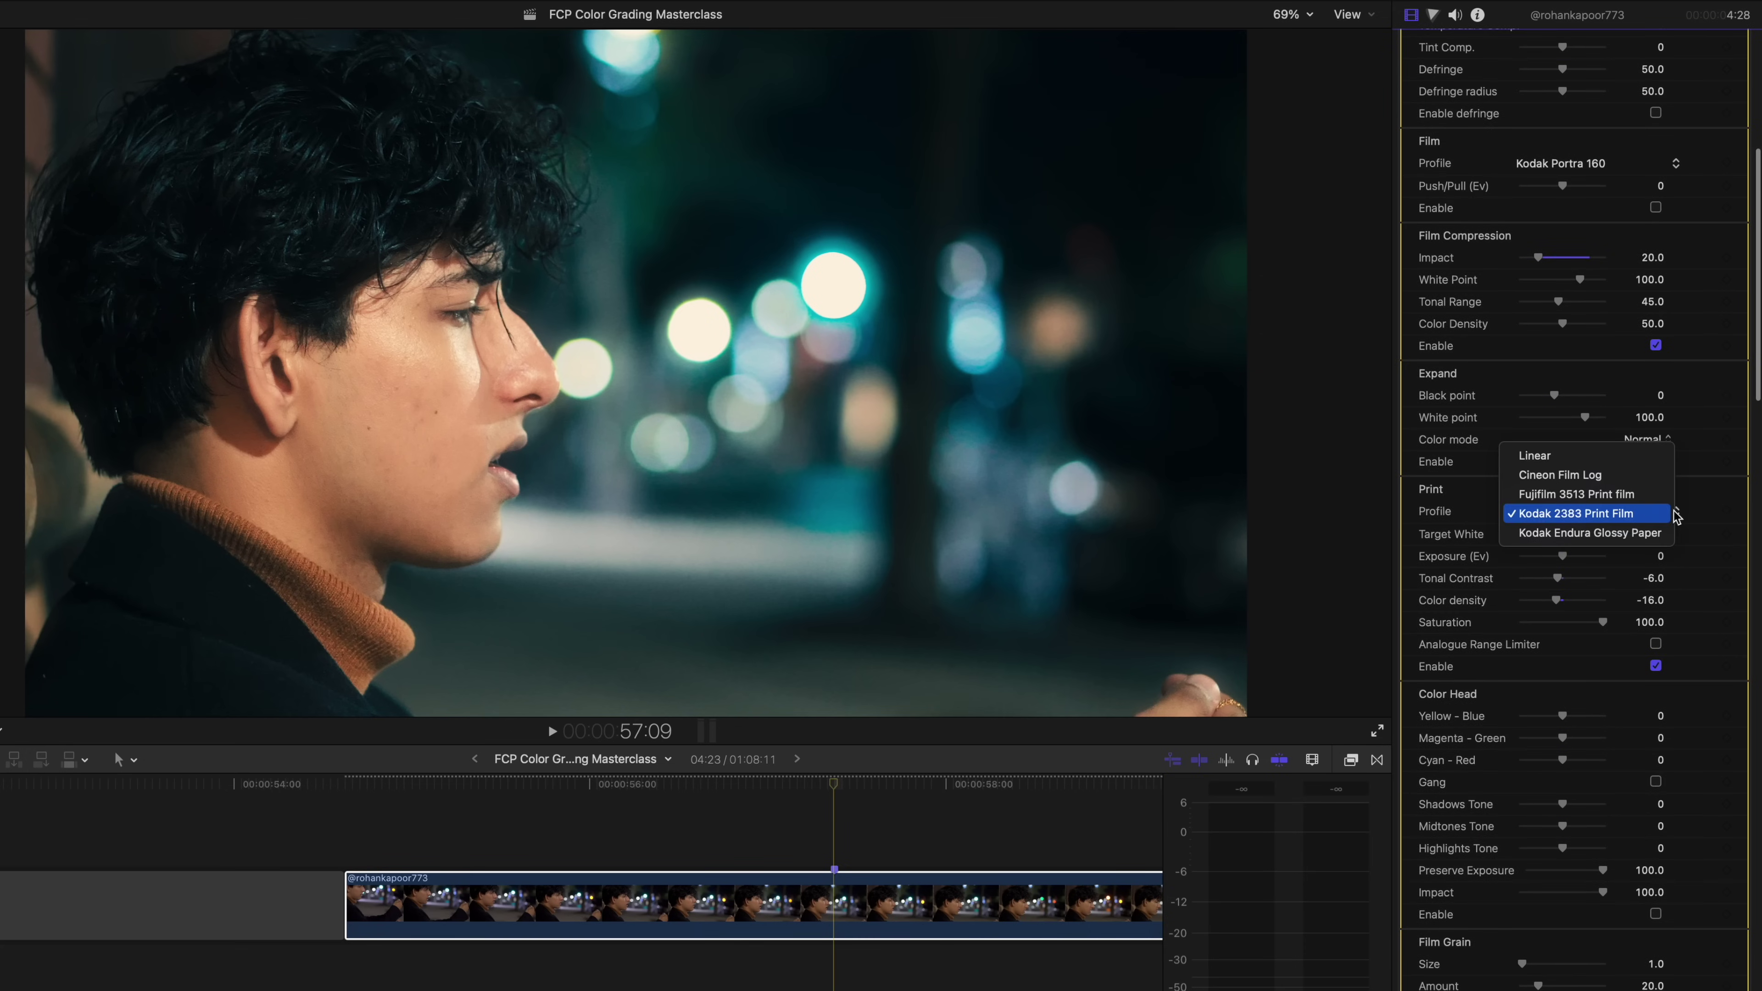
click(1695, 617)
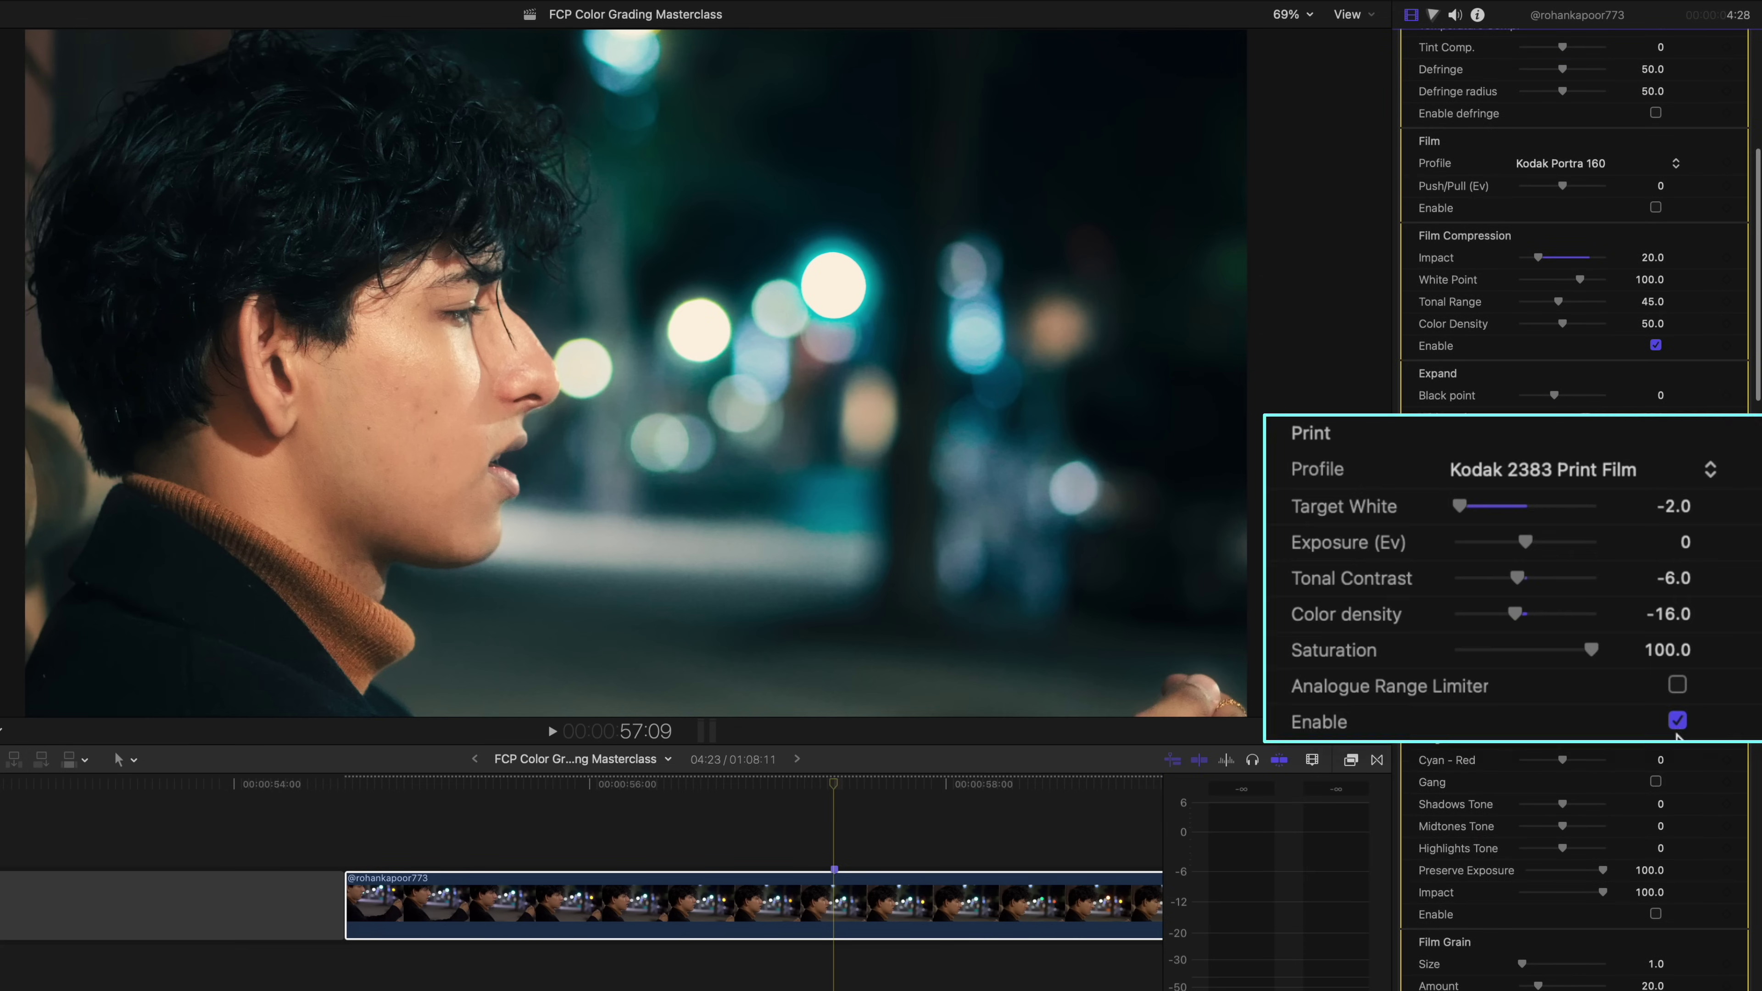
click(1679, 722)
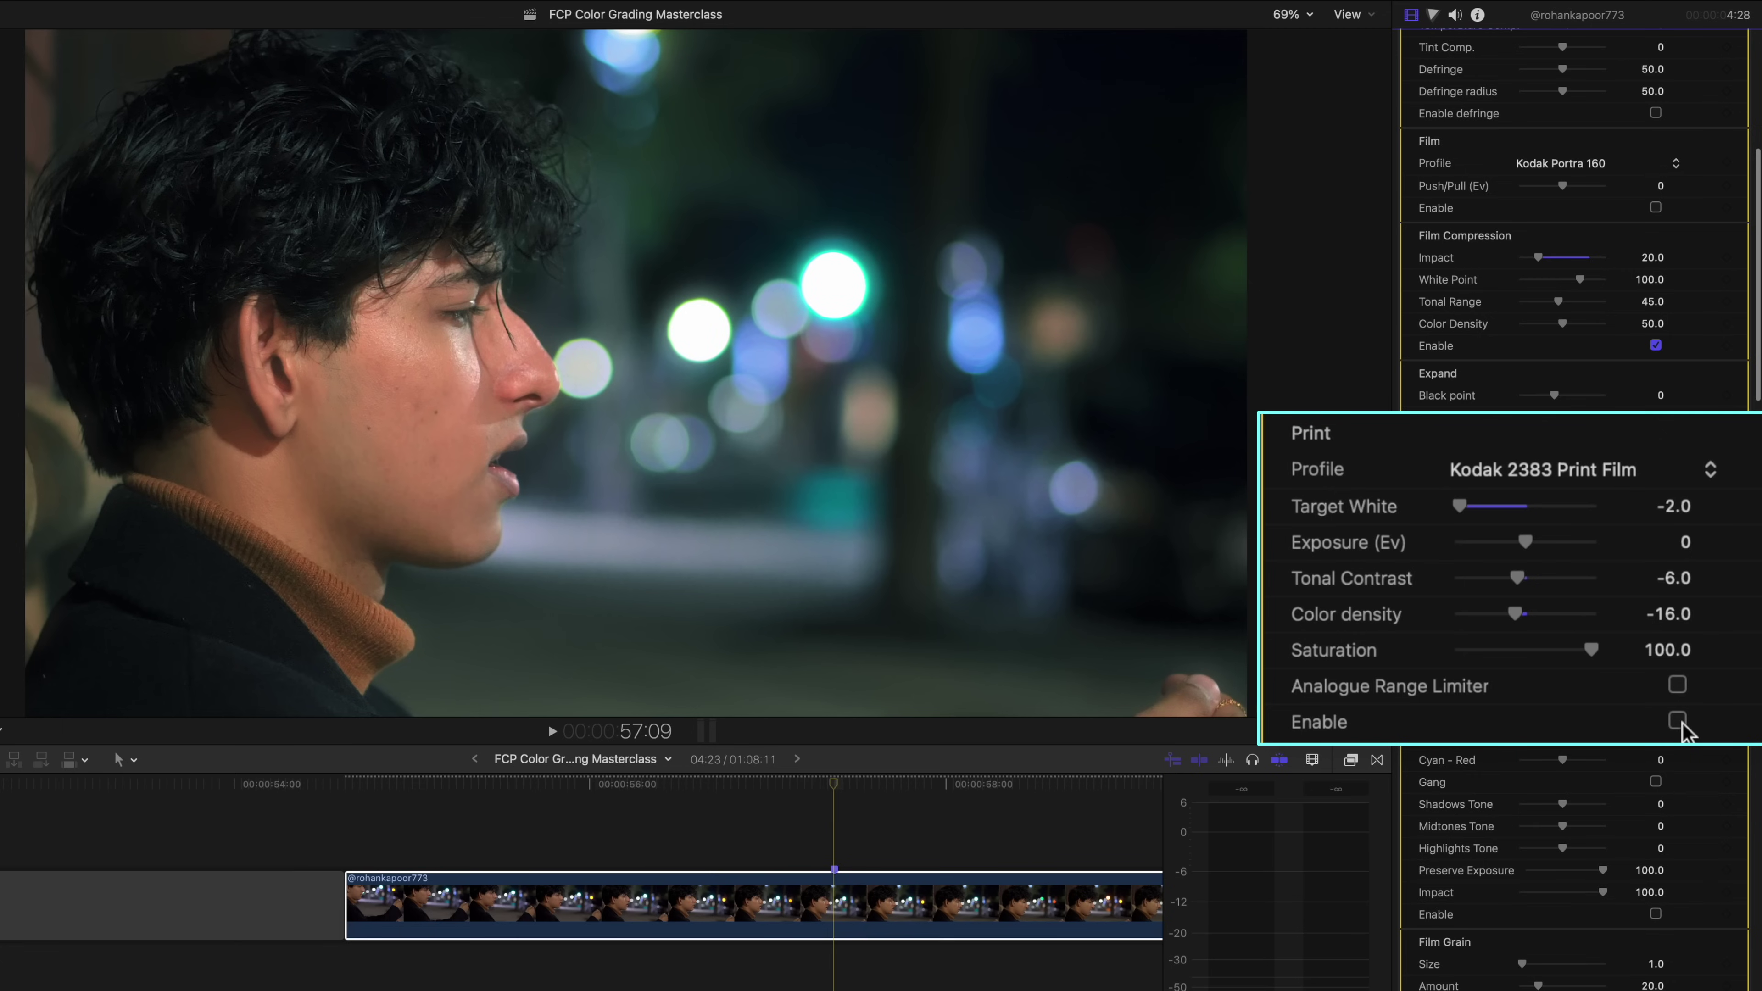
click(1679, 722)
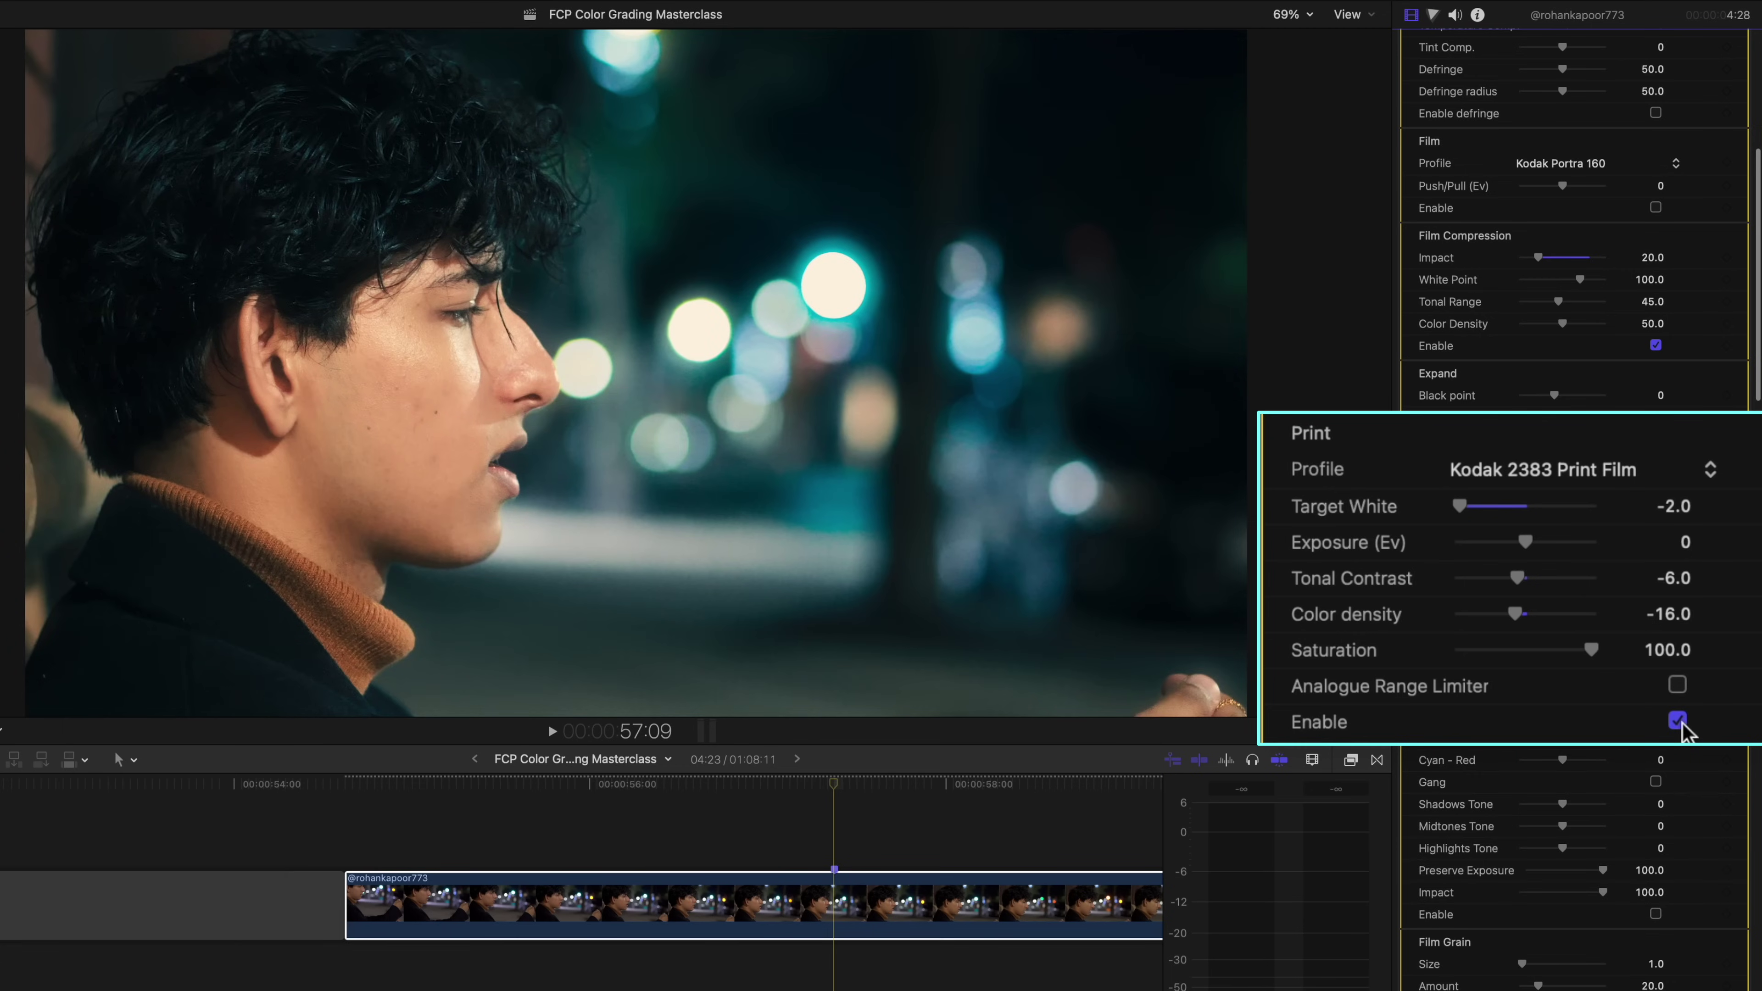
click(1679, 721)
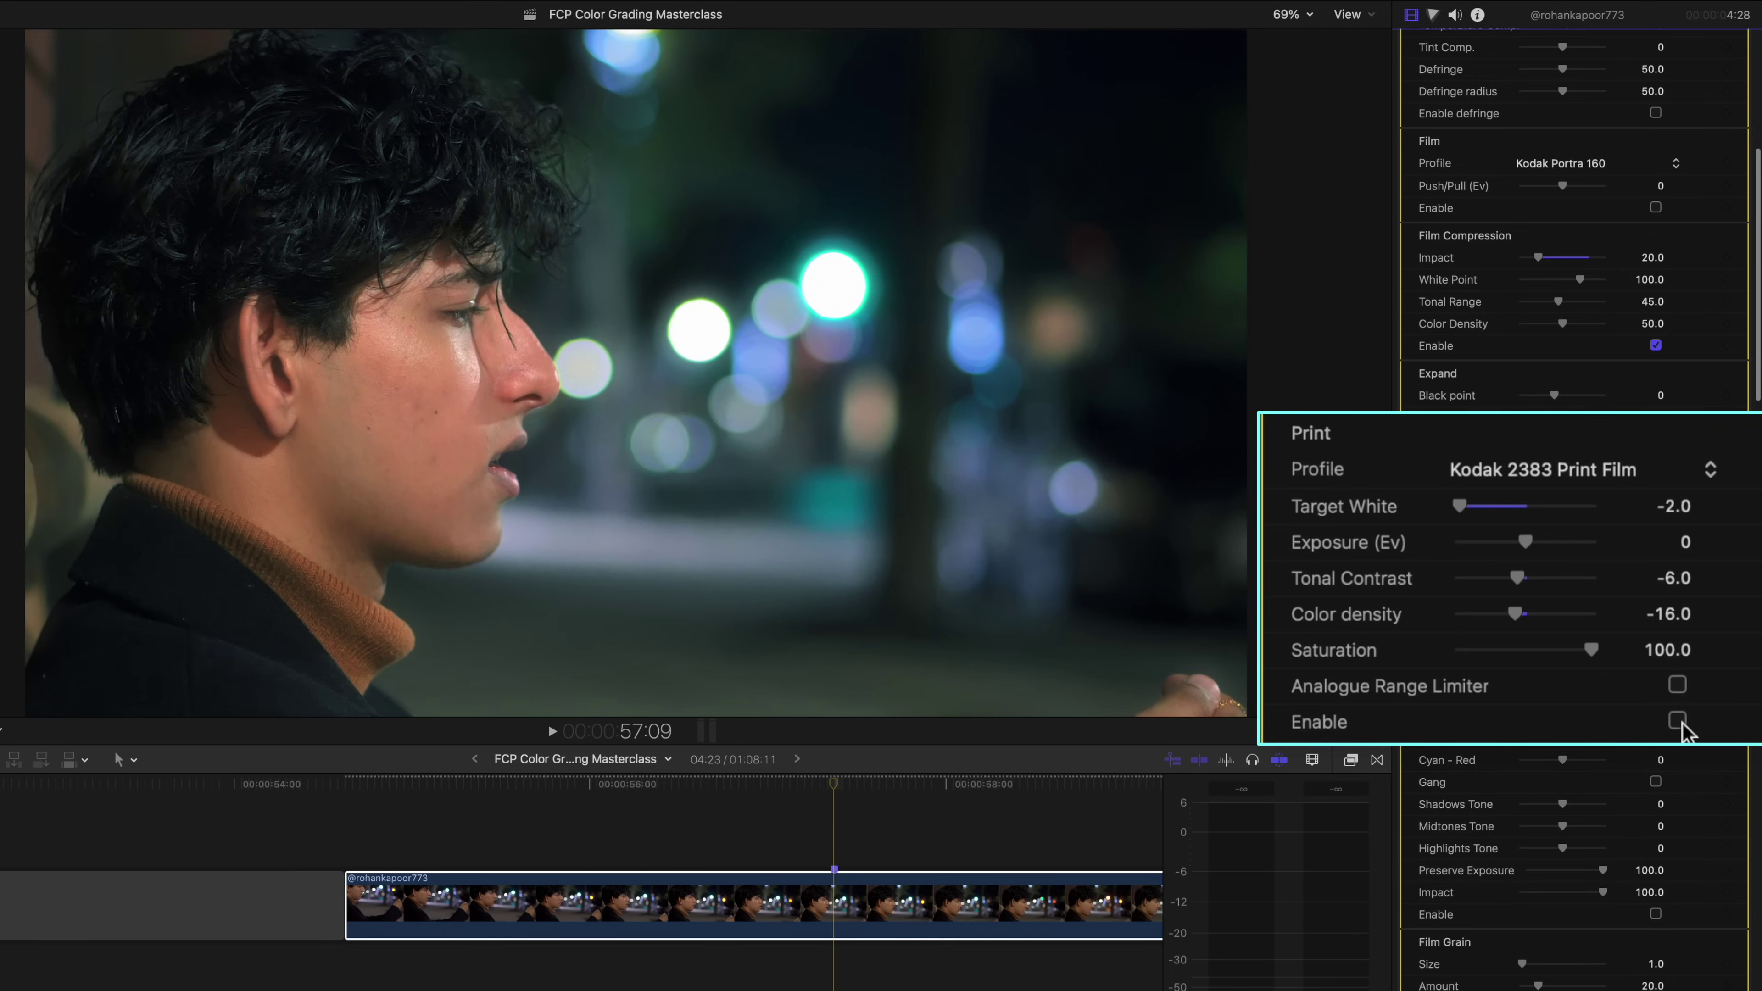
click(1679, 721)
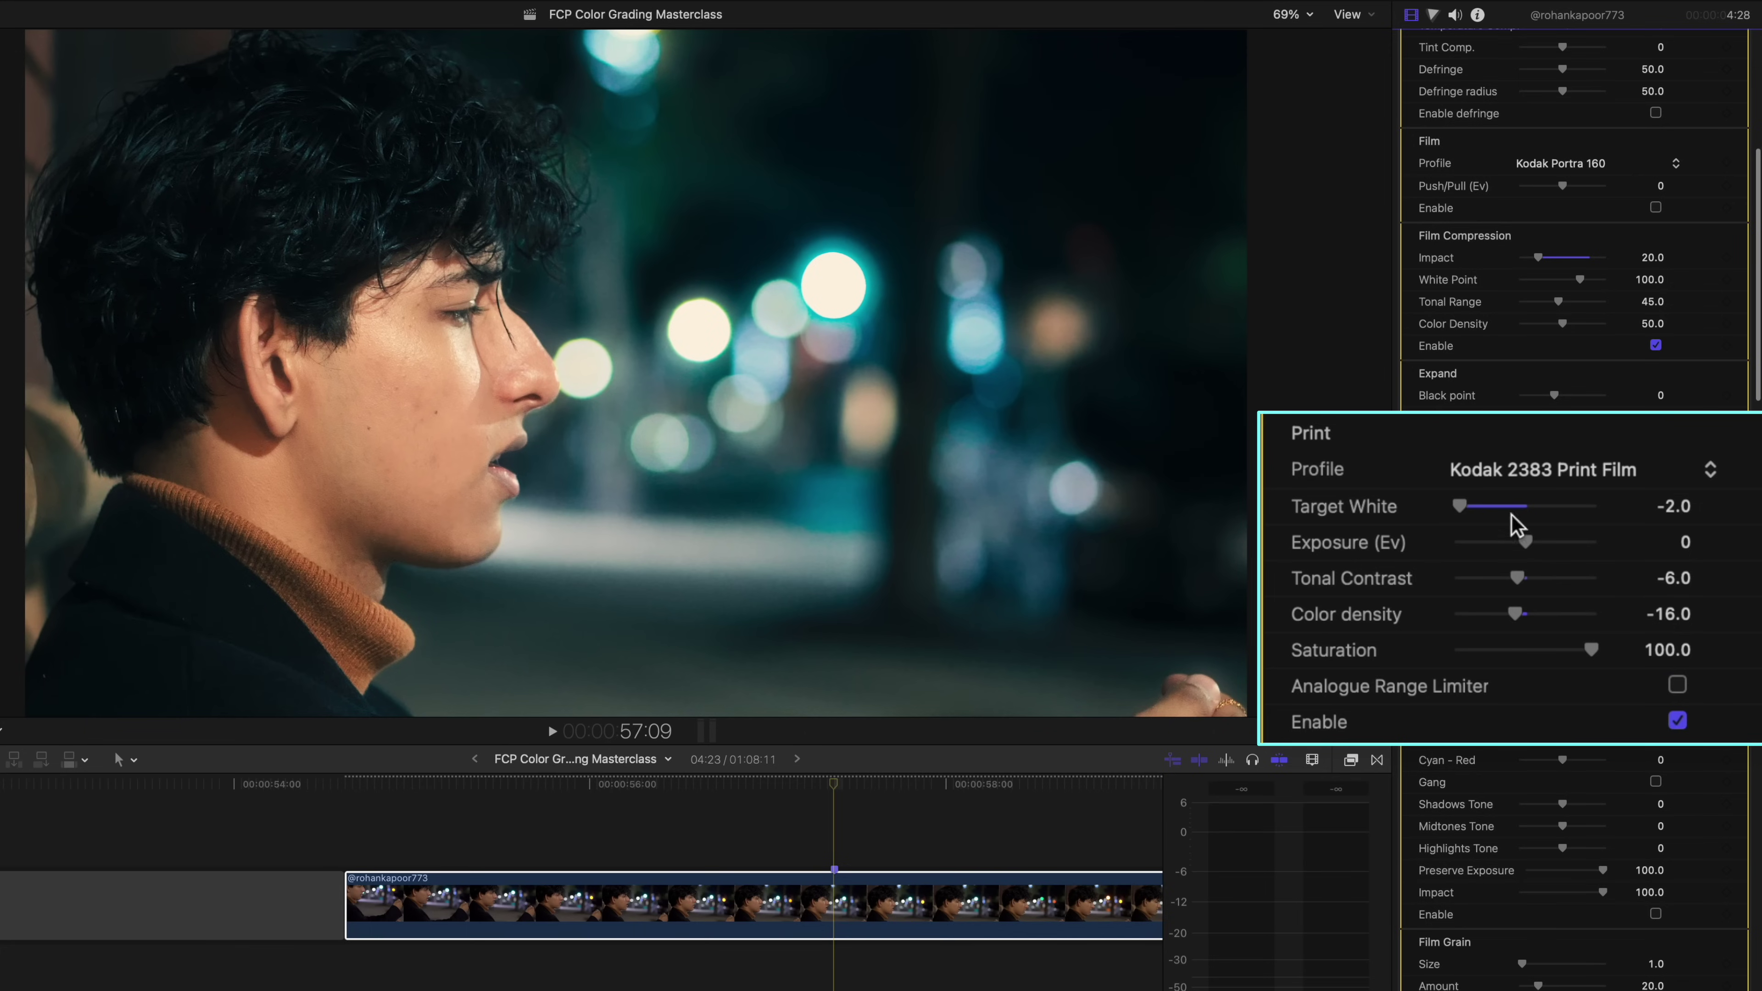
Try other Target White values, return to -2.0, and leave the print stage enabled
drag(1515, 525, 1401, 535)
click(1679, 722)
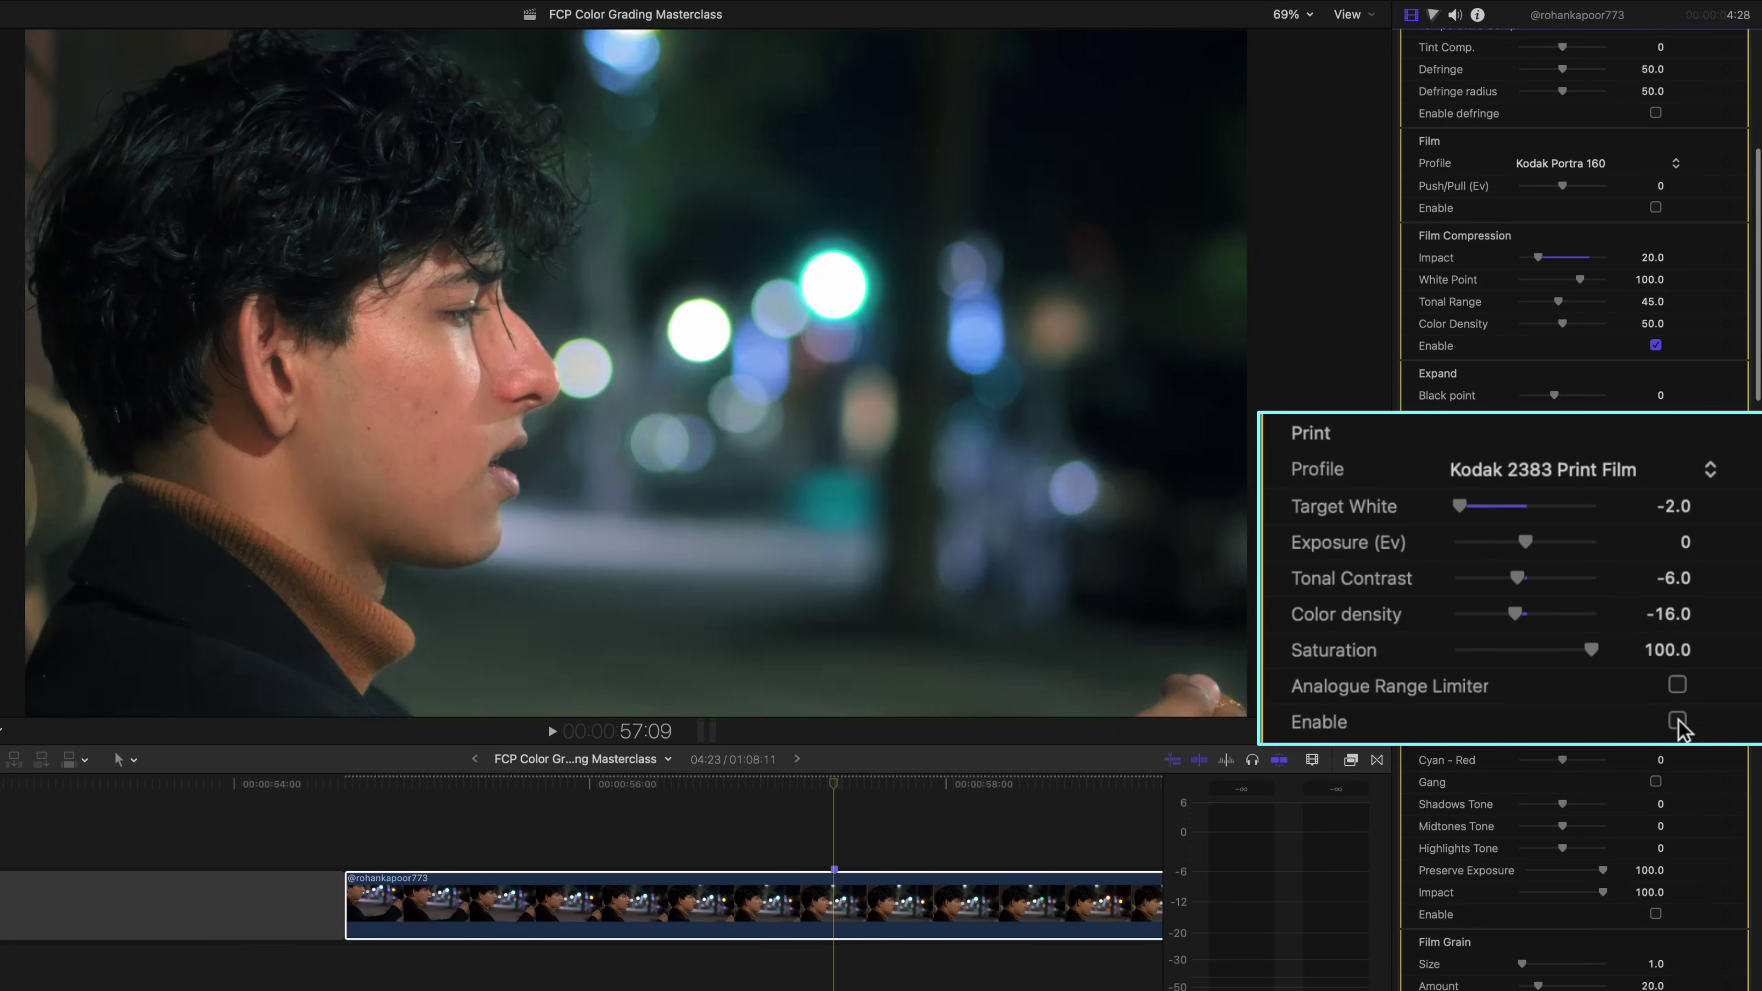
click(1679, 722)
click(1679, 722)
click(1679, 721)
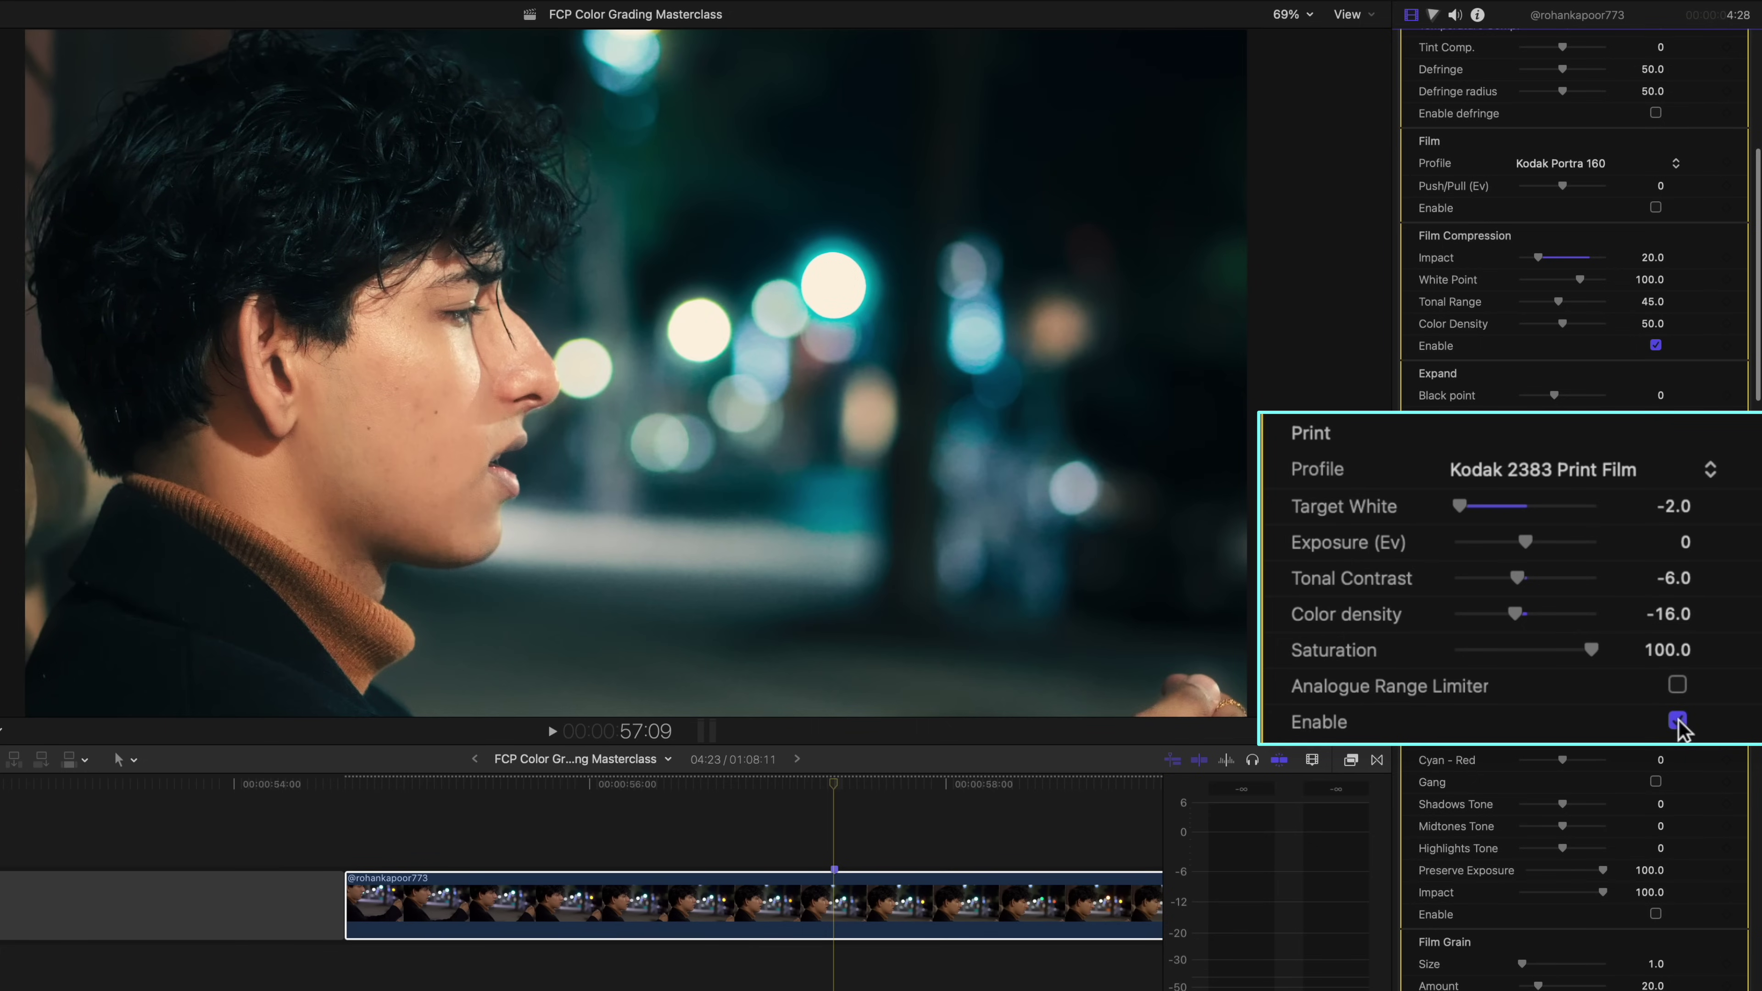
click(1679, 721)
click(1679, 721)
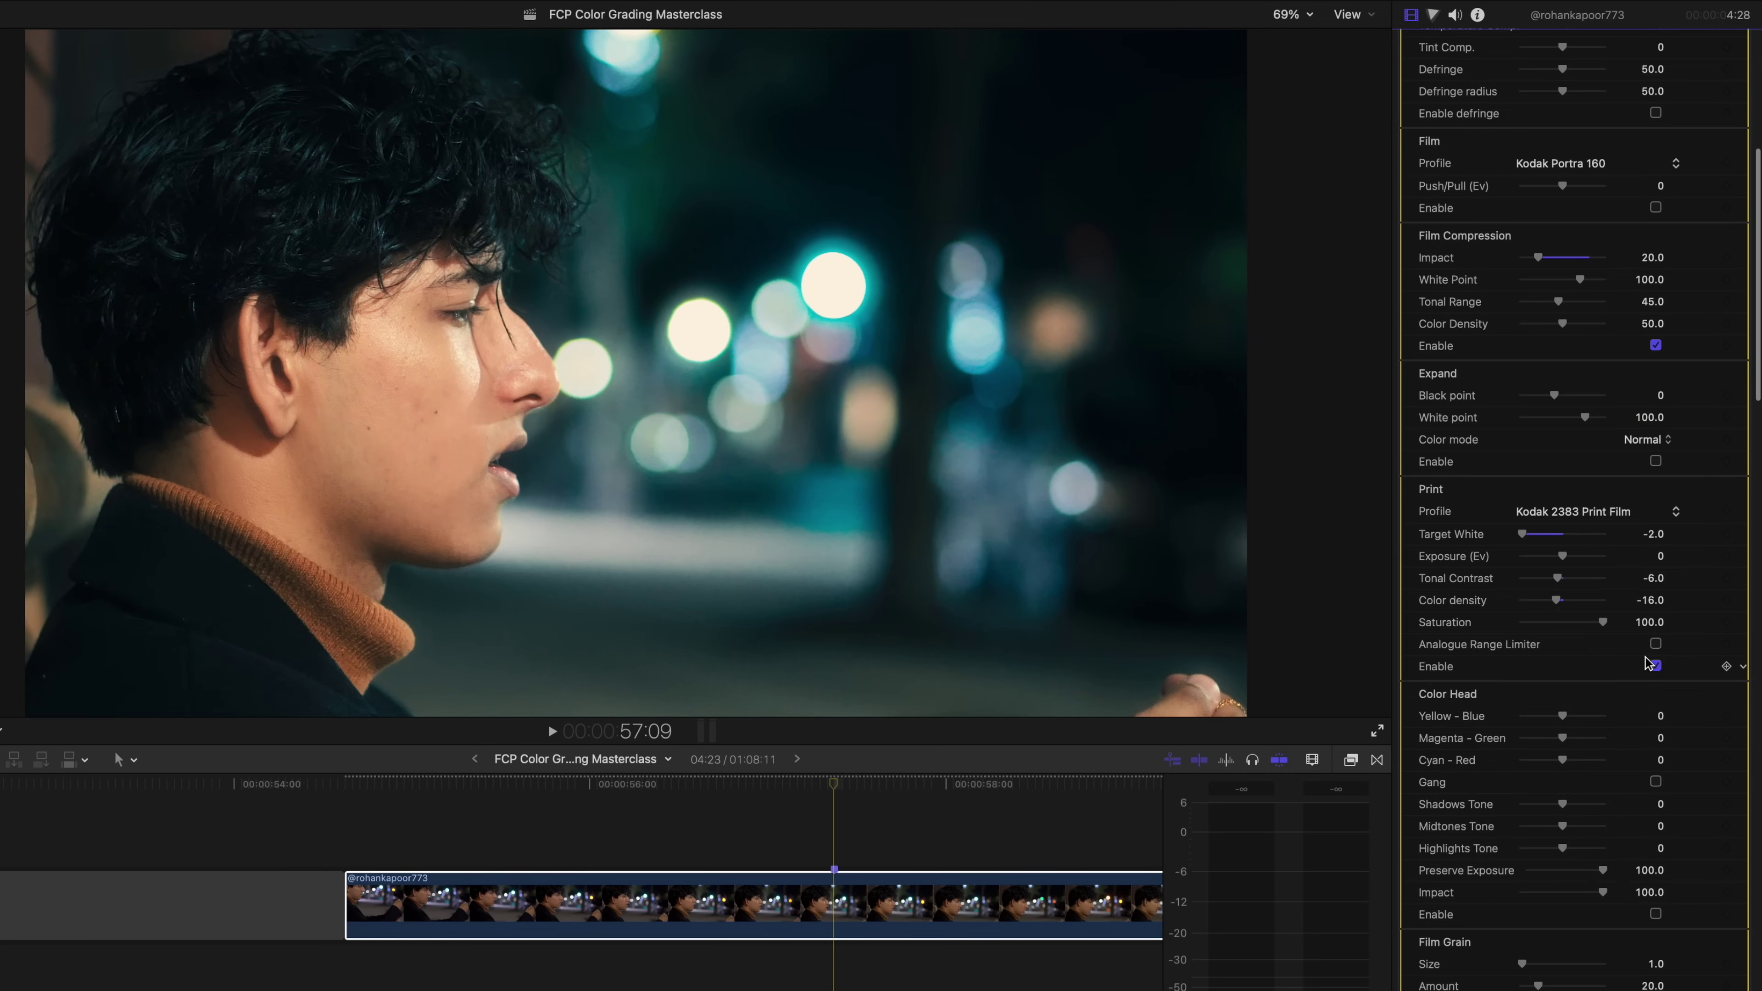
Enable the Halation and Bloom stages in the Dehancer Pro inspector
scroll(1649, 663, down, 15)
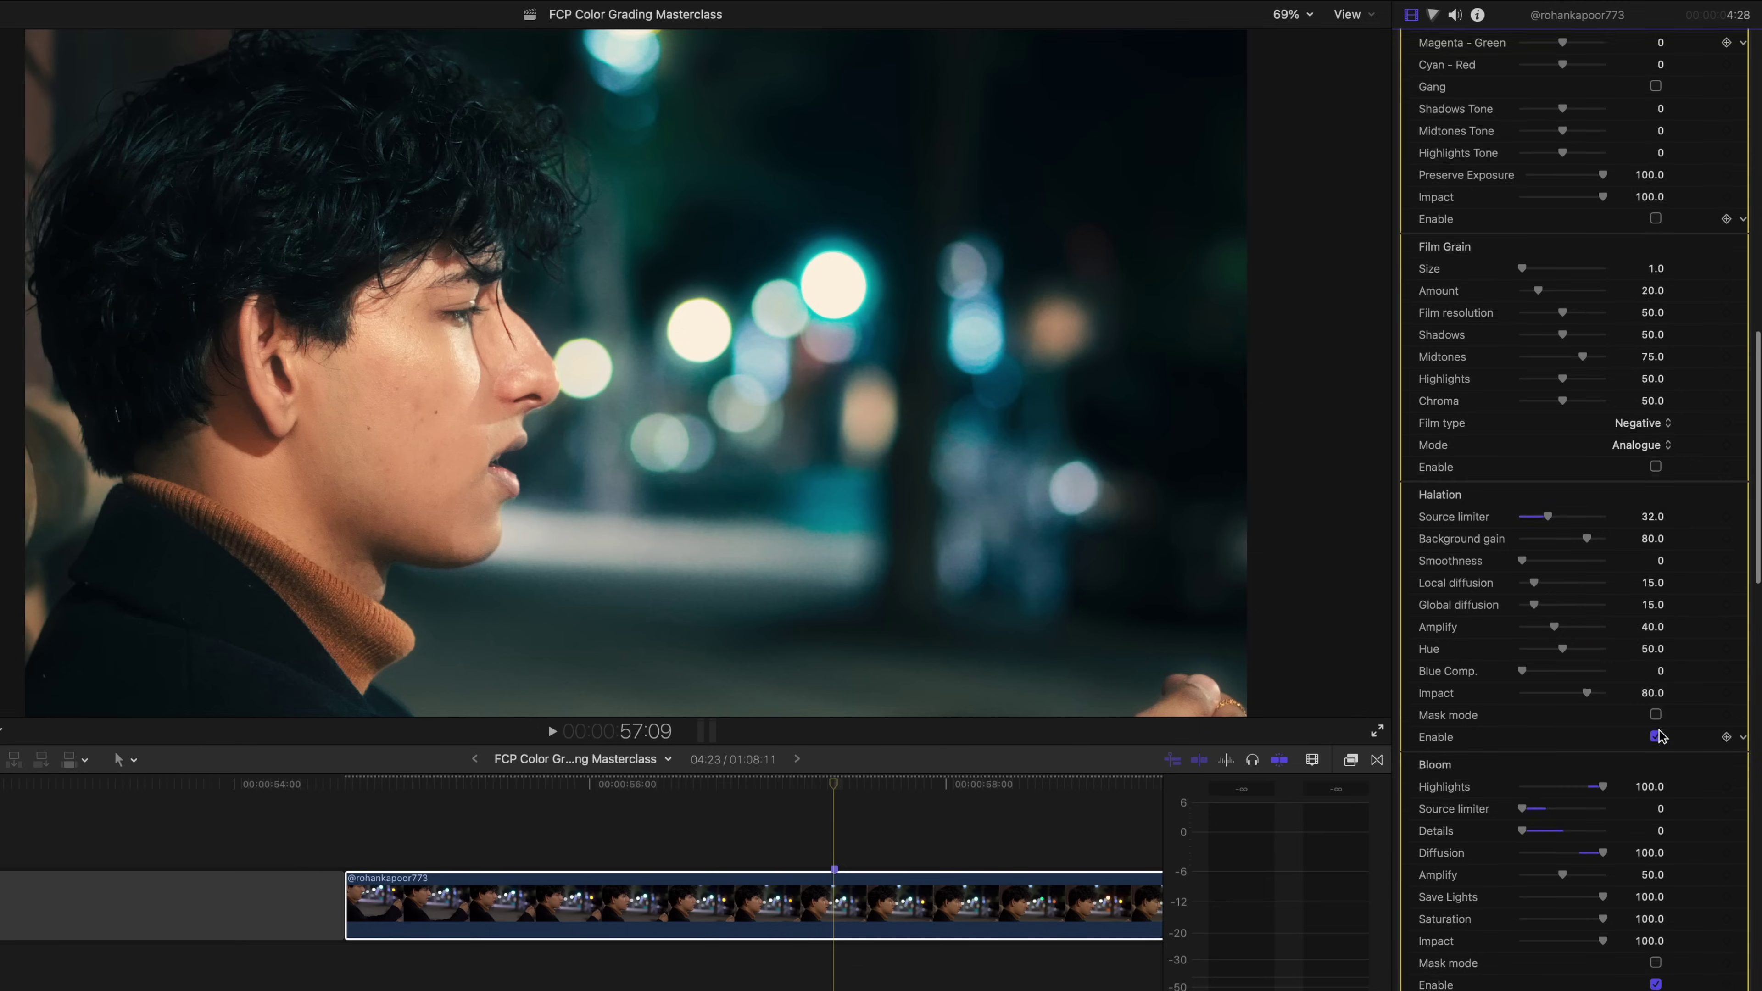
click(1673, 689)
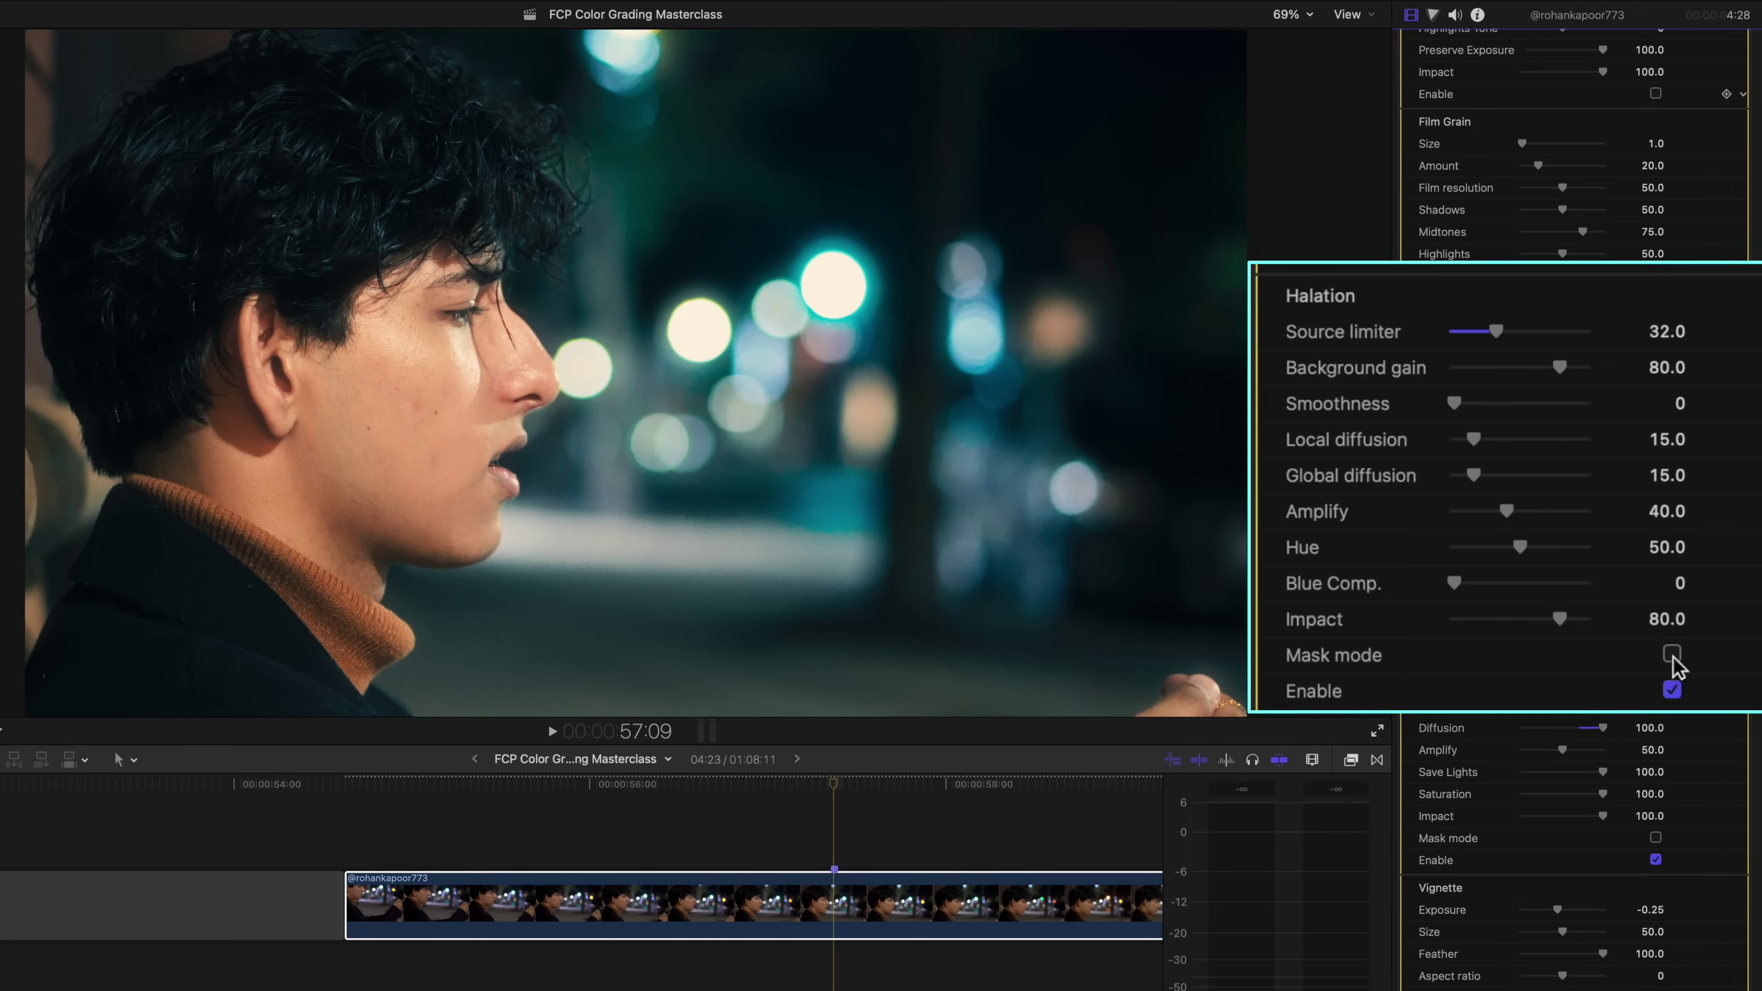
scroll(1674, 701, down, 5)
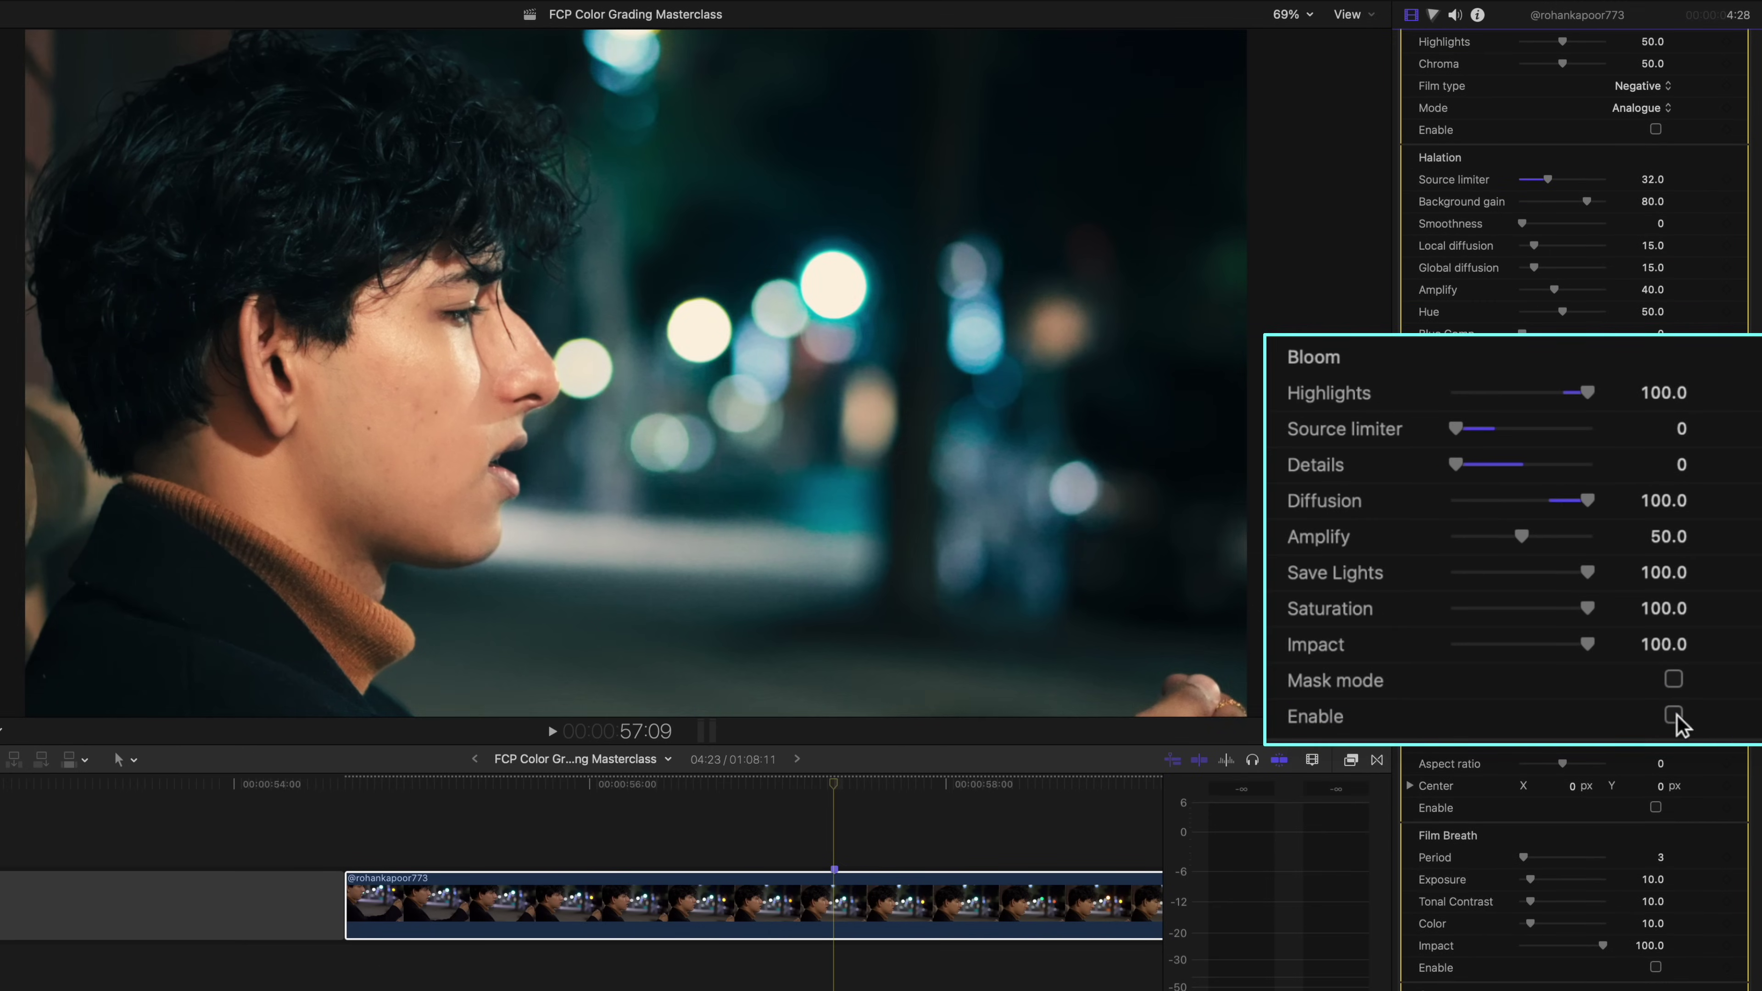
click(1675, 715)
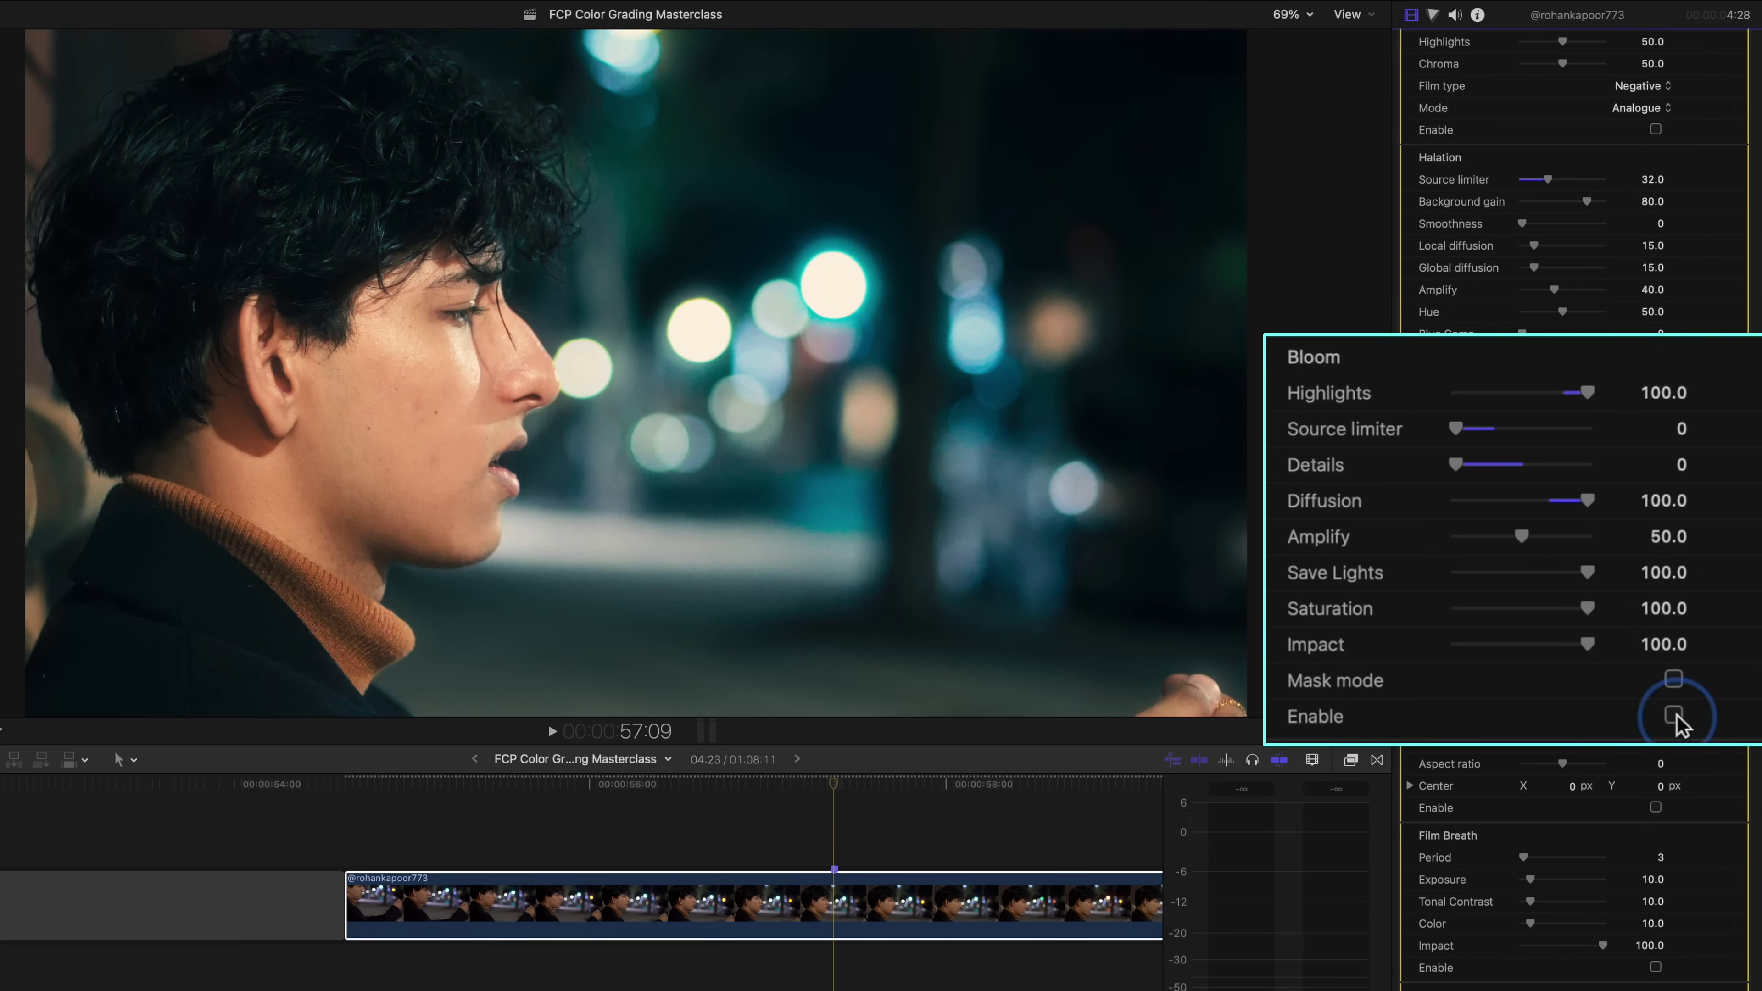